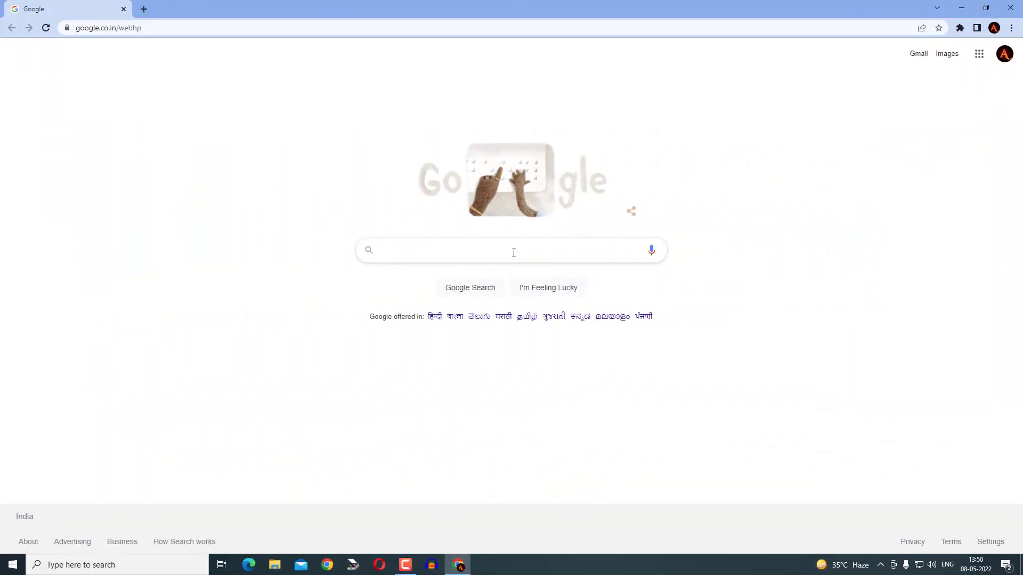
Search Google for 'garuda linux' using the suggested query
left_click(513, 253)
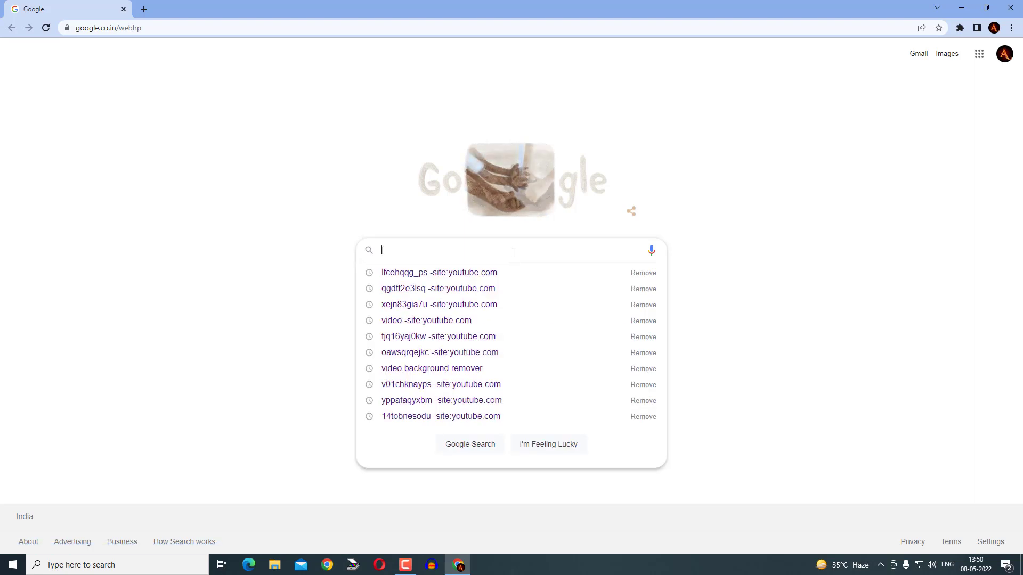
type("ga")
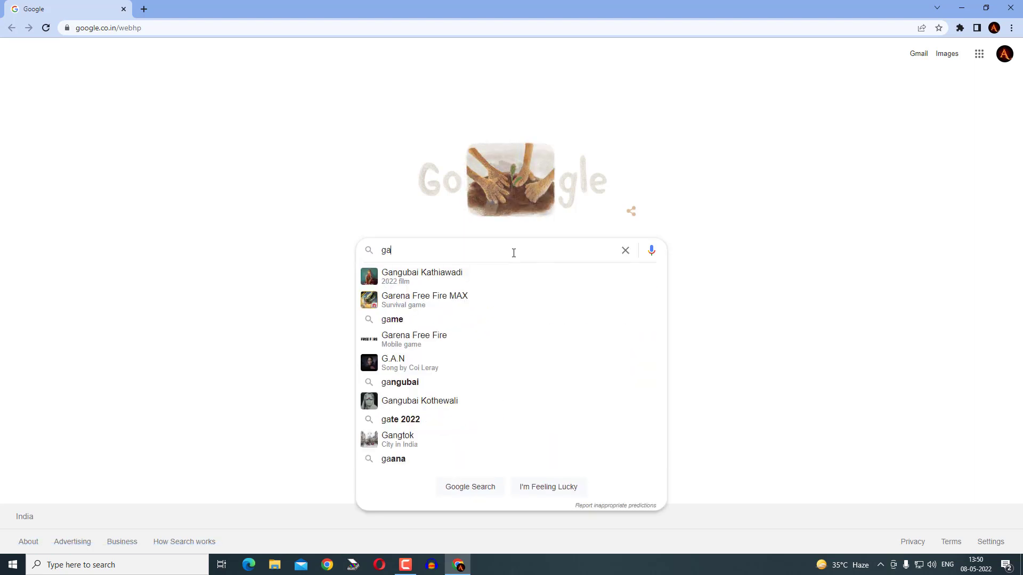
type("ru")
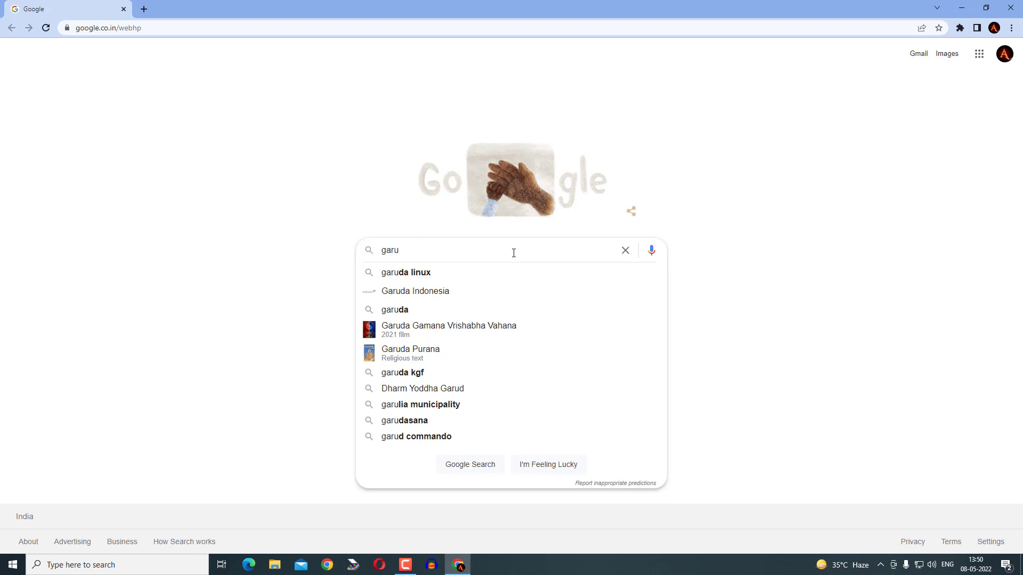
type("da")
key("Down")
key("Return")
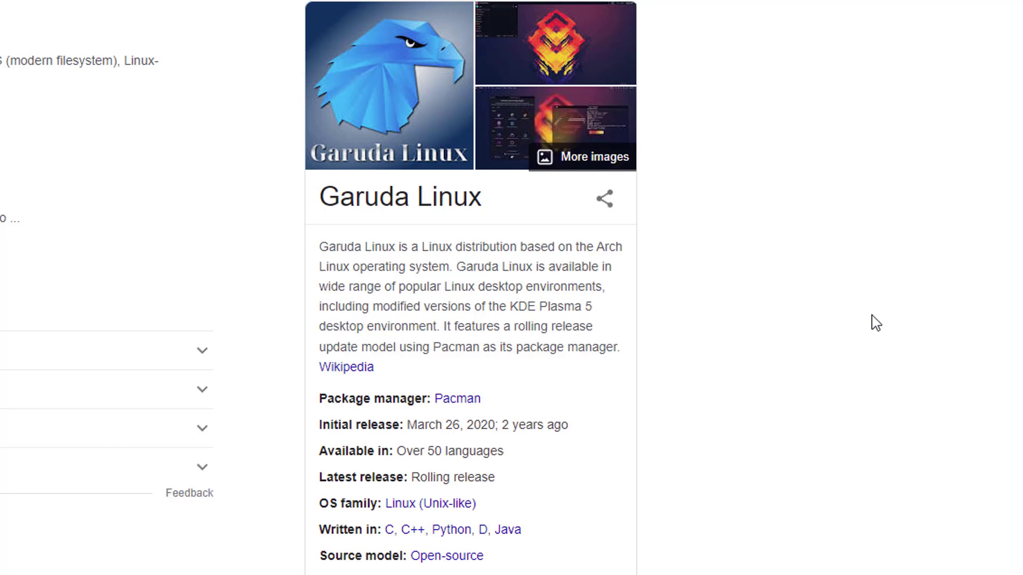
scroll(863, 312, "down", 2)
scroll(860, 311, "up", 1)
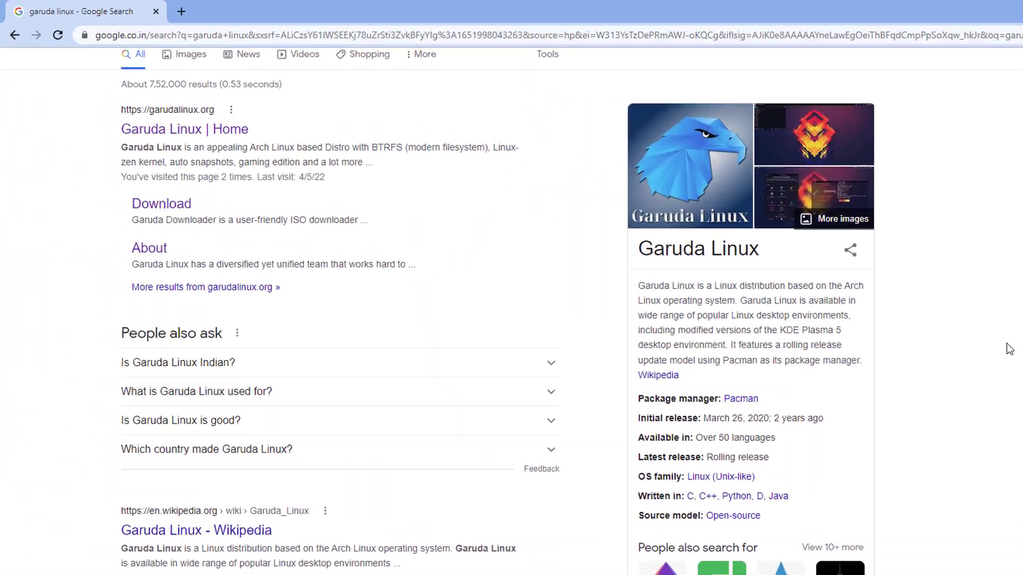
scroll(512, 344, "up", 2)
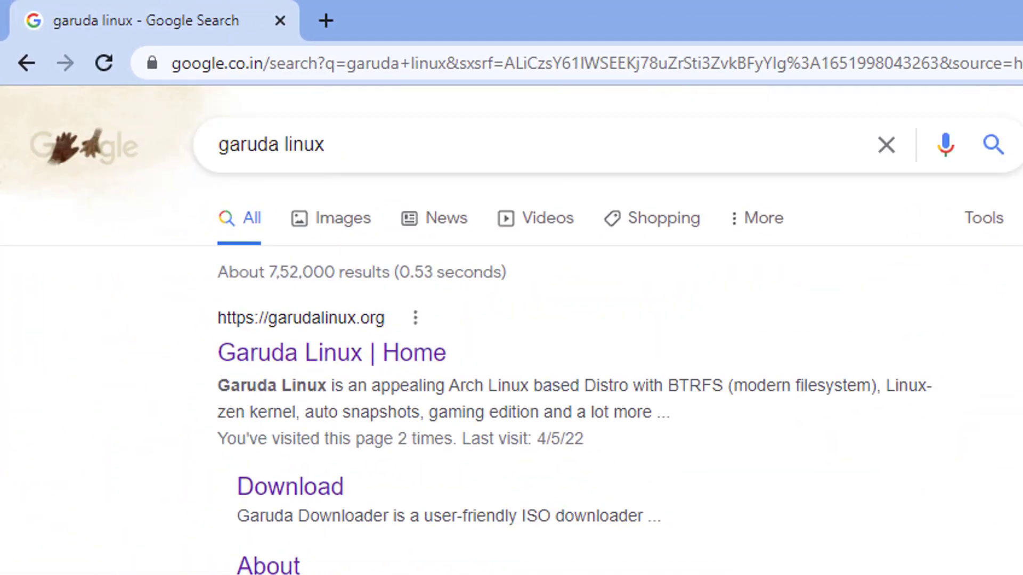
Open the official garudalinux.org home page from the search results
left_click(331, 350)
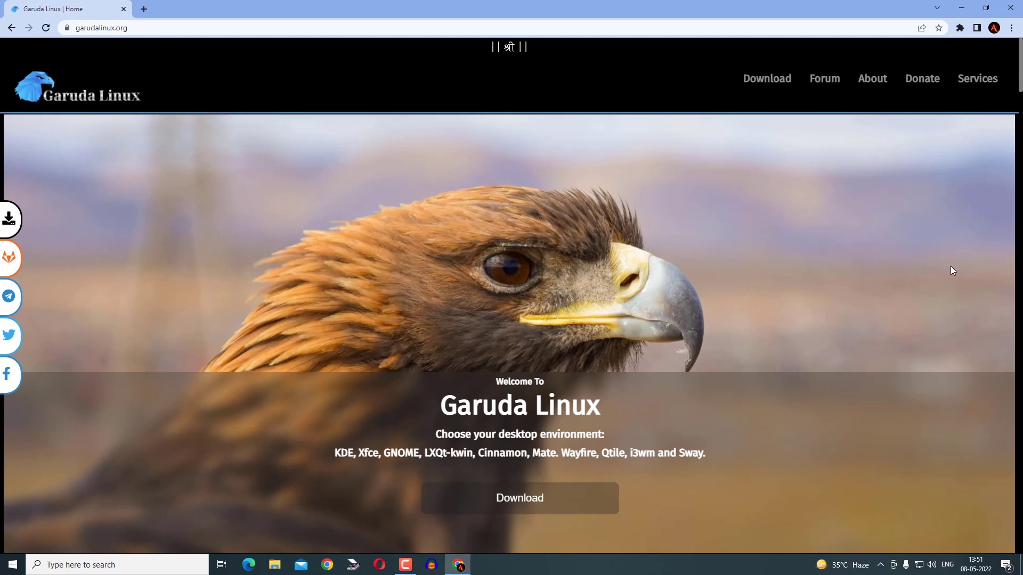
scroll(951, 271, "down", 2)
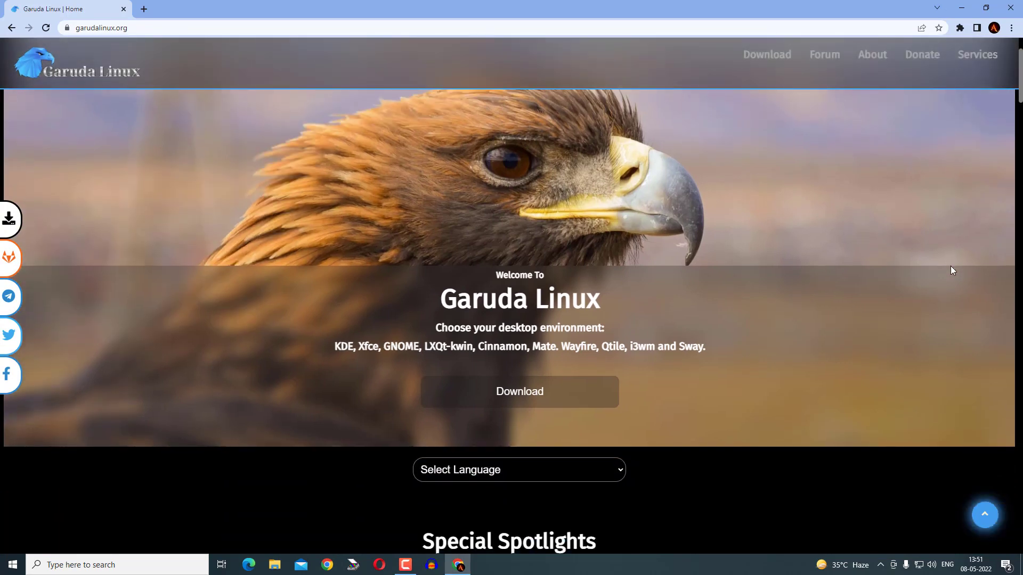
scroll(951, 270, "down", 1)
scroll(951, 270, "up", 1)
scroll(951, 270, "up", 2)
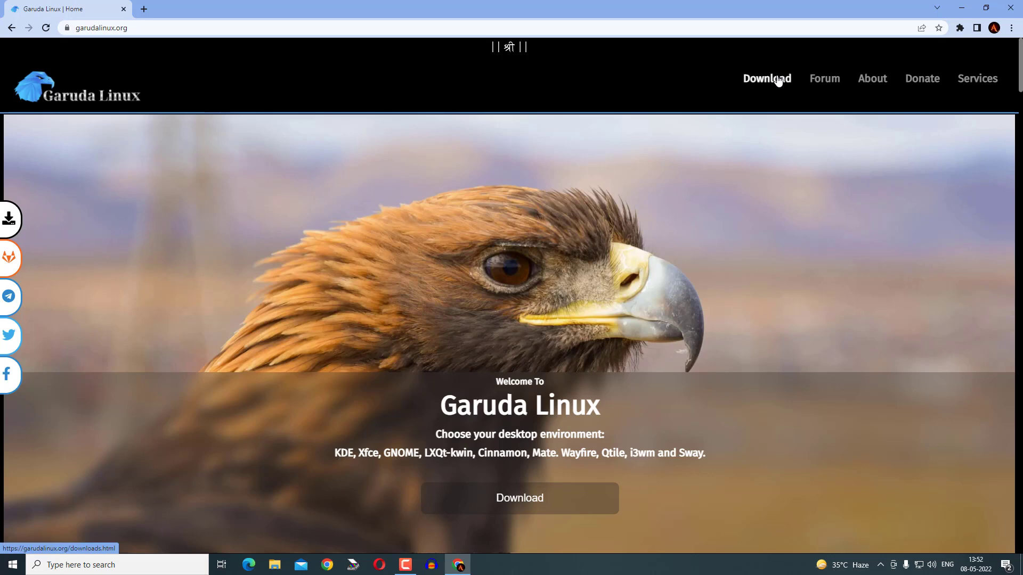
Go to the Garuda downloads page and browse its translation language list
left_click(513, 505)
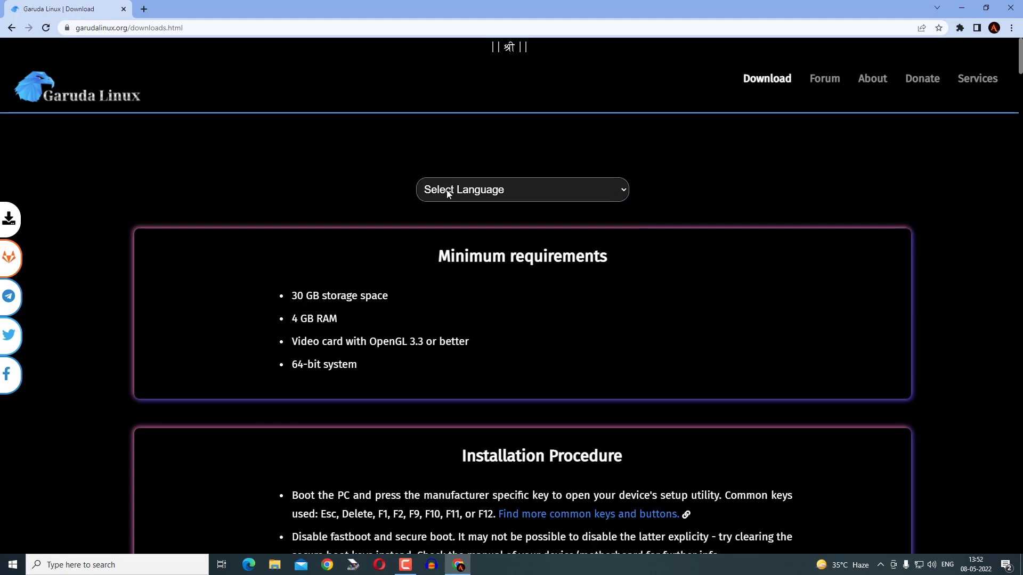
left_click(601, 190)
left_click_drag(625, 216, 595, 237)
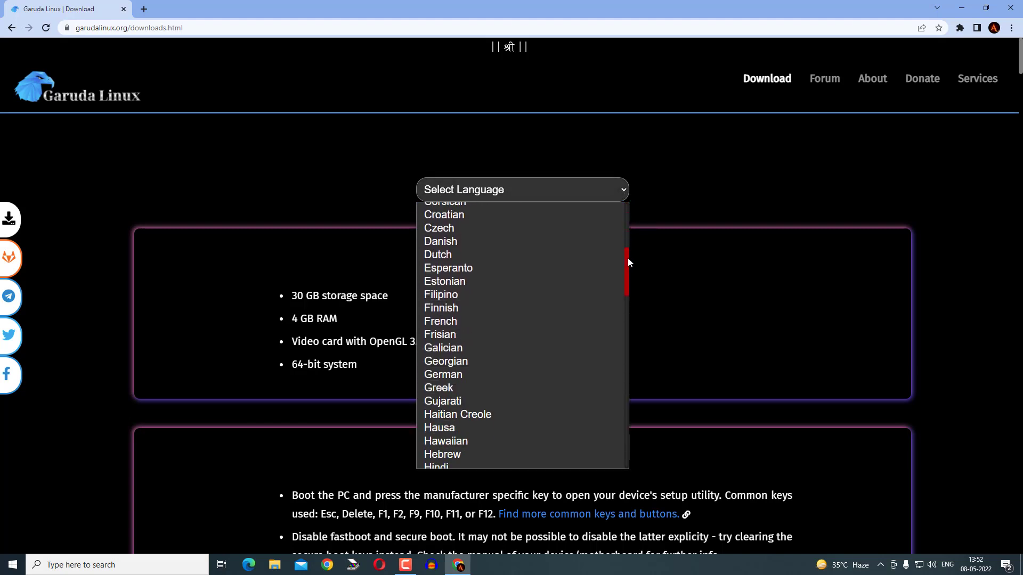
scroll(553, 388, "down", 5)
scroll(526, 376, "up", 3)
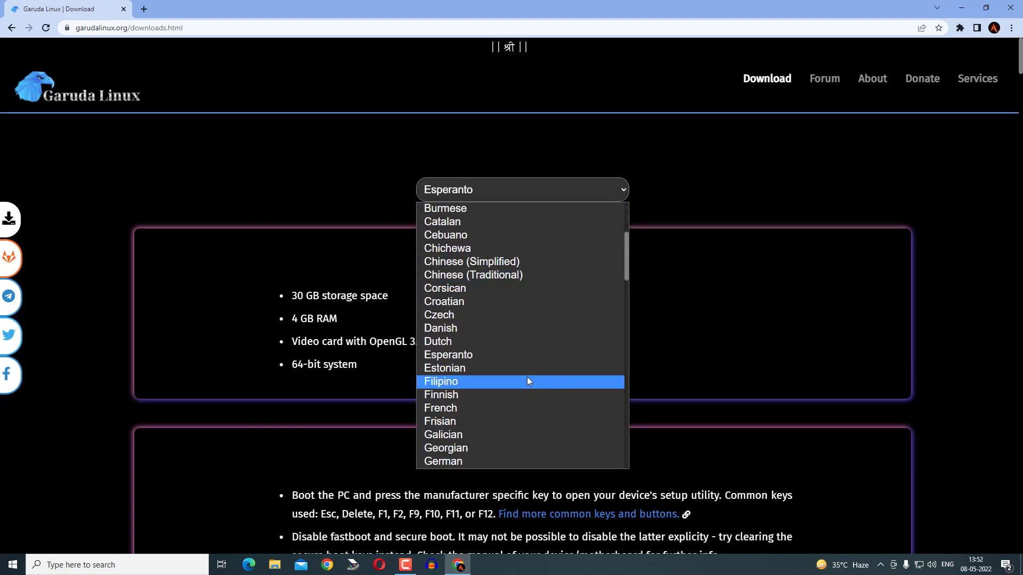
scroll(527, 376, "down", 3)
key("Down")
key("Up")
key("Down")
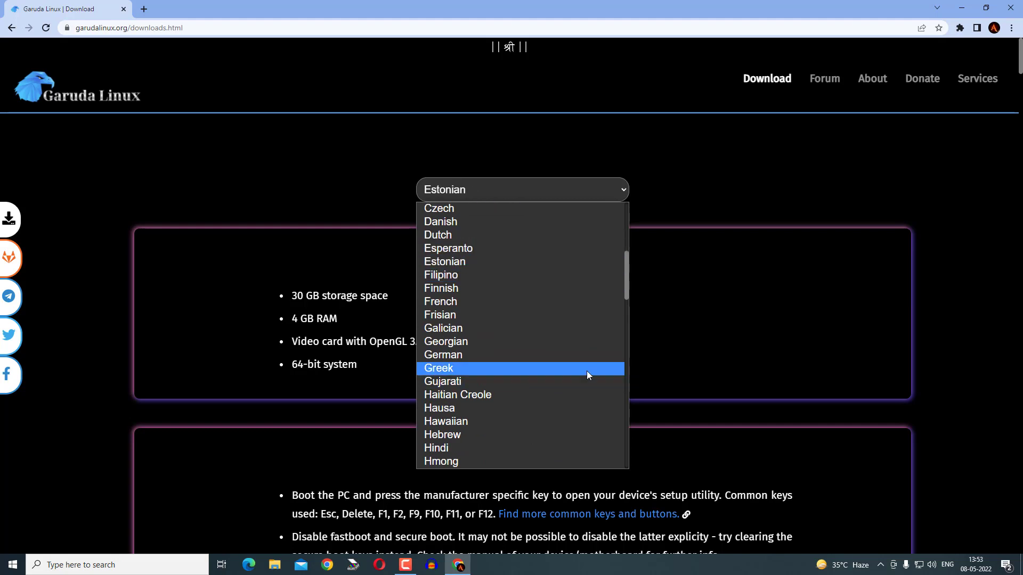
left_click_drag(625, 280, 625, 305)
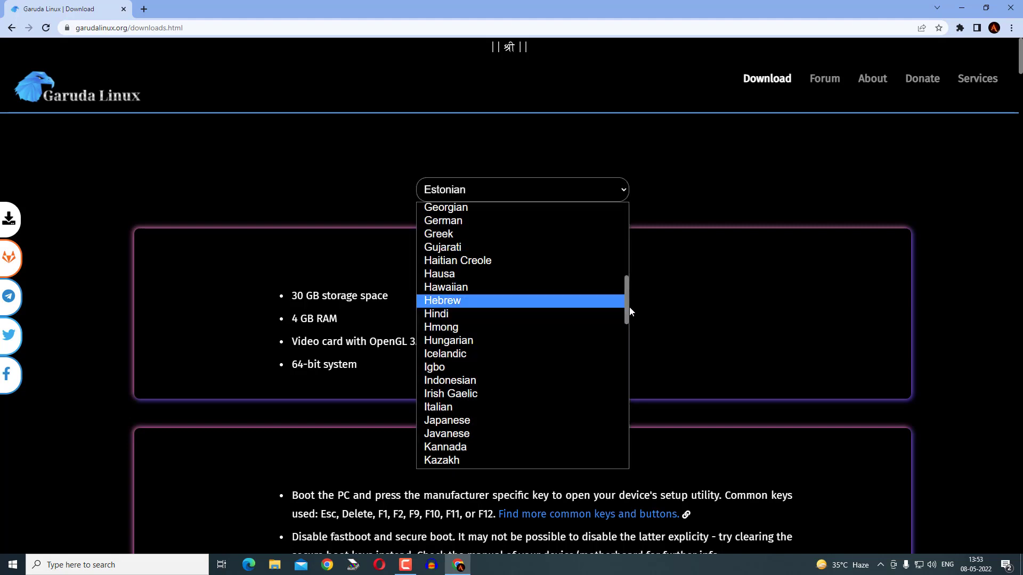
type("ben")
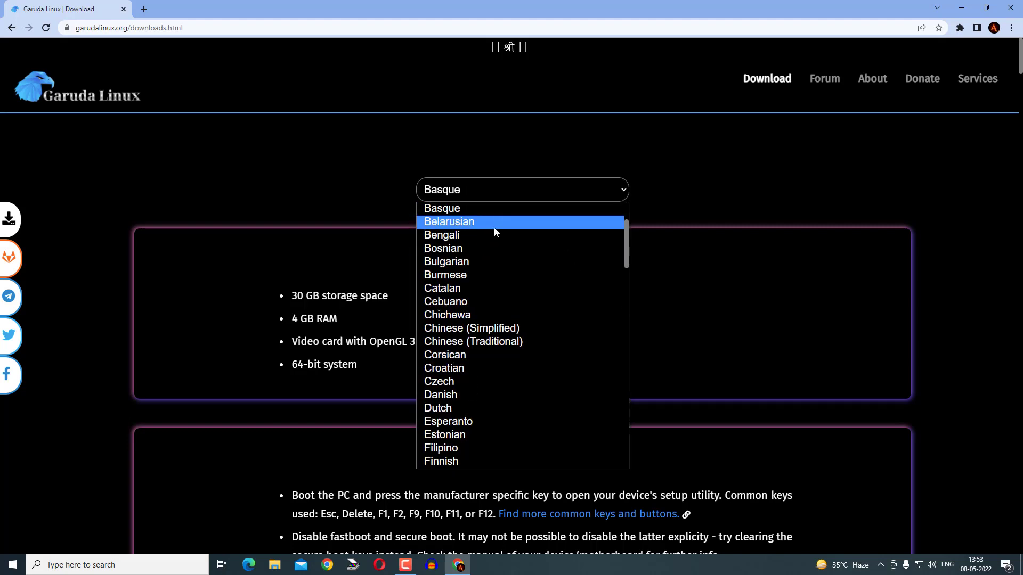
Translate the page into Basque, then switch it back to English
left_click(505, 210)
left_click(512, 211)
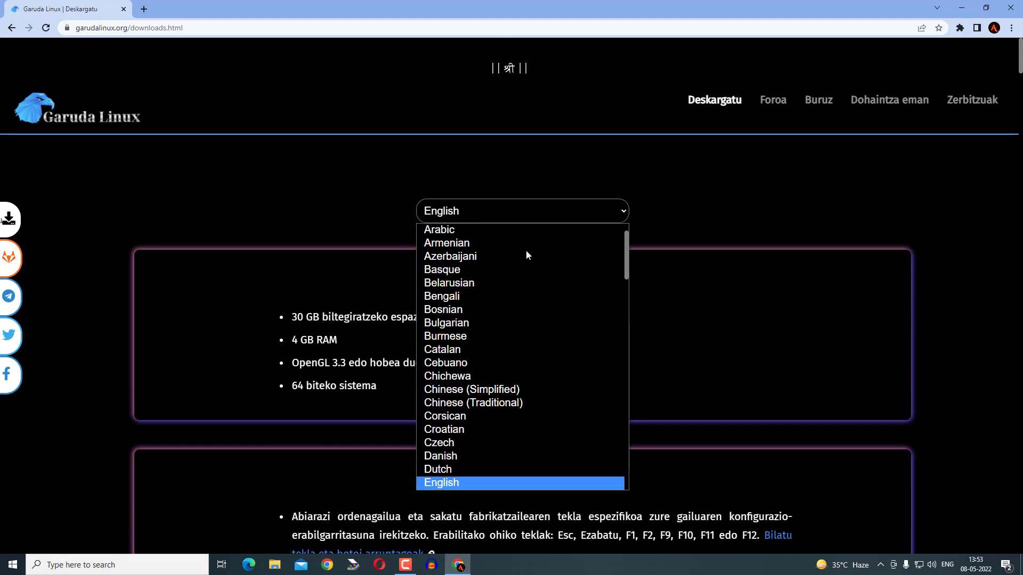
left_click(481, 481)
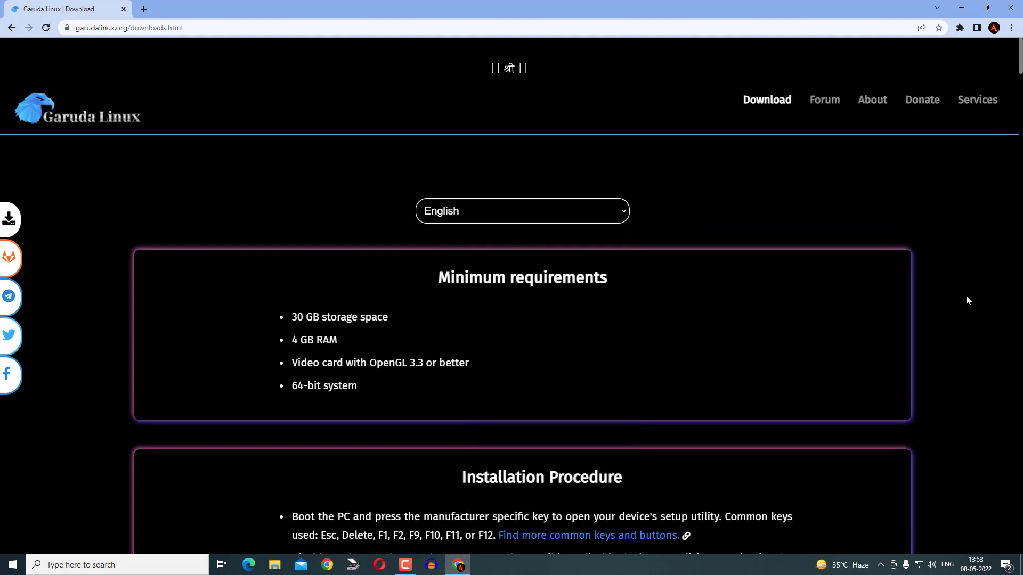
scroll(969, 301, "down", 1)
scroll(969, 300, "down", 1)
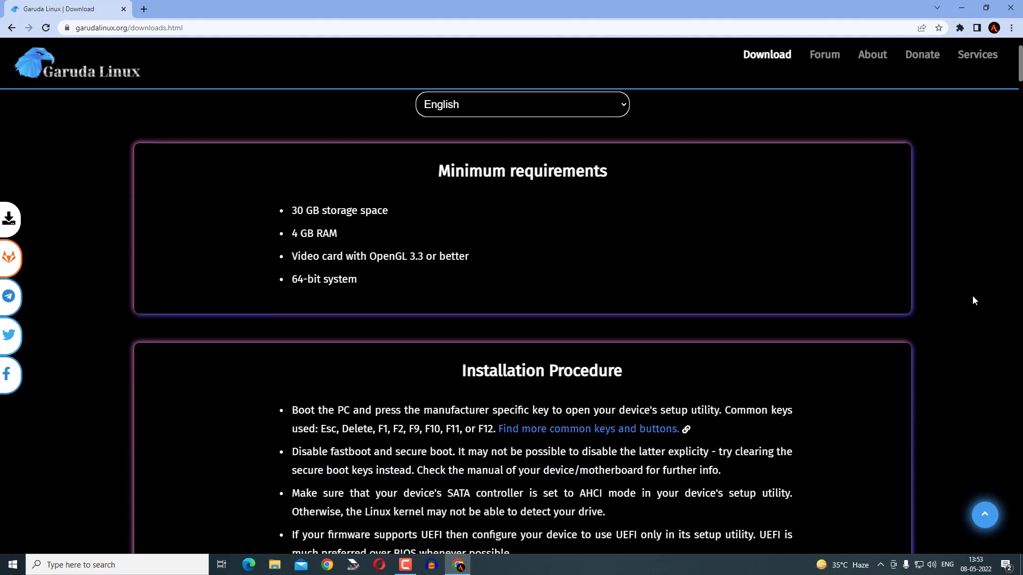
scroll(973, 301, "down", 1)
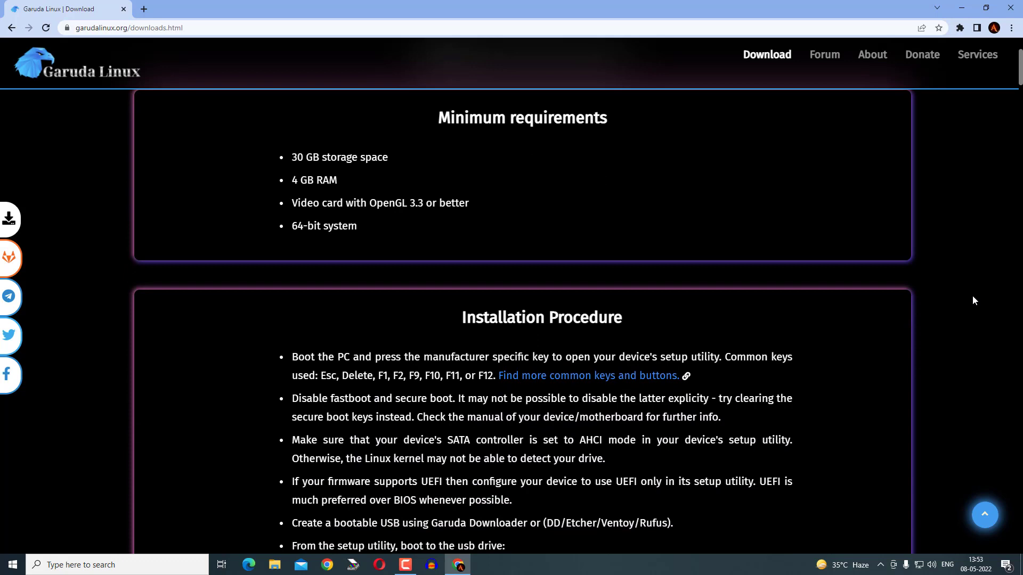
scroll(973, 300, "down", 1)
scroll(972, 301, "down", 1)
scroll(972, 301, "down", 1)
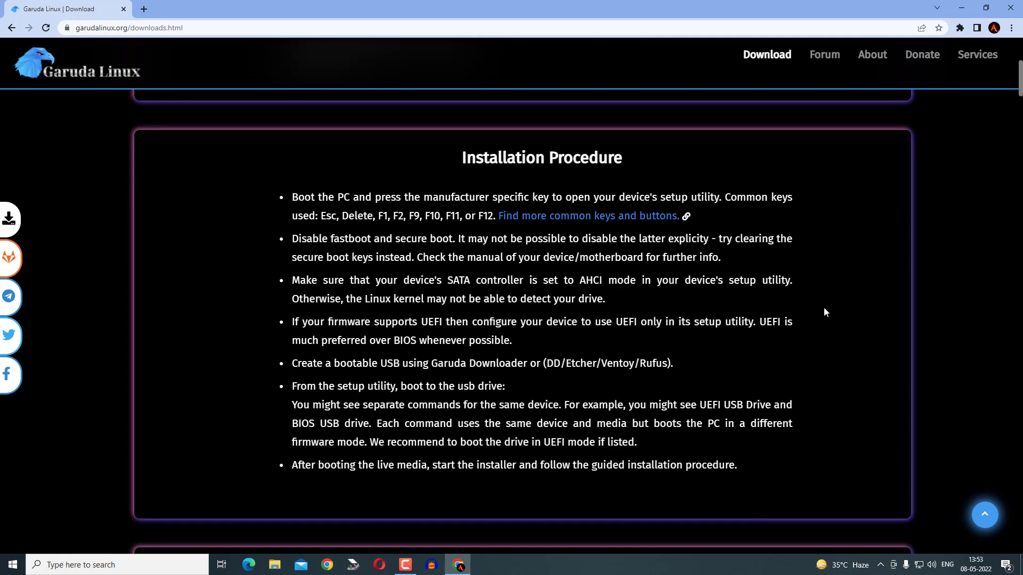
scroll(824, 308, "down", 4)
scroll(822, 307, "down", 3)
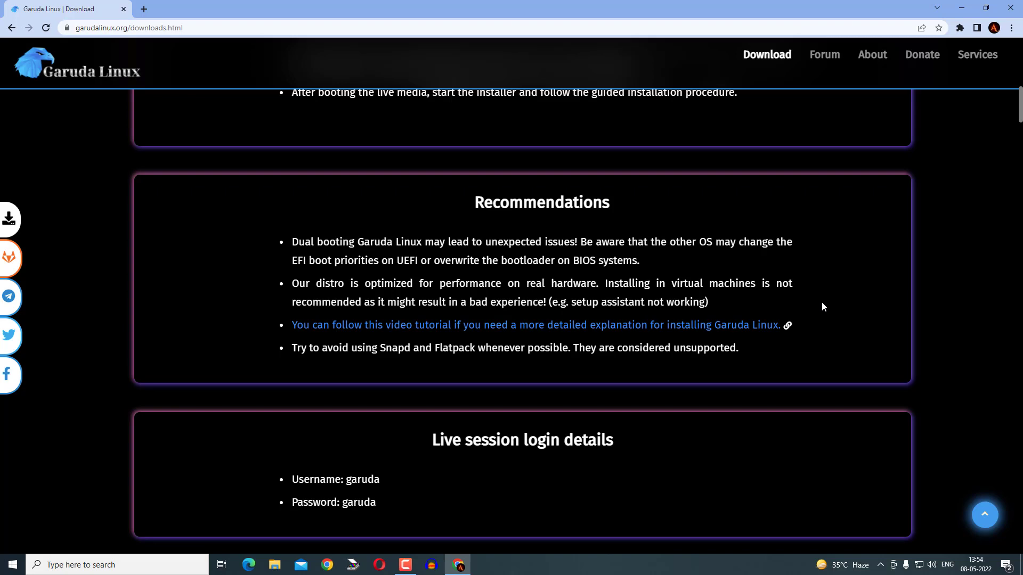
scroll(822, 306, "down", 2)
scroll(810, 301, "down", 2)
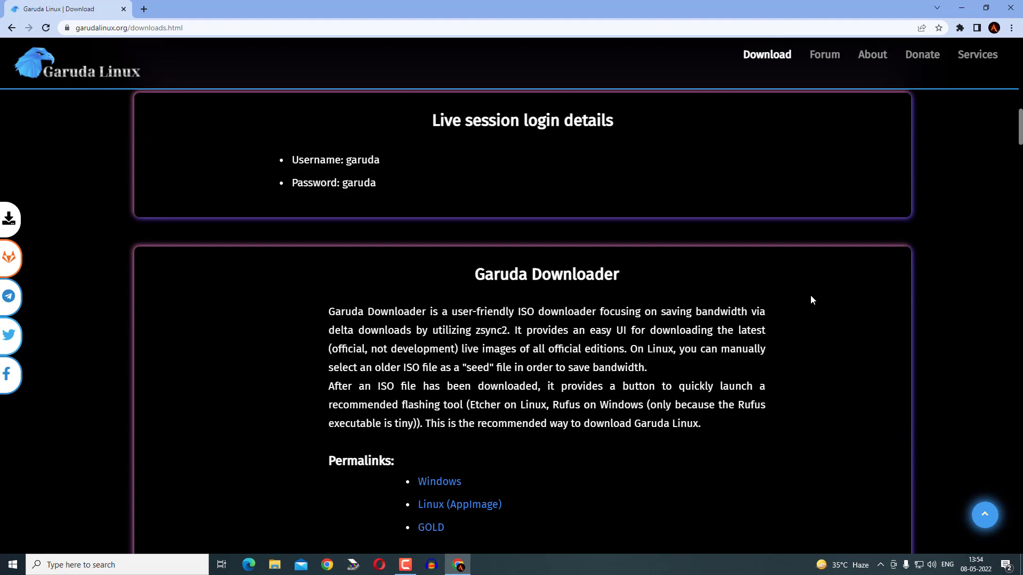
scroll(810, 299, "down", 1)
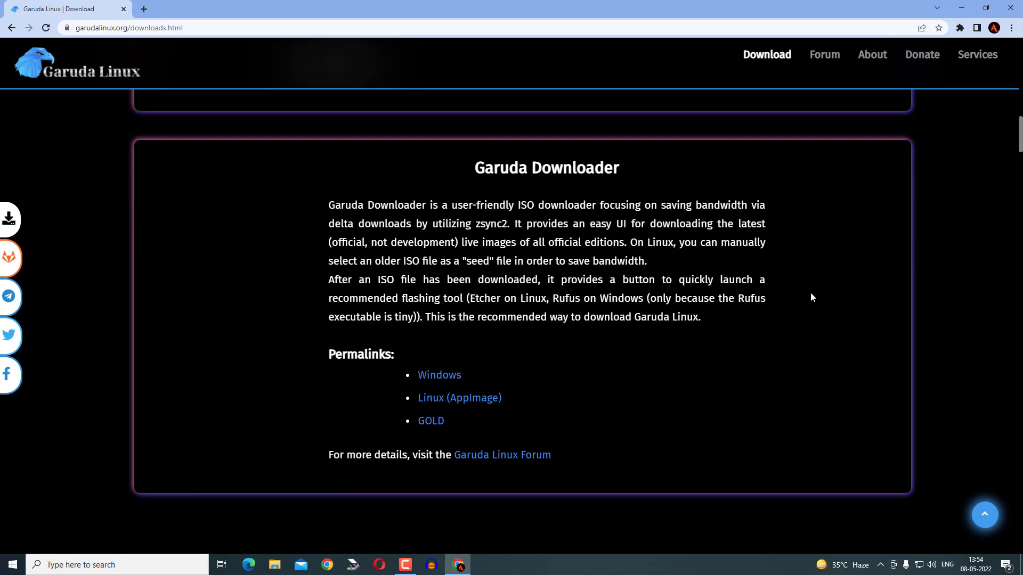
scroll(812, 293, "down", 2)
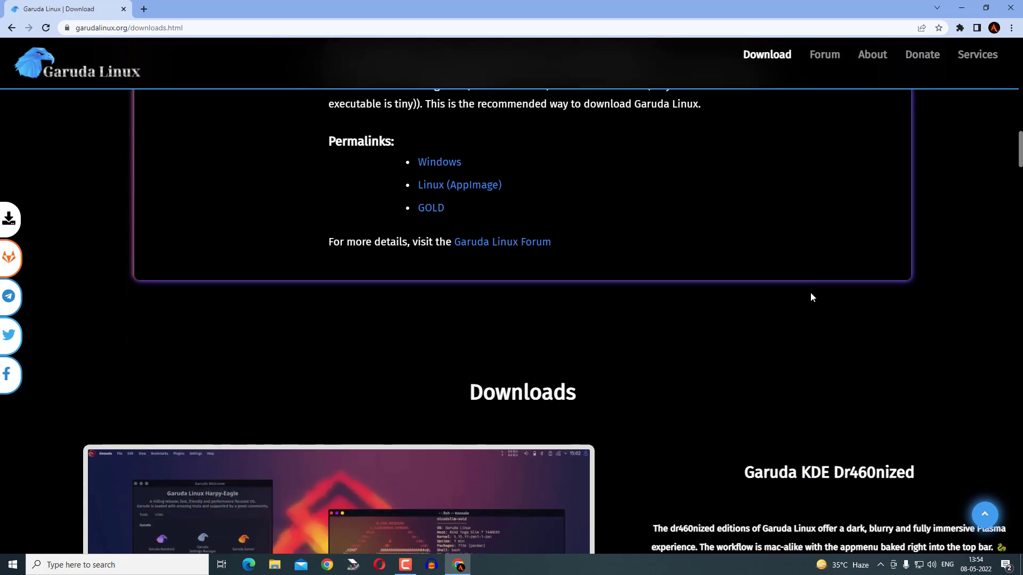
scroll(811, 296, "down", 2)
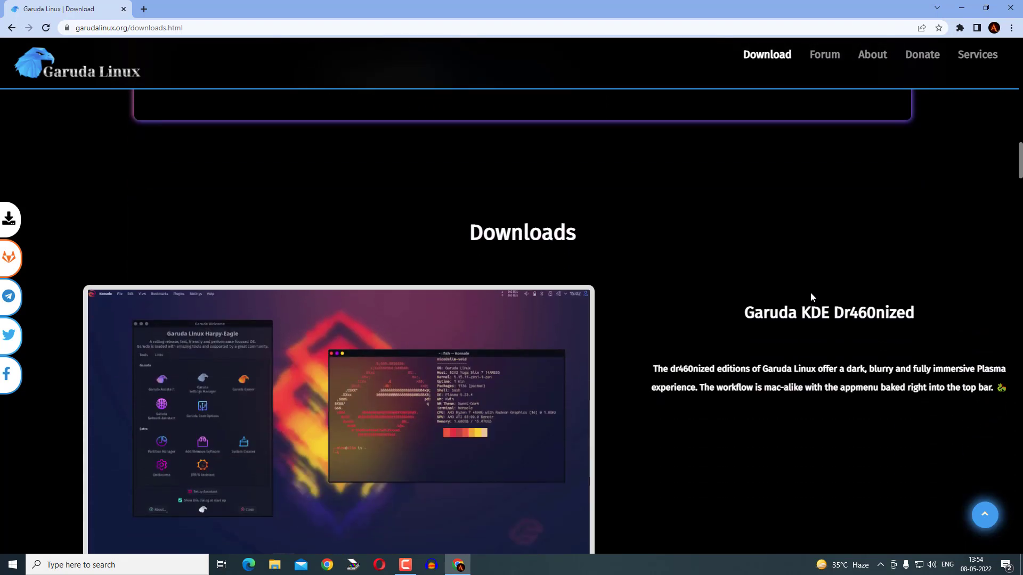
scroll(811, 292, "down", 1)
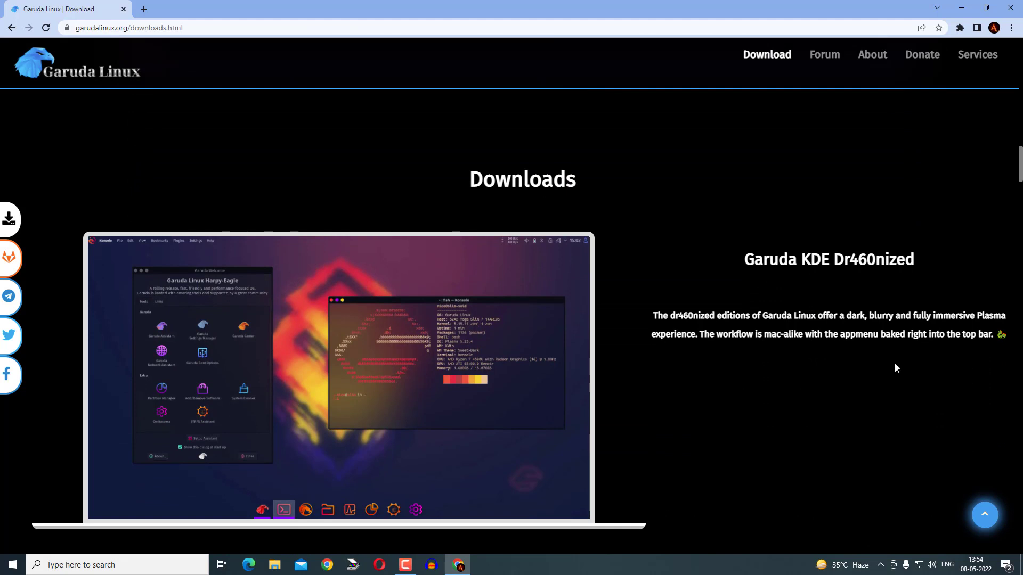
scroll(894, 363, "down", 1)
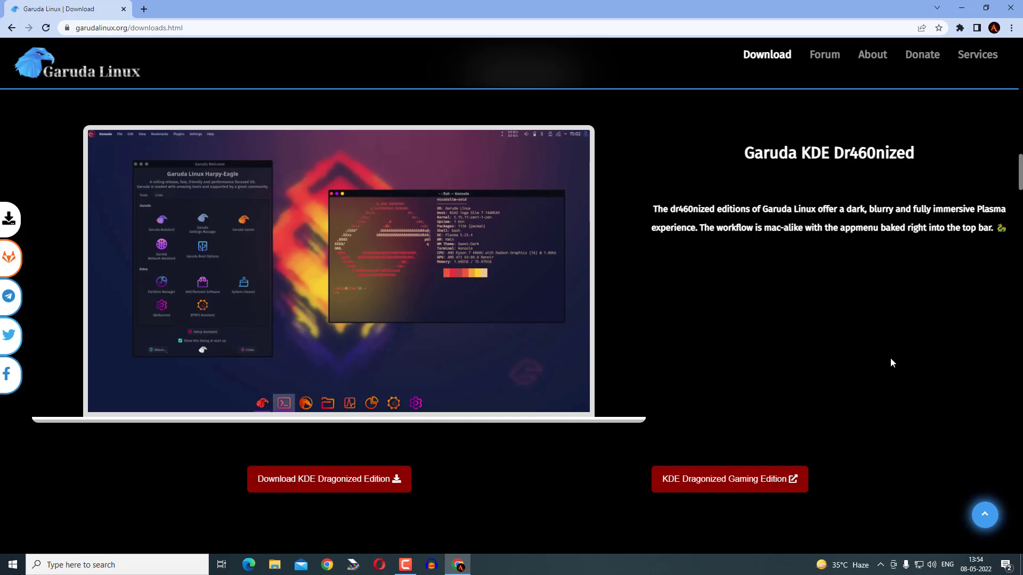
scroll(890, 358, "down", 1)
scroll(888, 357, "down", 1)
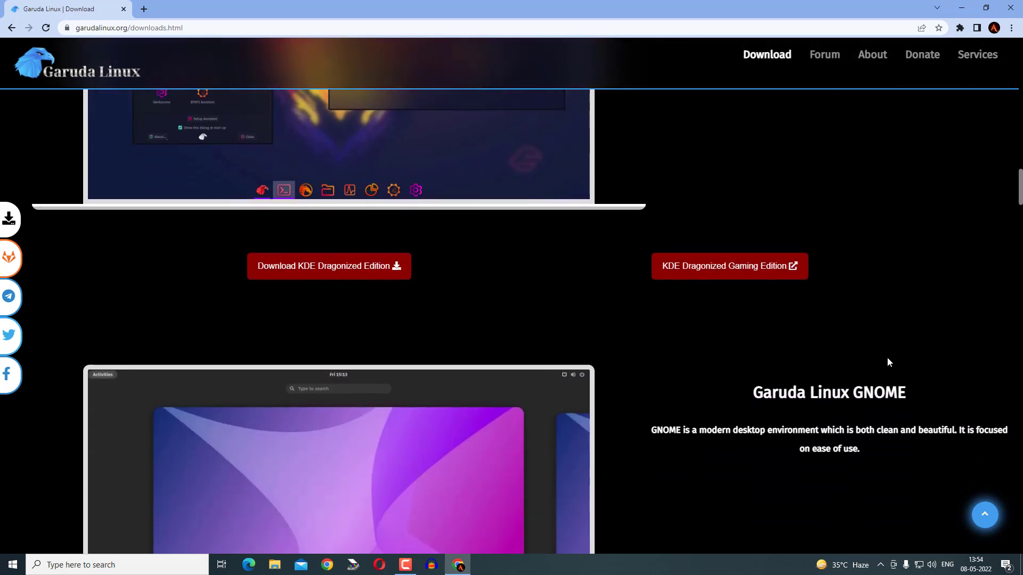
scroll(888, 358, "down", 2)
scroll(886, 356, "down", 1)
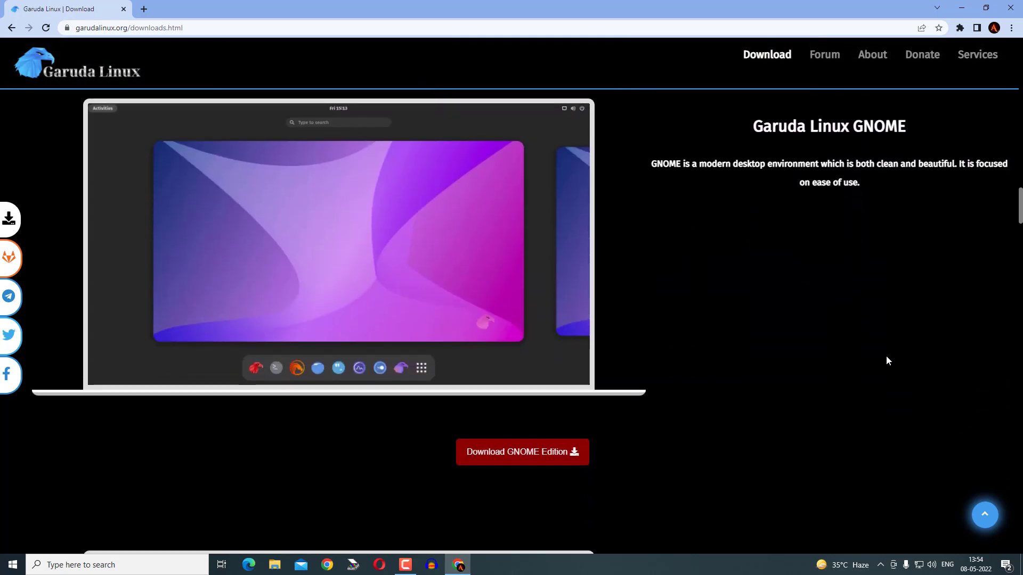
scroll(886, 356, "down", 1)
scroll(885, 356, "down", 2)
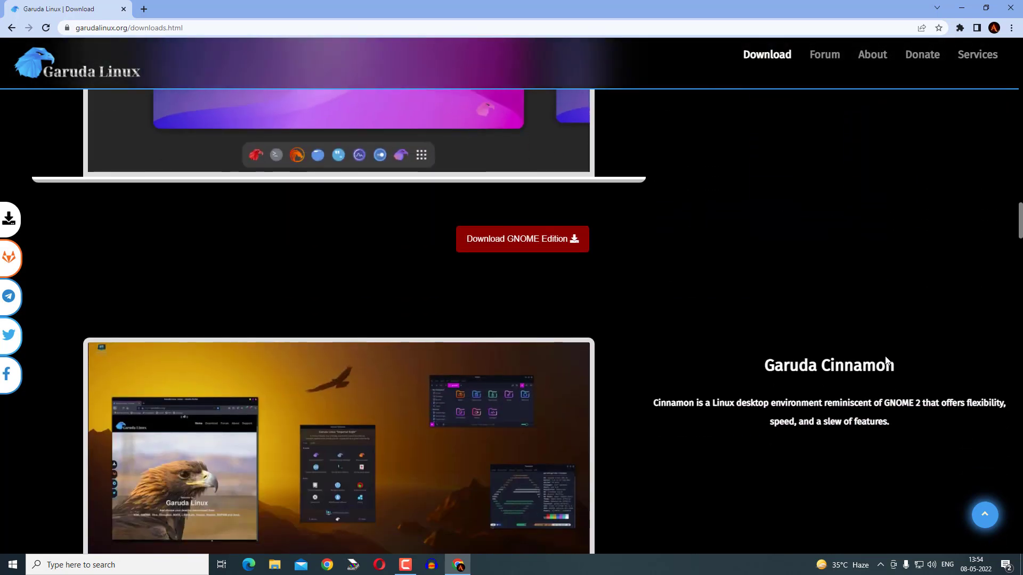
scroll(885, 356, "down", 2)
scroll(885, 354, "down", 1)
scroll(885, 354, "down", 2)
scroll(885, 355, "down", 2)
scroll(964, 386, "down", 1)
scroll(963, 385, "down", 1)
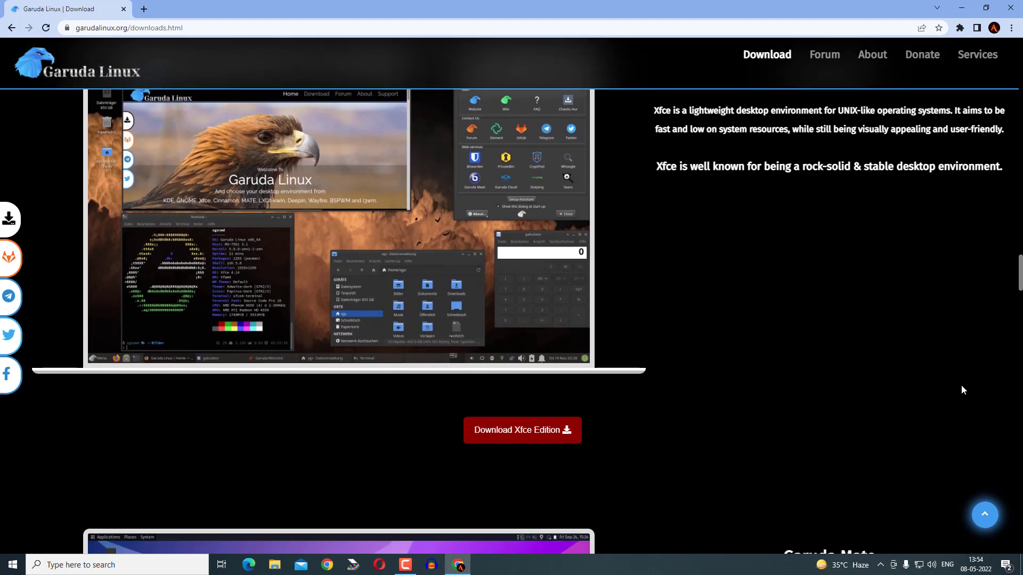
scroll(961, 384, "down", 1)
scroll(961, 384, "down", 2)
scroll(962, 385, "down", 2)
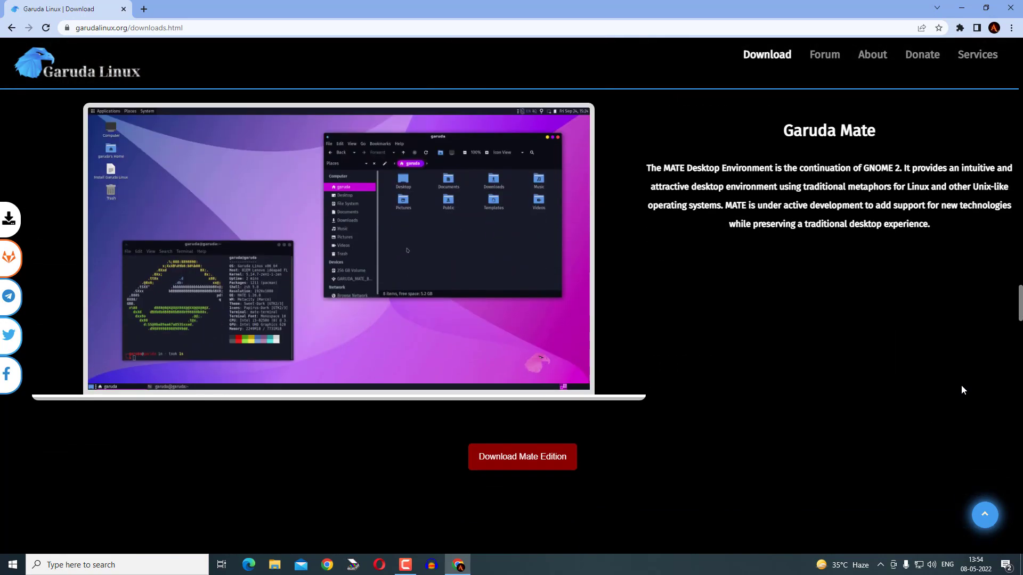
scroll(961, 390, "down", 1)
scroll(961, 390, "down", 1)
scroll(962, 390, "down", 2)
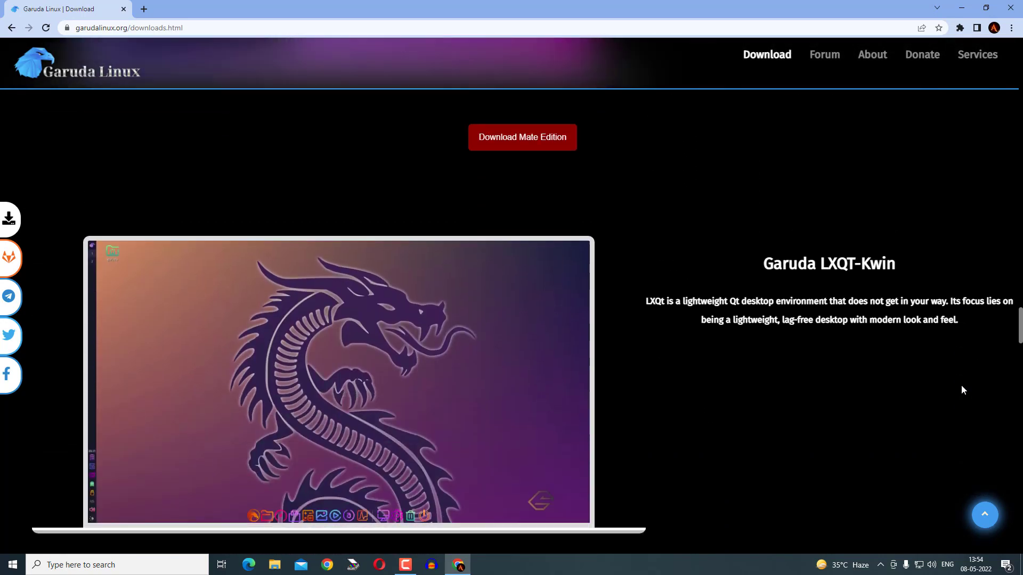
scroll(961, 390, "down", 1)
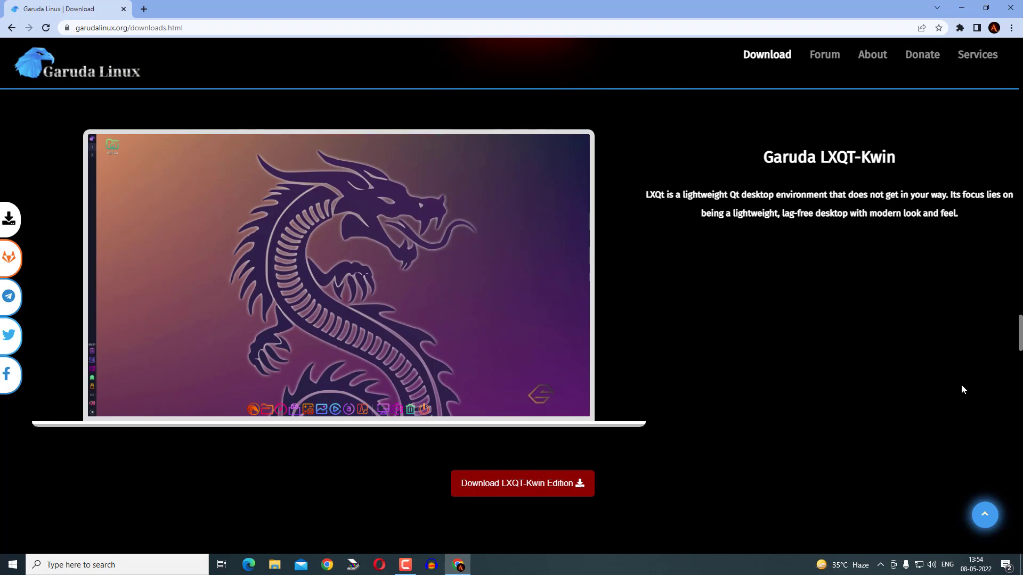
scroll(961, 389, "down", 2)
scroll(962, 389, "down", 2)
scroll(961, 390, "down", 1)
scroll(961, 389, "down", 2)
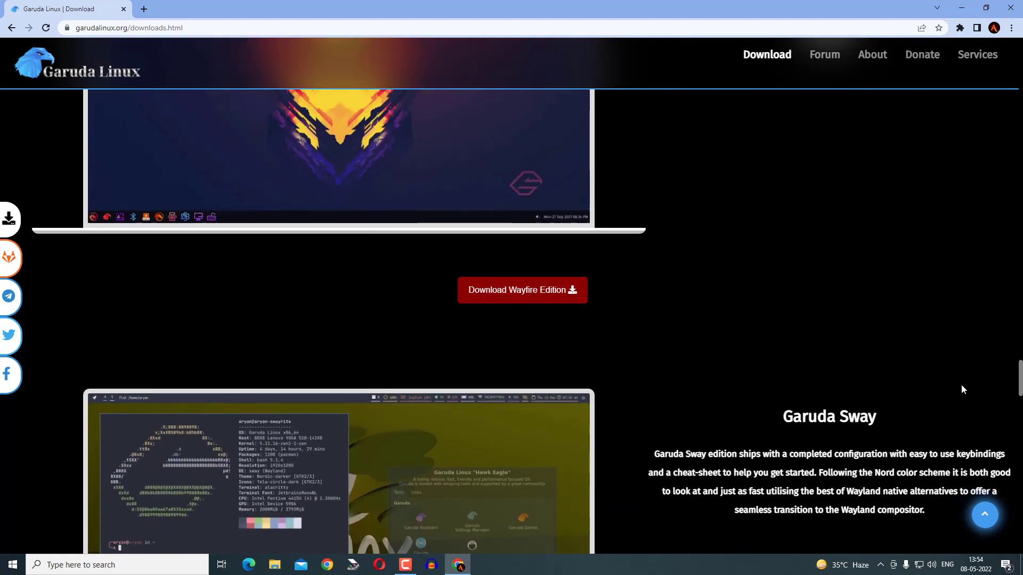
scroll(962, 389, "down", 2)
scroll(961, 385, "down", 1)
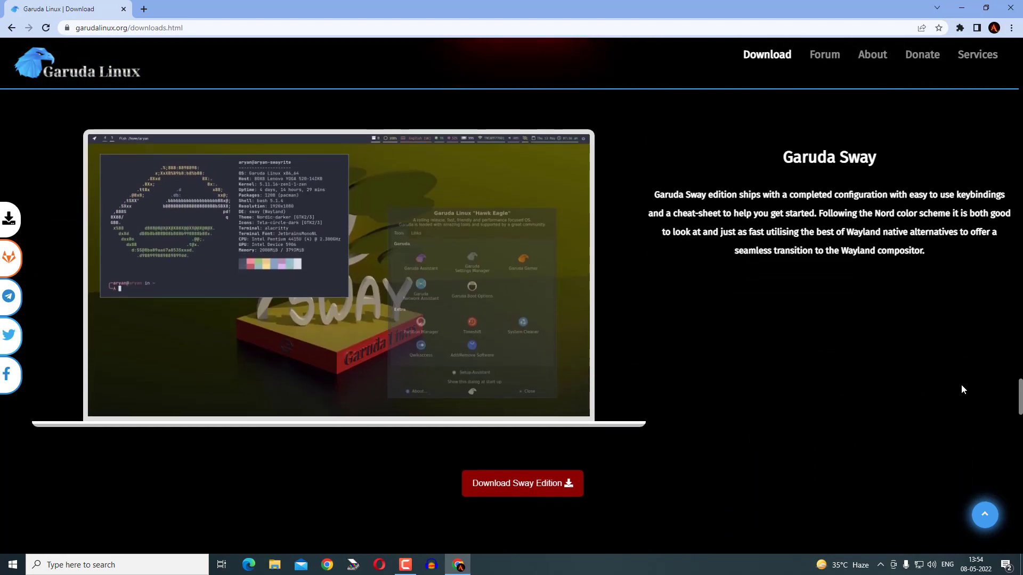
scroll(961, 389, "down", 2)
scroll(961, 389, "down", 3)
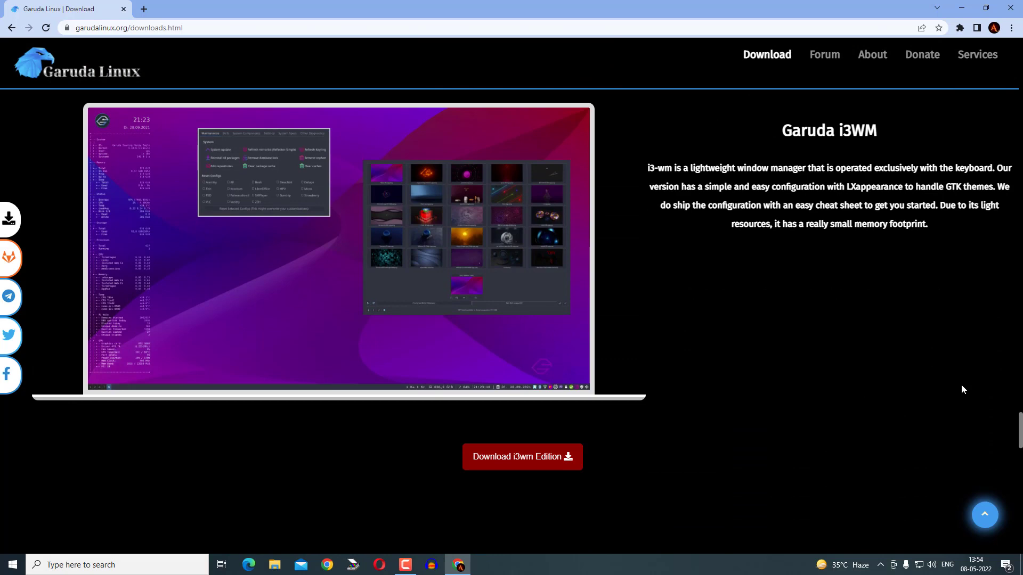
scroll(962, 389, "down", 2)
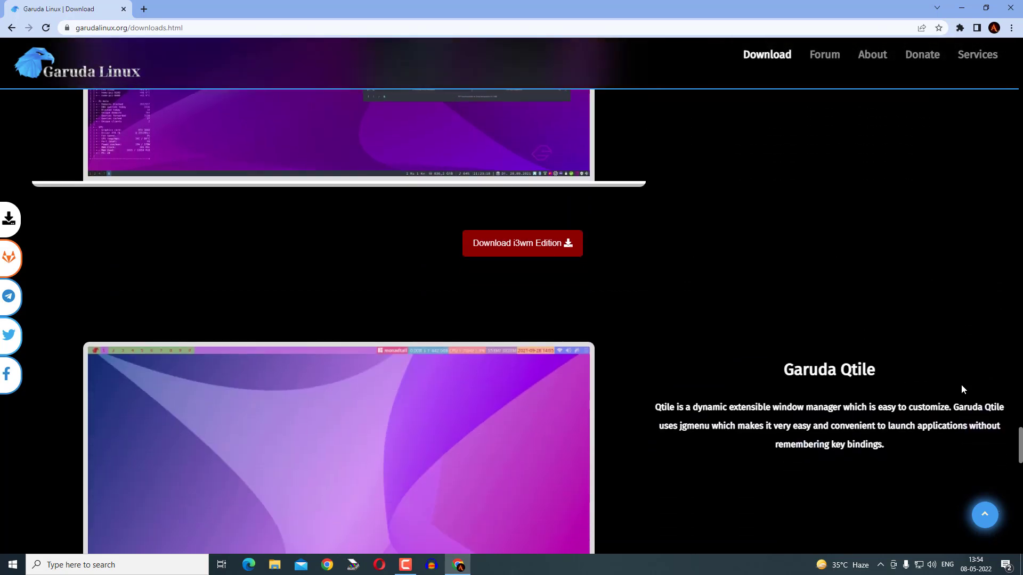
scroll(962, 390, "down", 2)
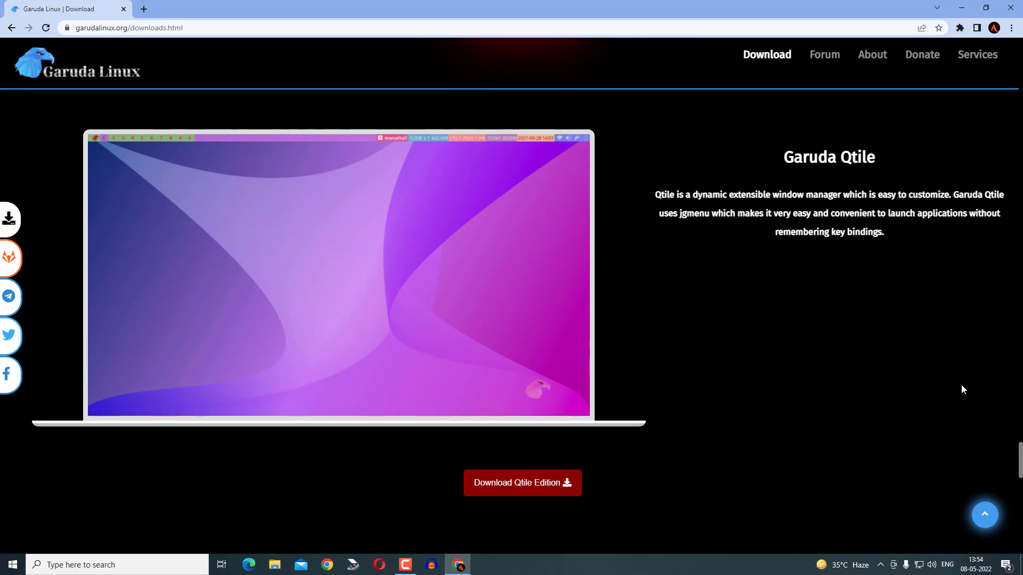
scroll(961, 389, "down", 2)
scroll(961, 389, "down", 1)
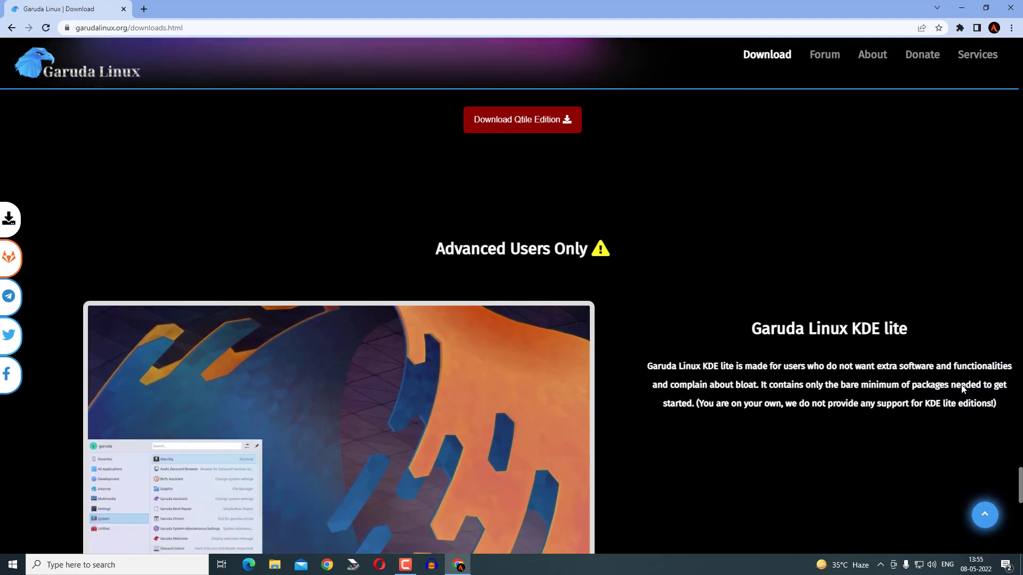
scroll(962, 389, "down", 1)
scroll(963, 389, "down", 1)
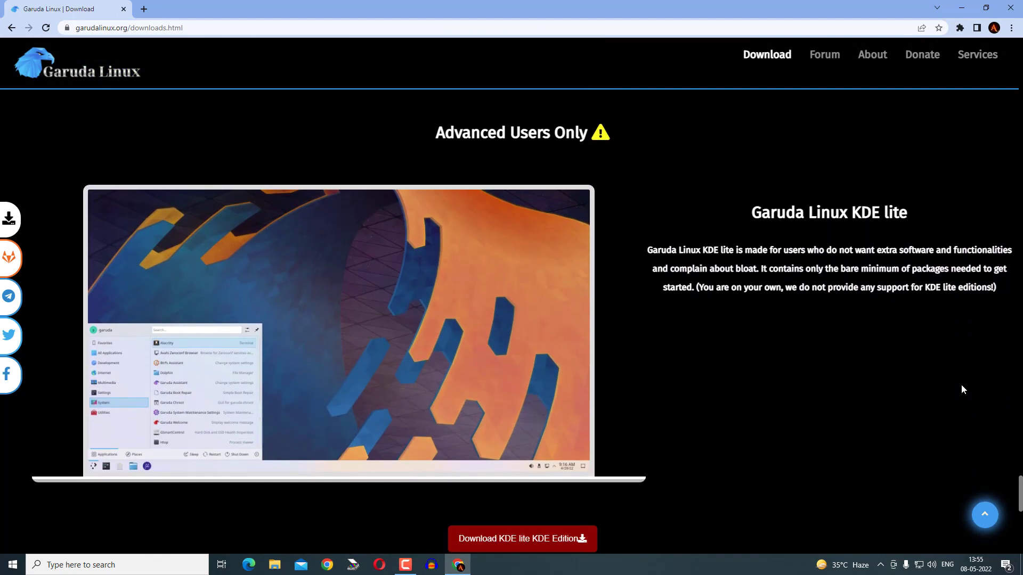
scroll(962, 385, "down", 1)
scroll(961, 385, "down", 3)
scroll(961, 390, "down", 2)
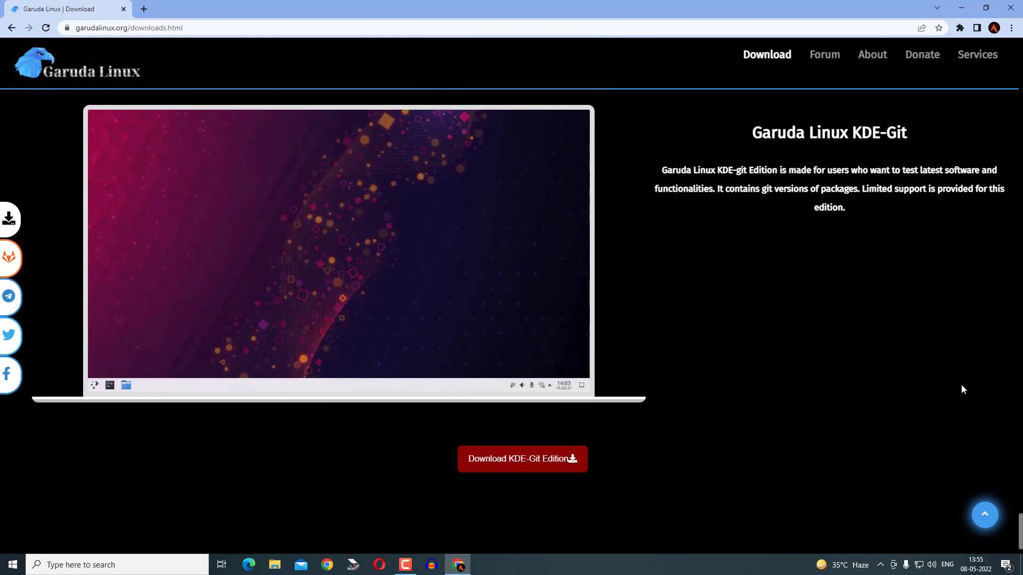
scroll(961, 385, "down", 1)
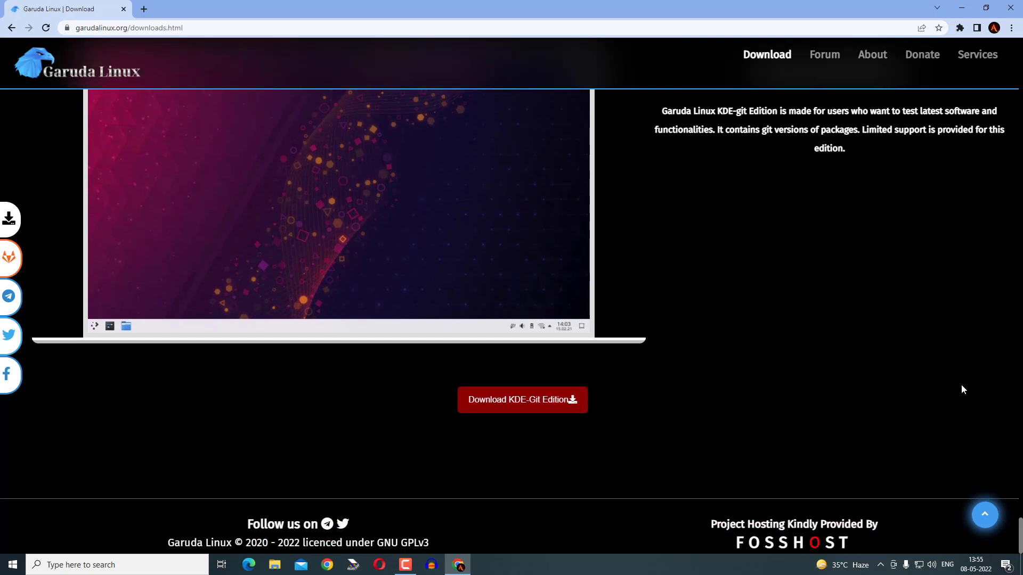
scroll(961, 388, "up", 3)
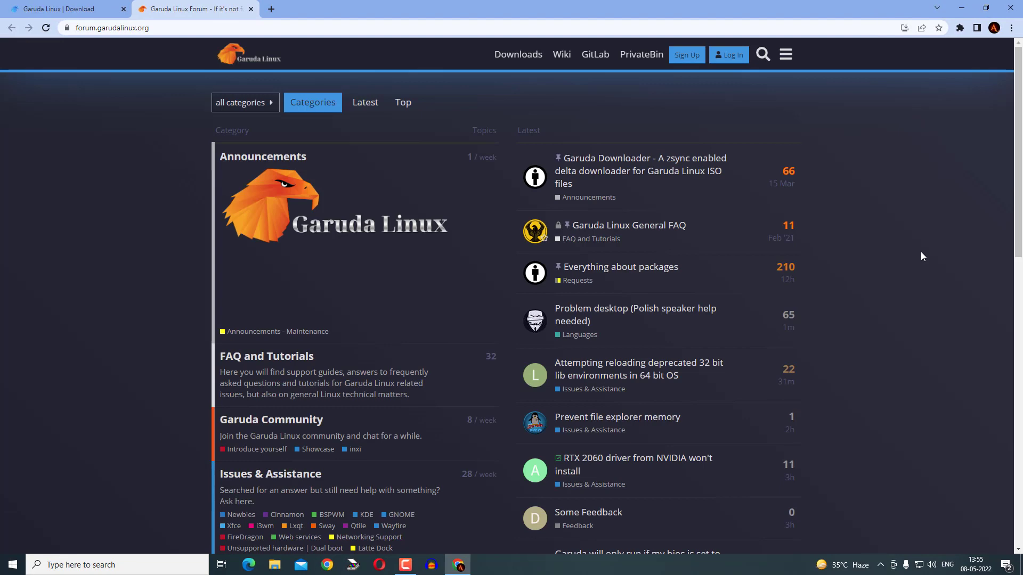
scroll(922, 252, "down", 1)
scroll(921, 252, "down", 1)
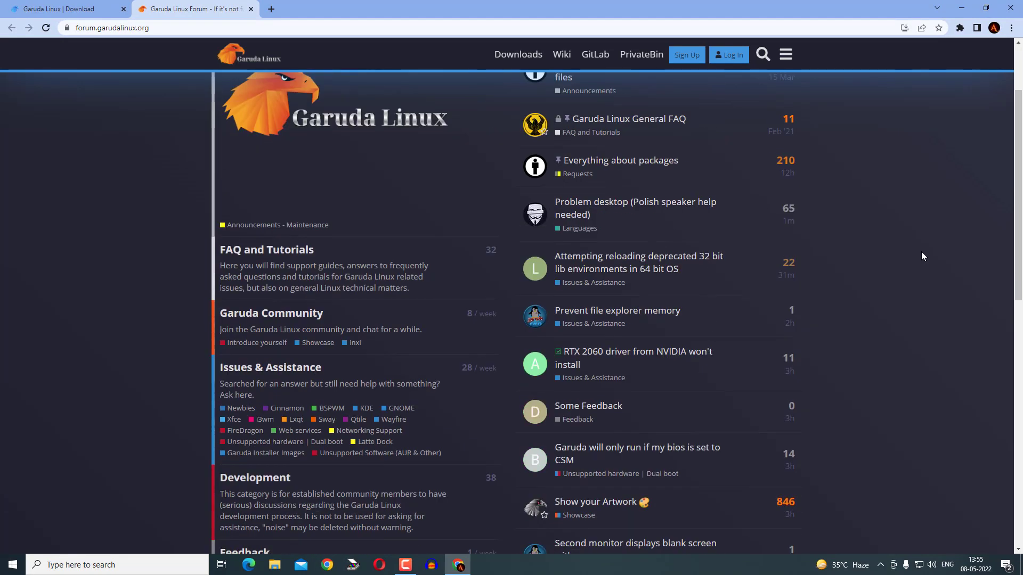
scroll(921, 252, "down", 2)
scroll(922, 253, "down", 2)
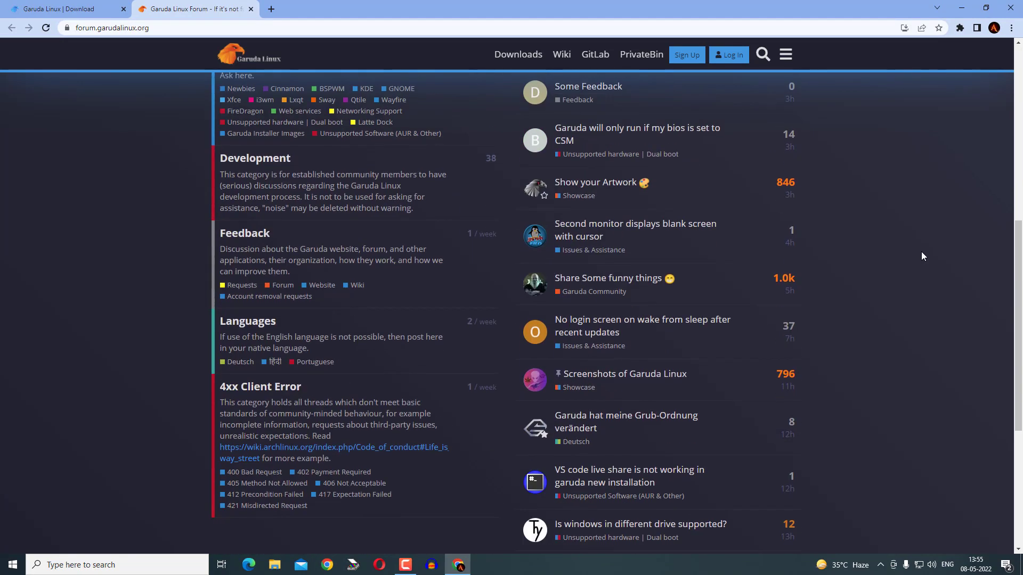
scroll(922, 252, "down", 2)
scroll(922, 252, "down", 2)
scroll(921, 252, "up", 4)
scroll(921, 251, "up", 5)
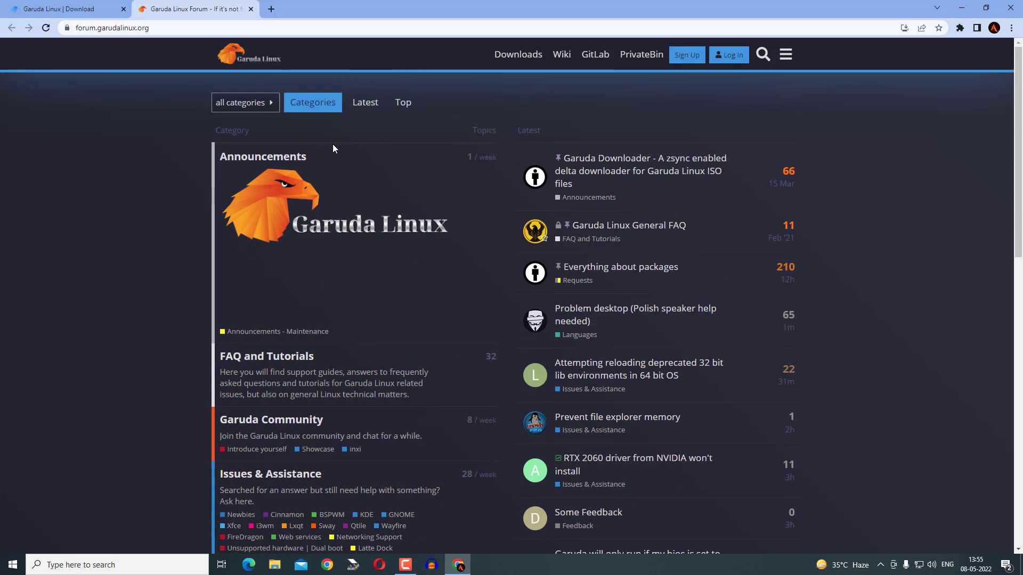
Open the Announcements category from the forum's all-categories dropdown
left_click(244, 103)
scroll(370, 171, "down", 1)
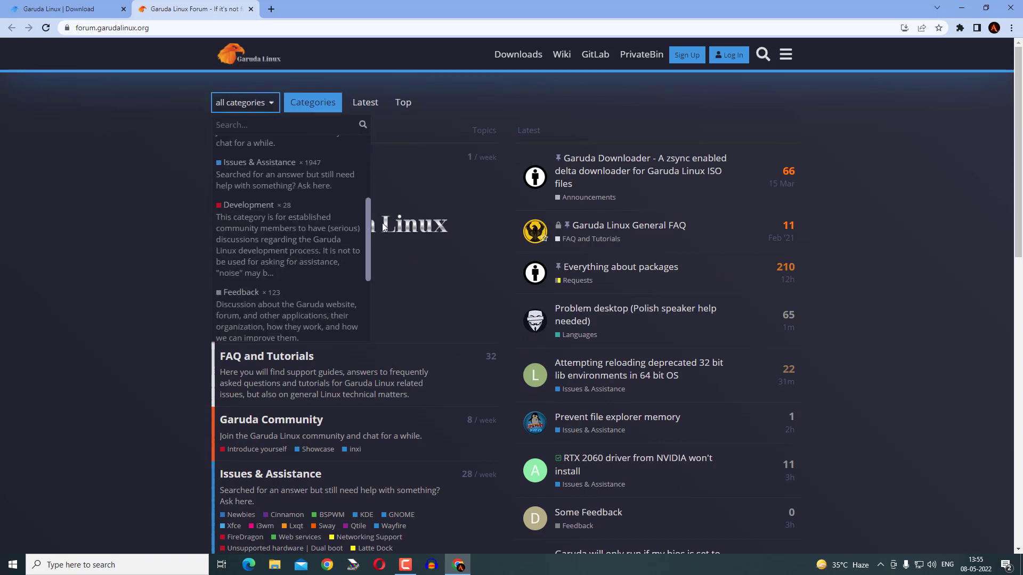
left_click_drag(370, 170, 366, 164)
left_click(306, 169)
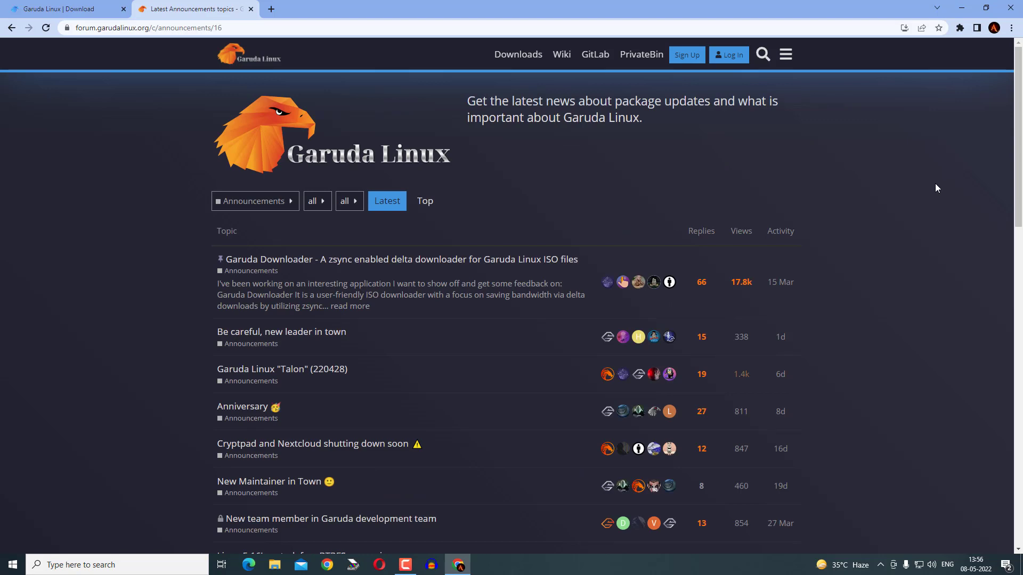
scroll(935, 185, "down", 3)
scroll(935, 184, "up", 1)
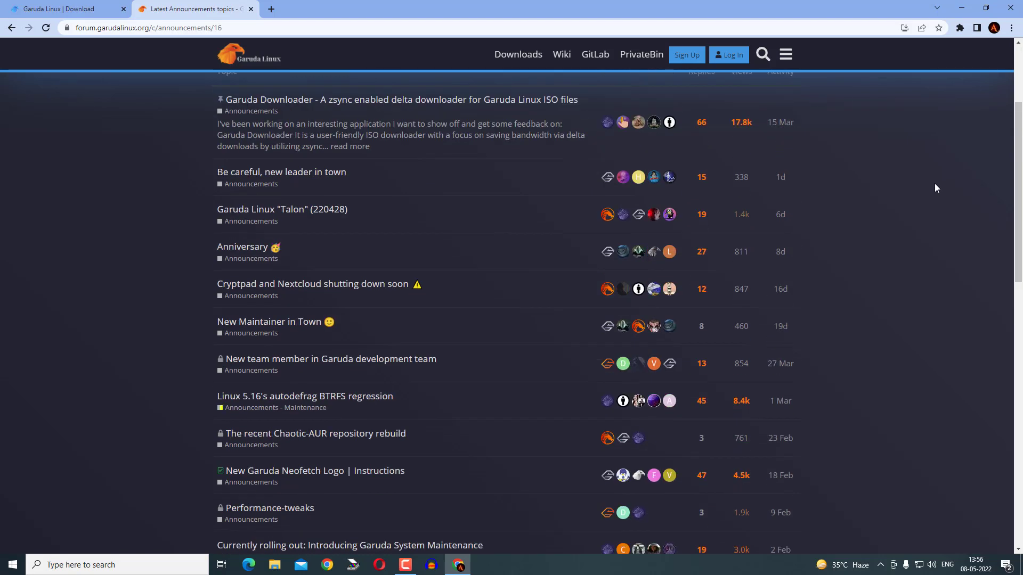
Return to the download page, open About, and highlight the lead founder's description
left_click(61, 9)
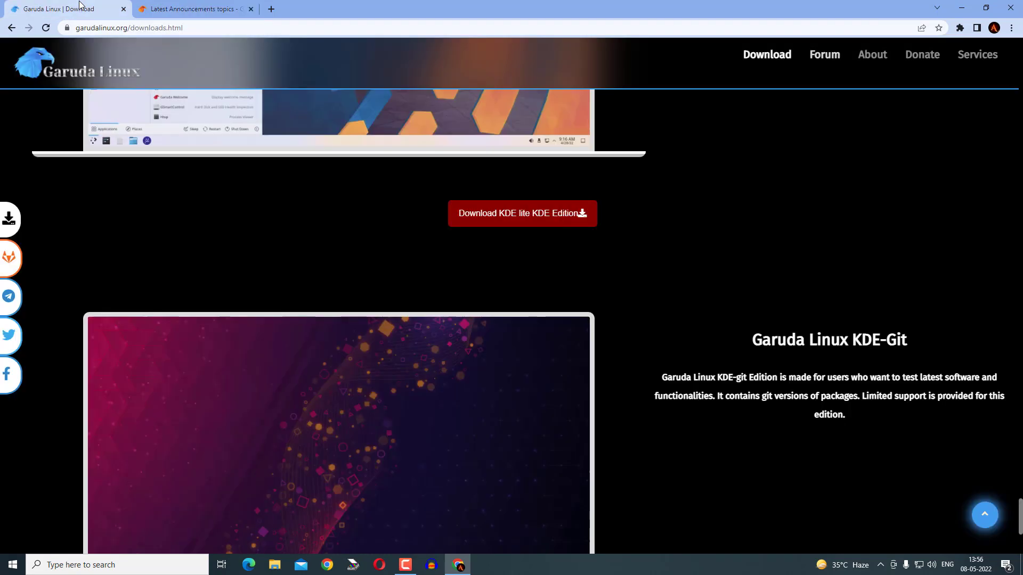
left_click(883, 63)
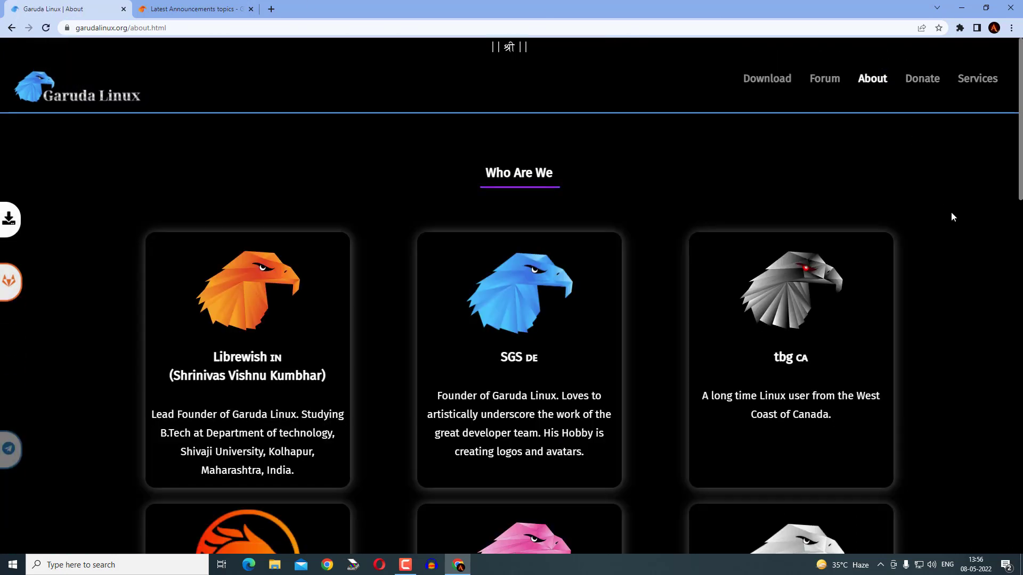
scroll(701, 304, "down", 1)
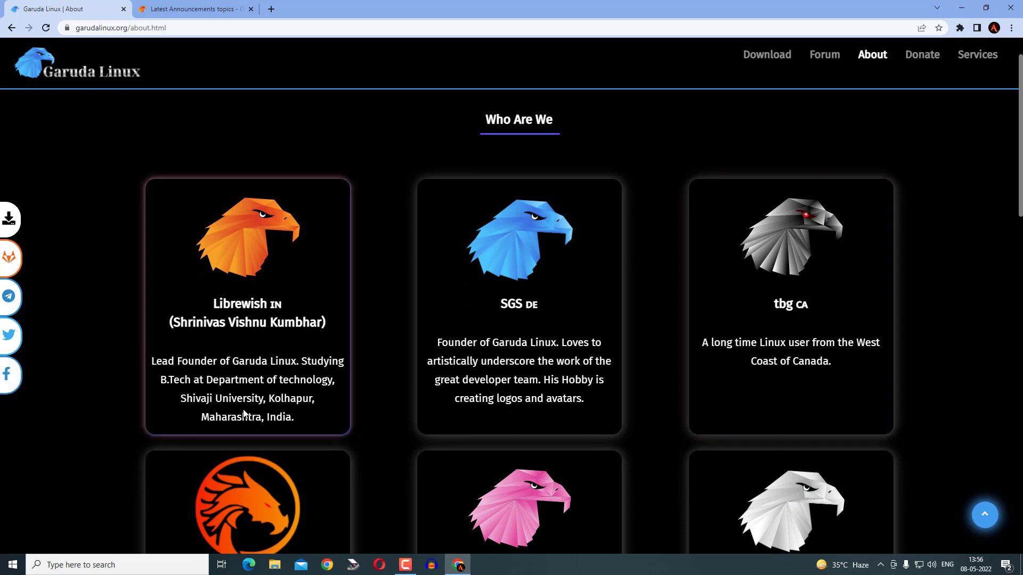
mouse_move(150, 362)
left_mouse_down()
mouse_move(223, 362)
mouse_move(373, 413)
left_mouse_up()
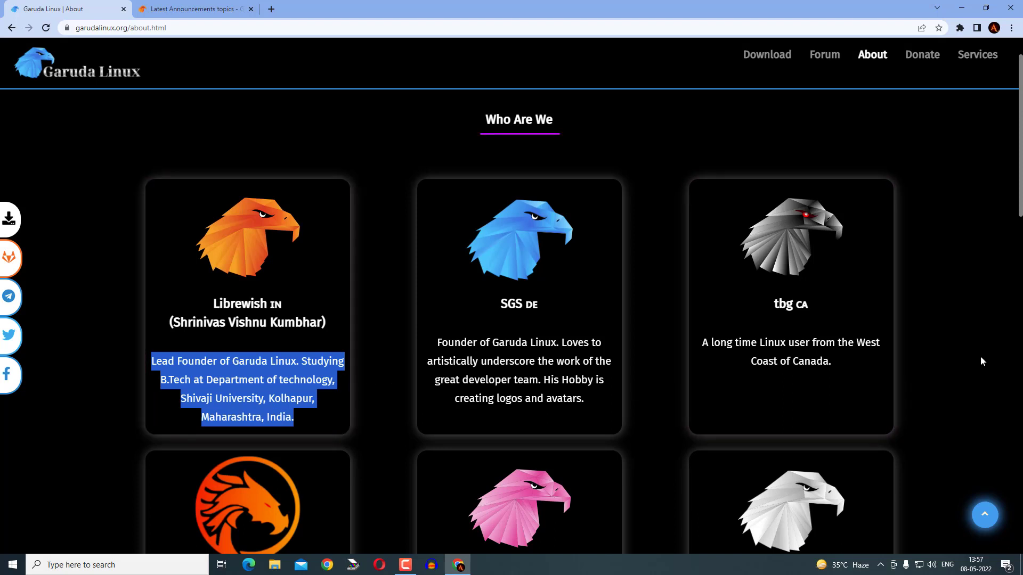
scroll(980, 362, "down", 1)
scroll(980, 362, "down", 1)
scroll(980, 361, "down", 2)
scroll(981, 358, "down", 1)
scroll(981, 357, "down", 1)
scroll(981, 357, "down", 2)
scroll(980, 356, "down", 4)
scroll(979, 355, "up", 6)
scroll(998, 306, "up", 6)
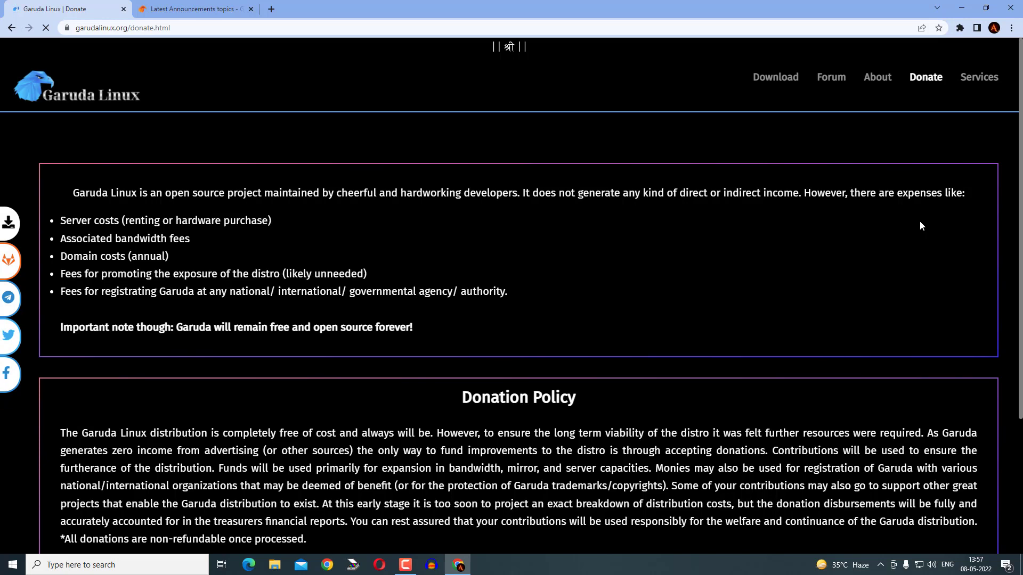
scroll(919, 222, "down", 3)
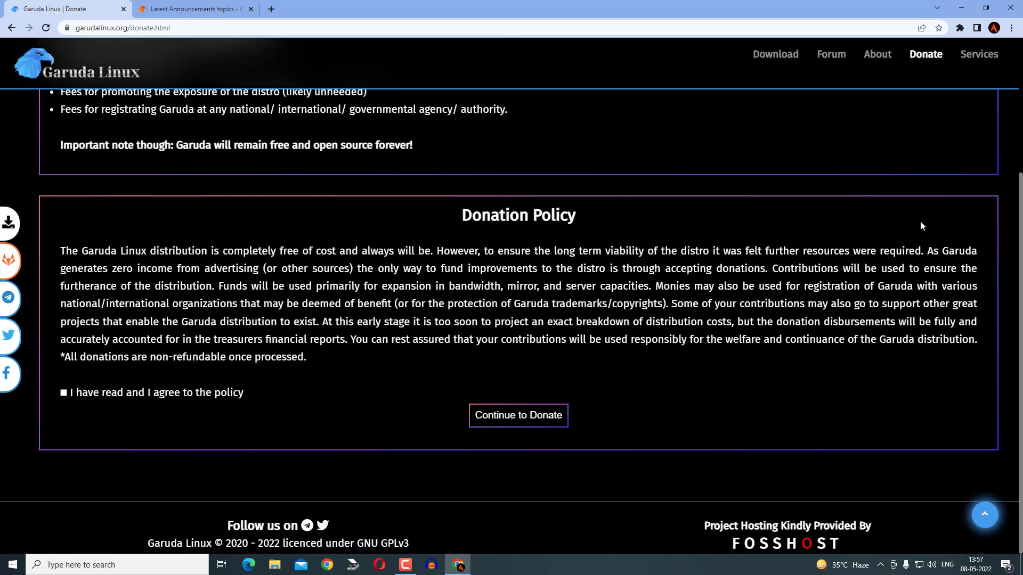
scroll(920, 222, "up", 3)
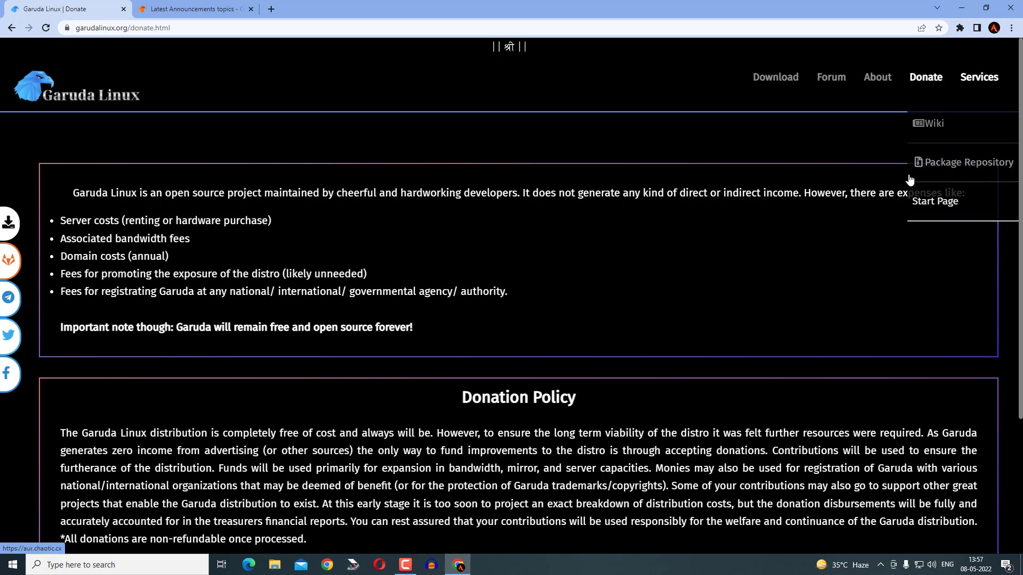
Open the Garuda Linux downloads page
left_click(773, 87)
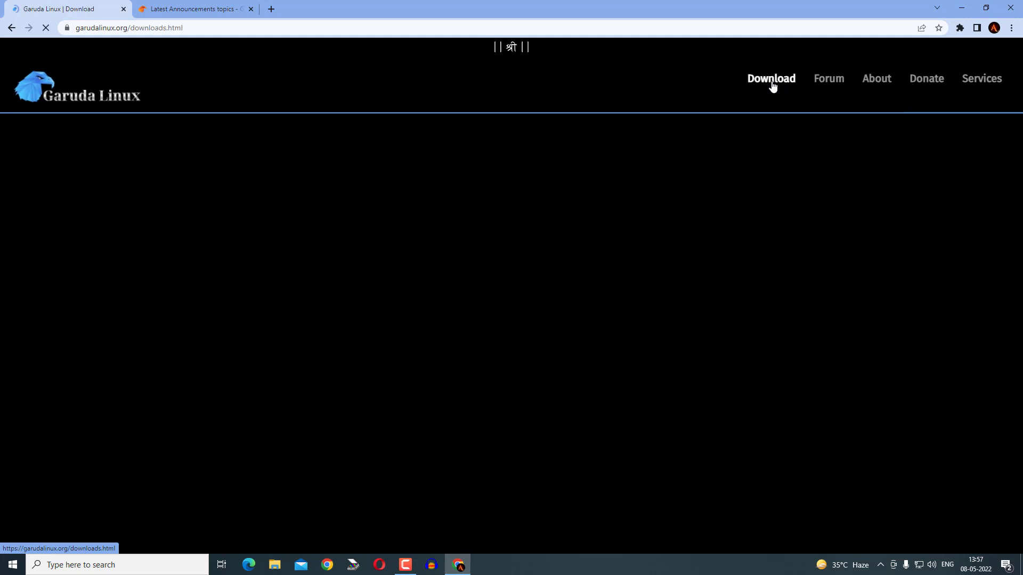
scroll(823, 183, "down", 1)
scroll(823, 183, "down", 1)
scroll(823, 183, "down", 2)
scroll(821, 182, "down", 3)
scroll(822, 181, "down", 2)
scroll(822, 181, "down", 2)
scroll(821, 181, "down", 1)
scroll(821, 181, "down", 2)
scroll(821, 181, "down", 2)
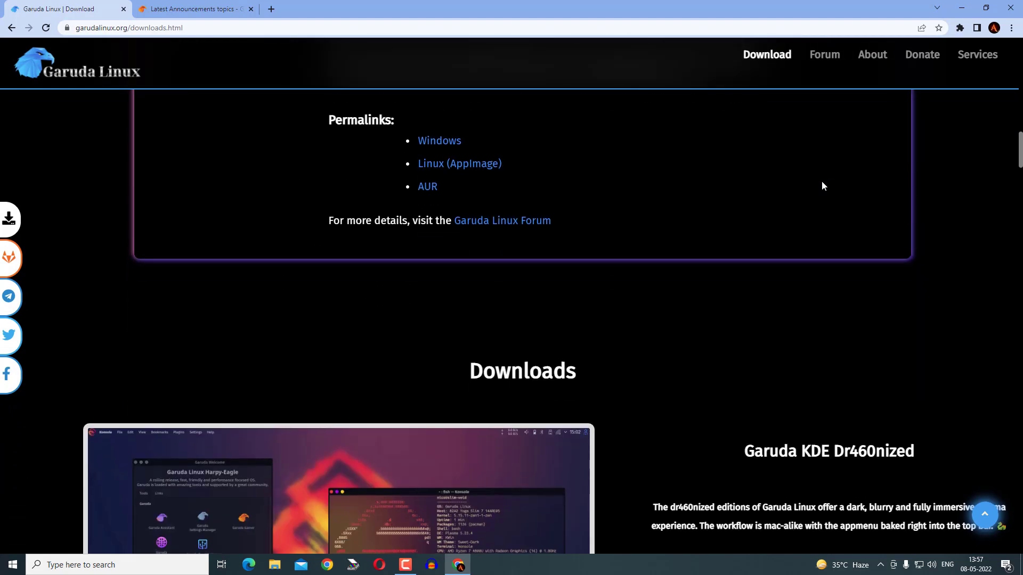
scroll(821, 180, "down", 2)
scroll(821, 181, "down", 3)
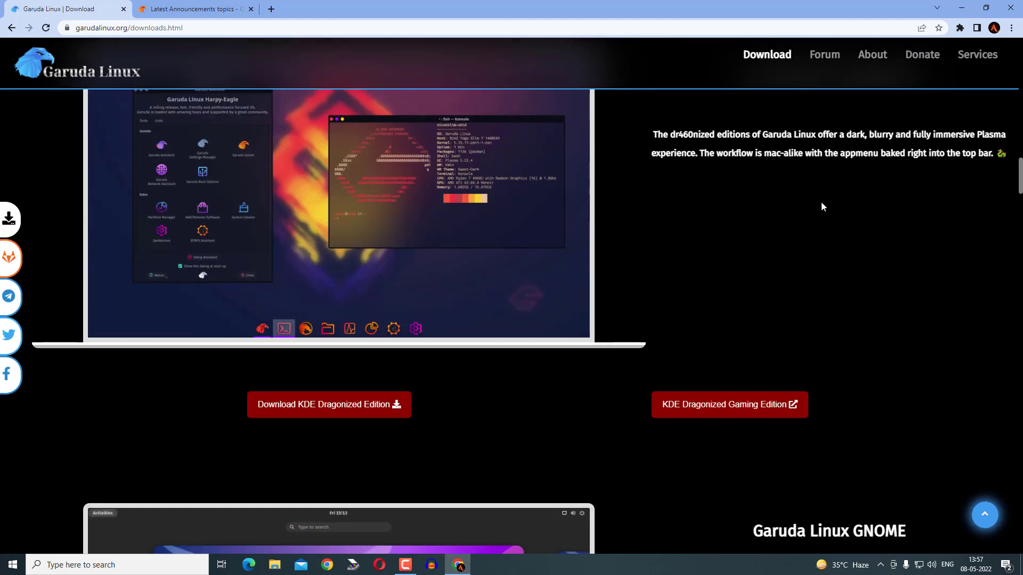
Open the Gaming Edition download options and download its torrent file
left_click(725, 406)
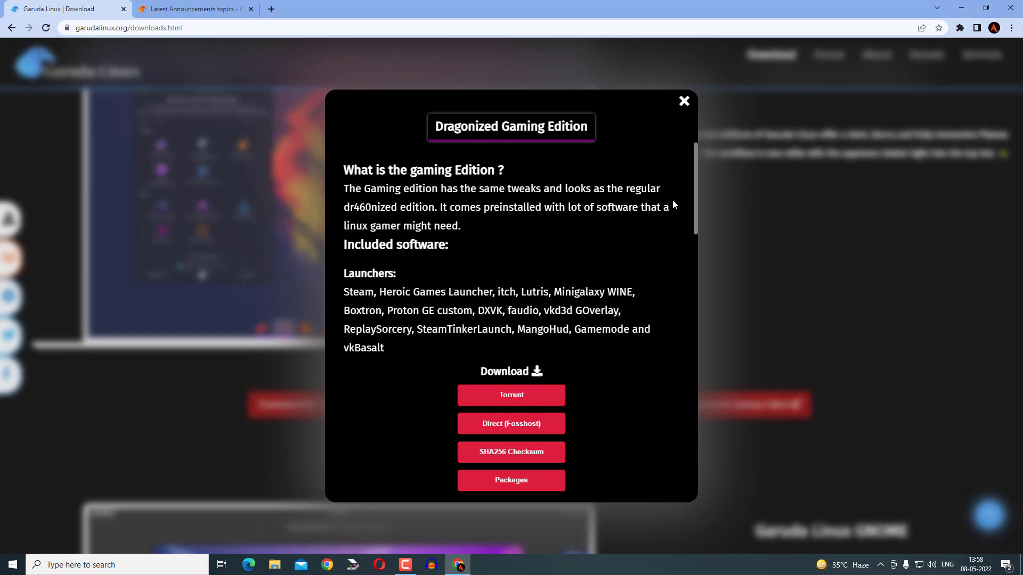
left_click_drag(694, 202, 717, 330)
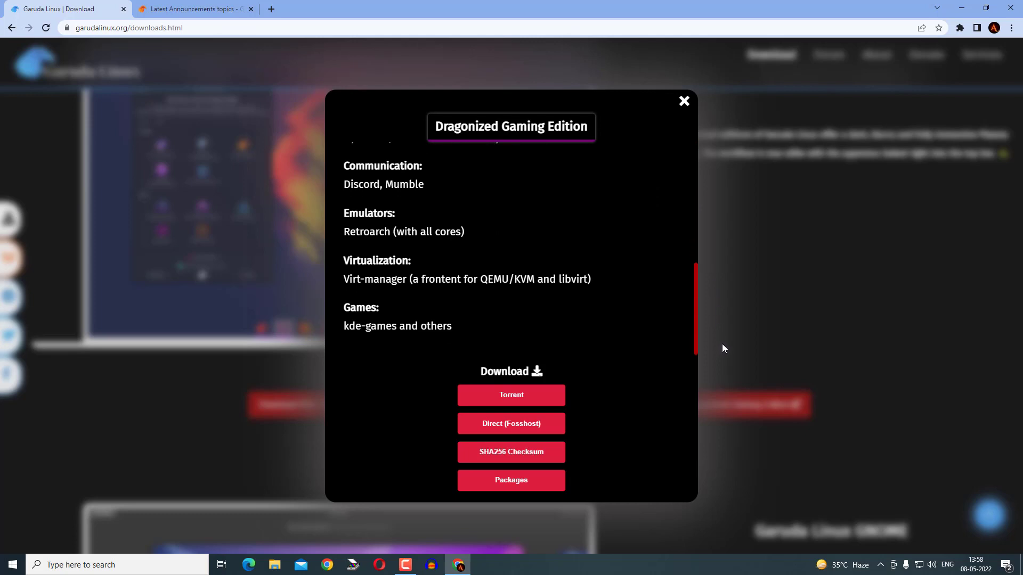
left_click_drag(722, 344, 721, 343)
left_click(511, 398)
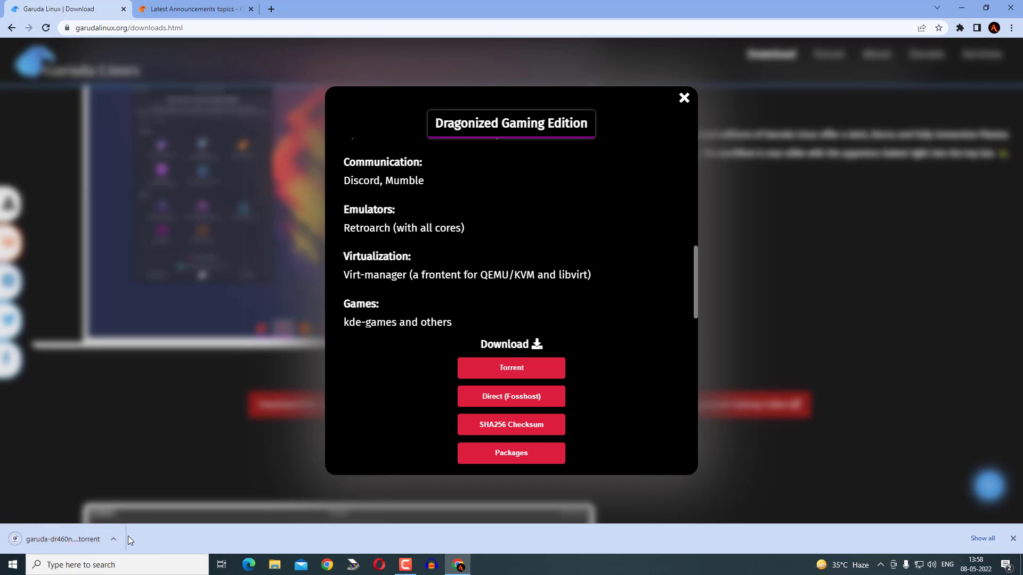
Open the downloaded .torrent and confirm adding the gaming ISO in BitTorrent
left_click(52, 532)
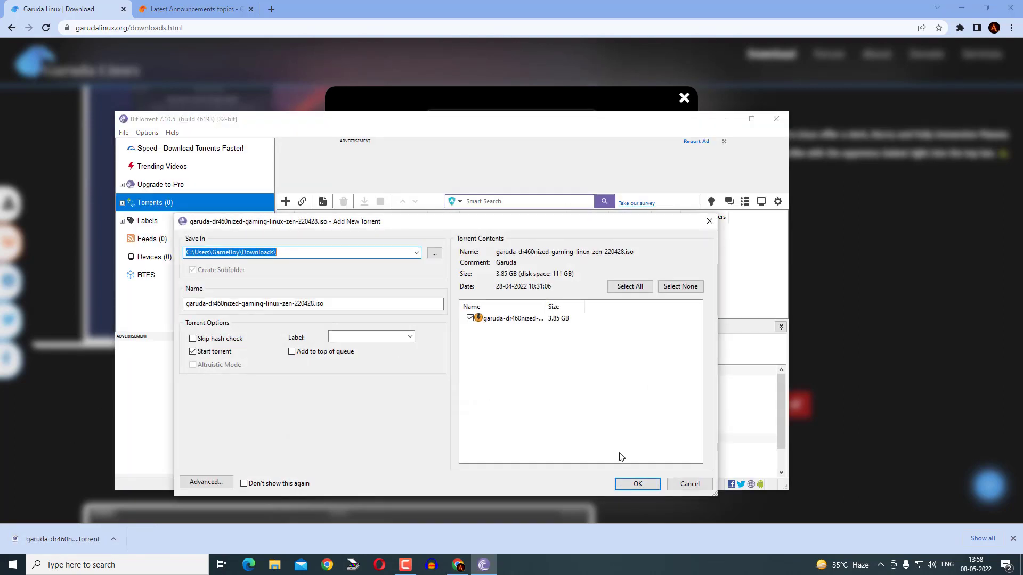
left_click(632, 482)
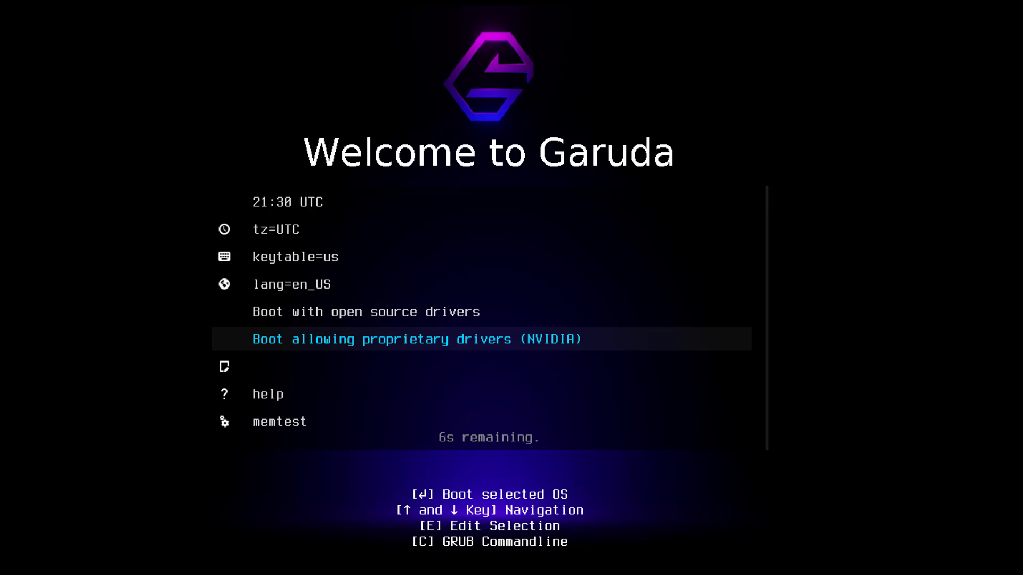
Change the boot menu's tz setting from UTC to Asia/Kolkata
key("Up")
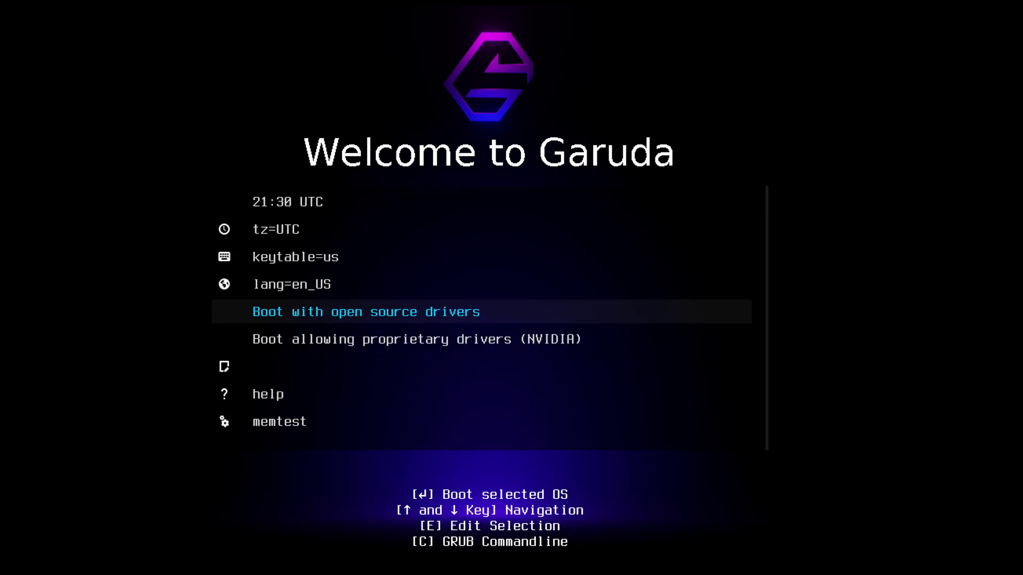
key("Up")
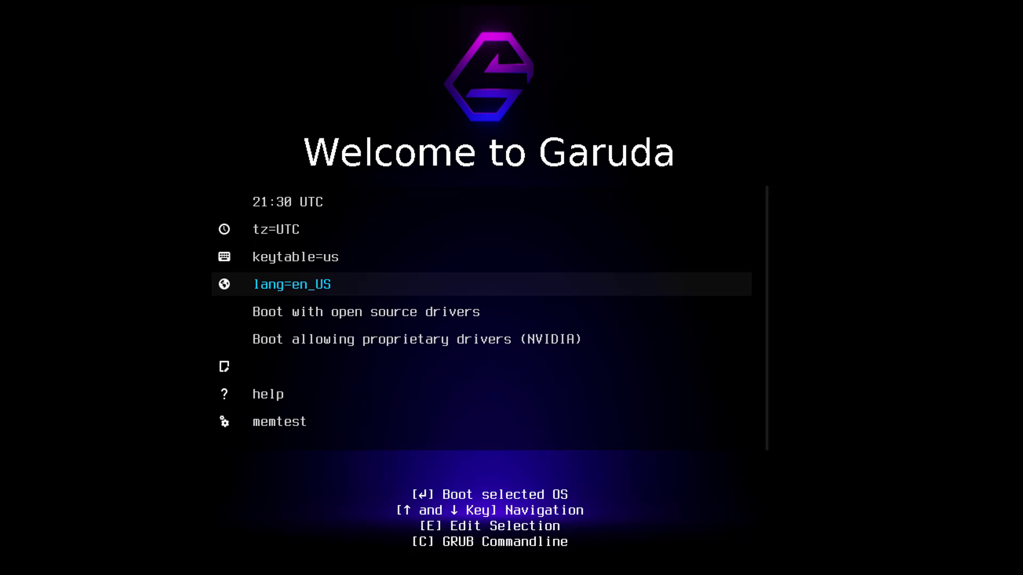
key("Up")
key("Up")
key("Up")
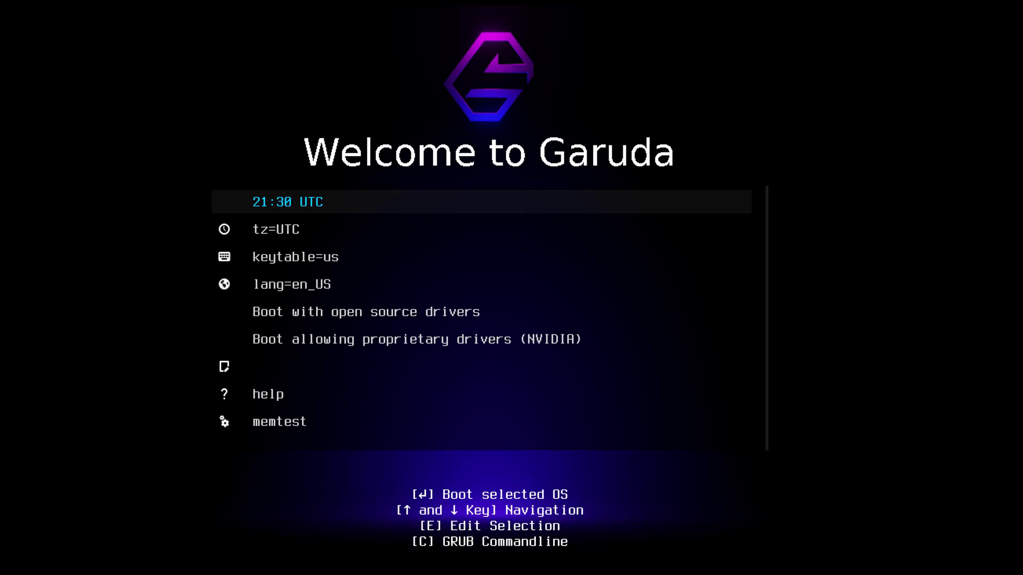
key("Down")
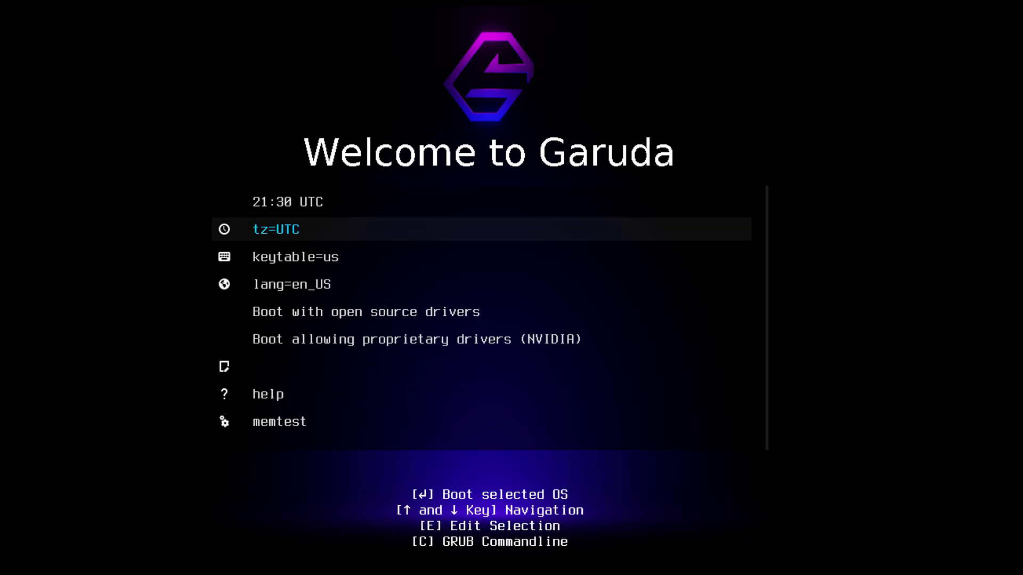
key("Return")
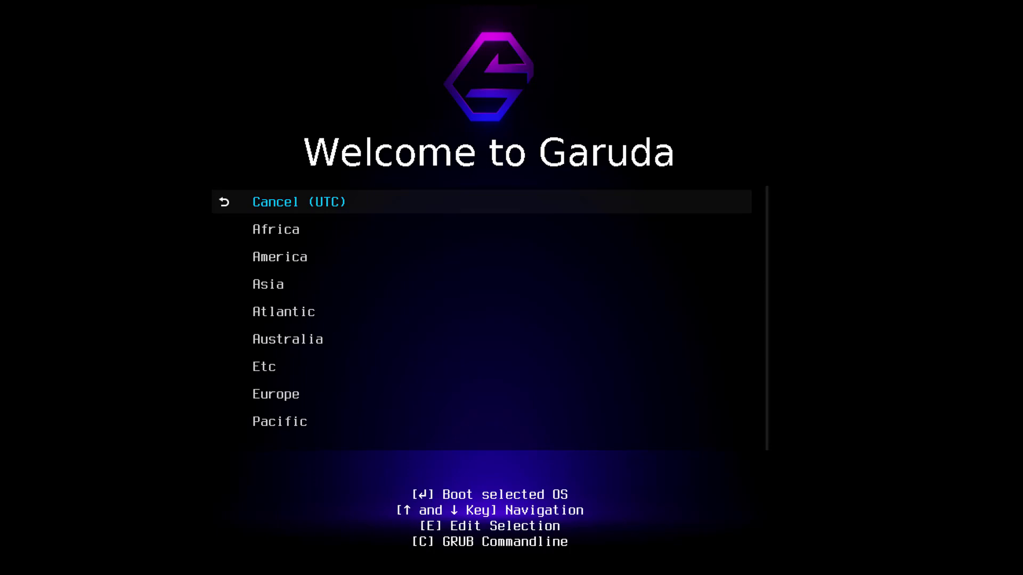
key("Down")
key("Down")
key("Down")
key("Return")
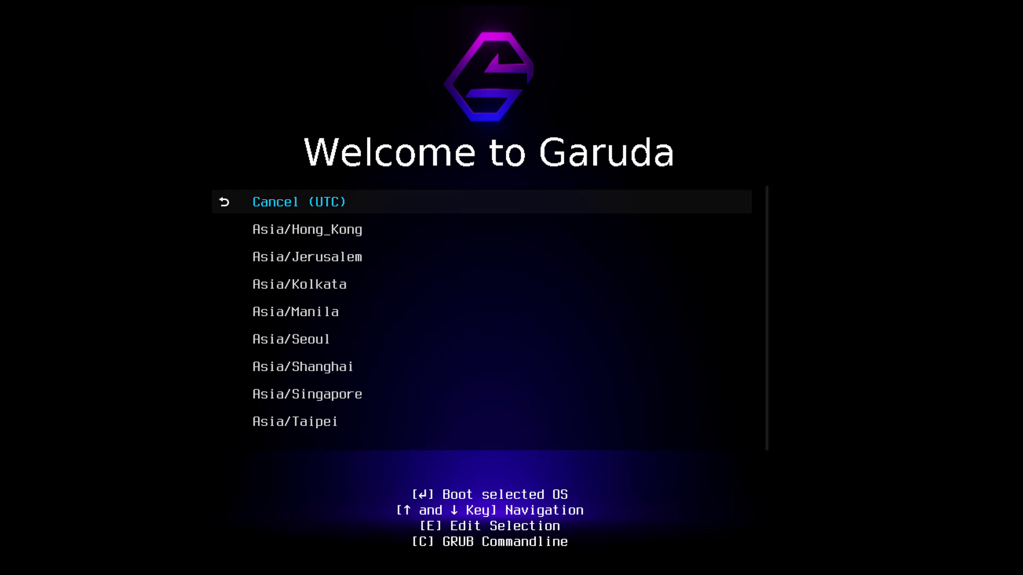
key("Down")
key("Down")
key("Down")
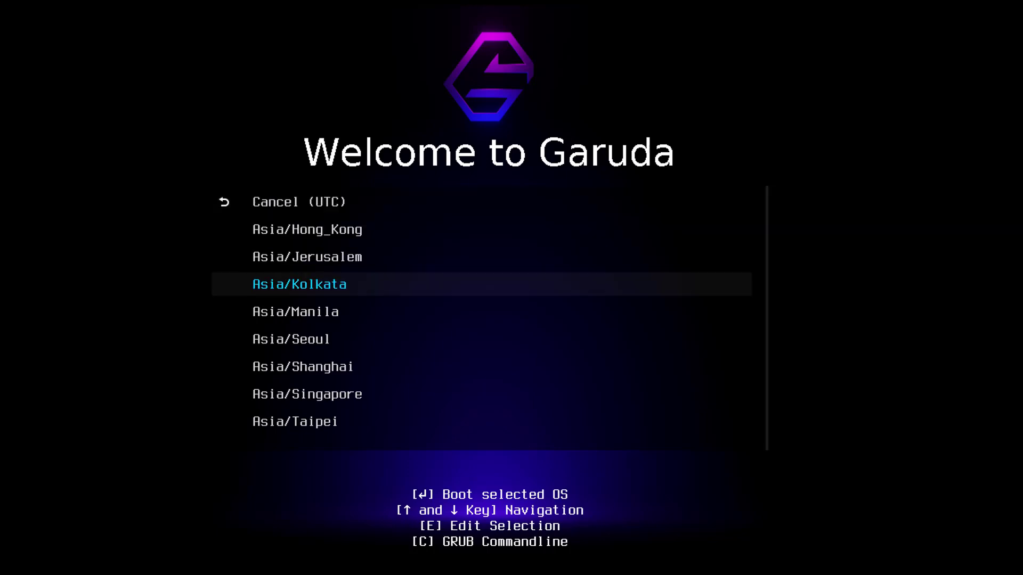
key("Return")
key("Down")
key("Down")
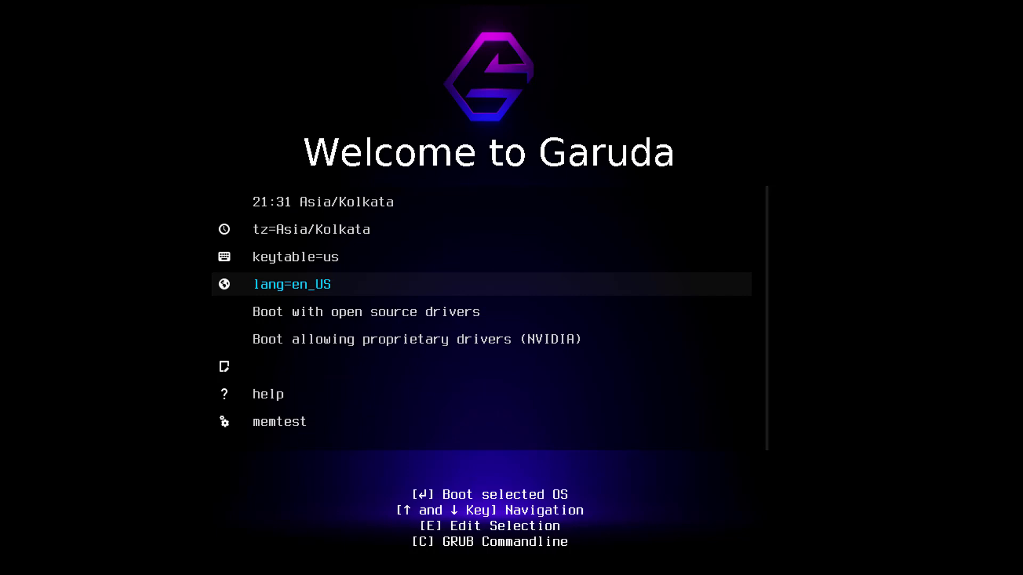
Start the live system with 'Boot allowing proprietary drivers (NVIDIA)'
key("Up")
key("Up")
key("Up")
key("Down")
key("Down")
key("Down")
key("Down")
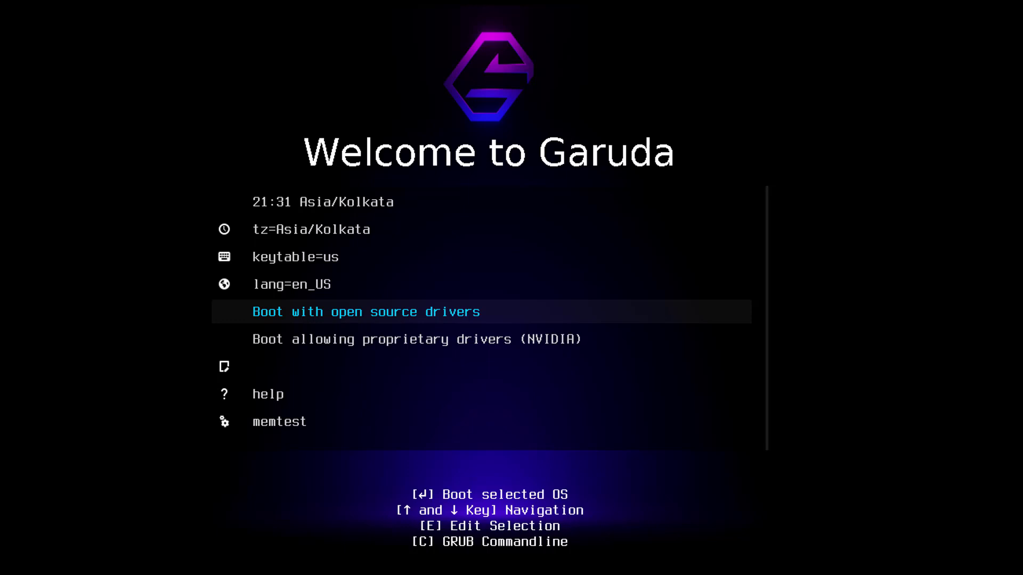
key("Down")
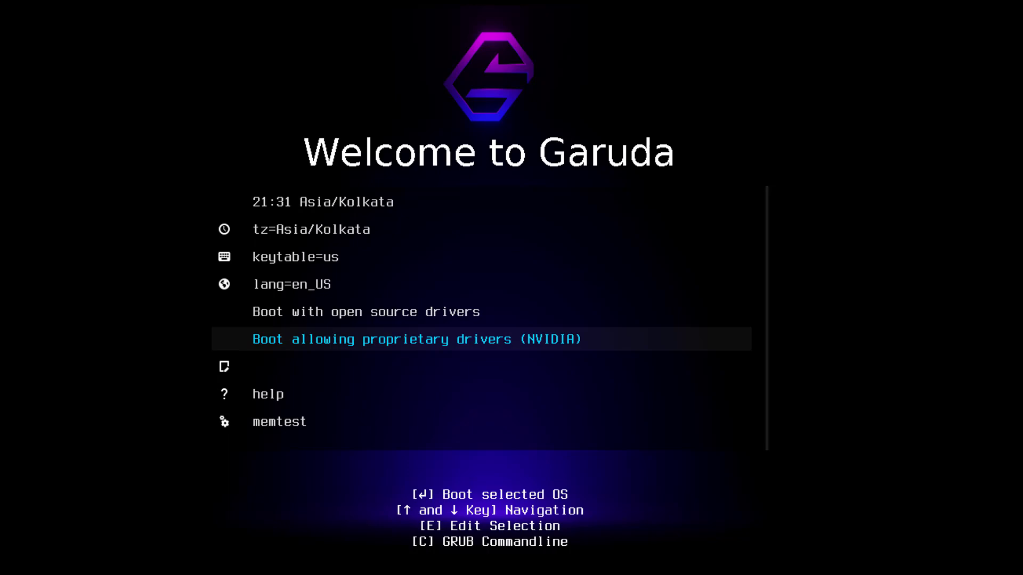
key("Return")
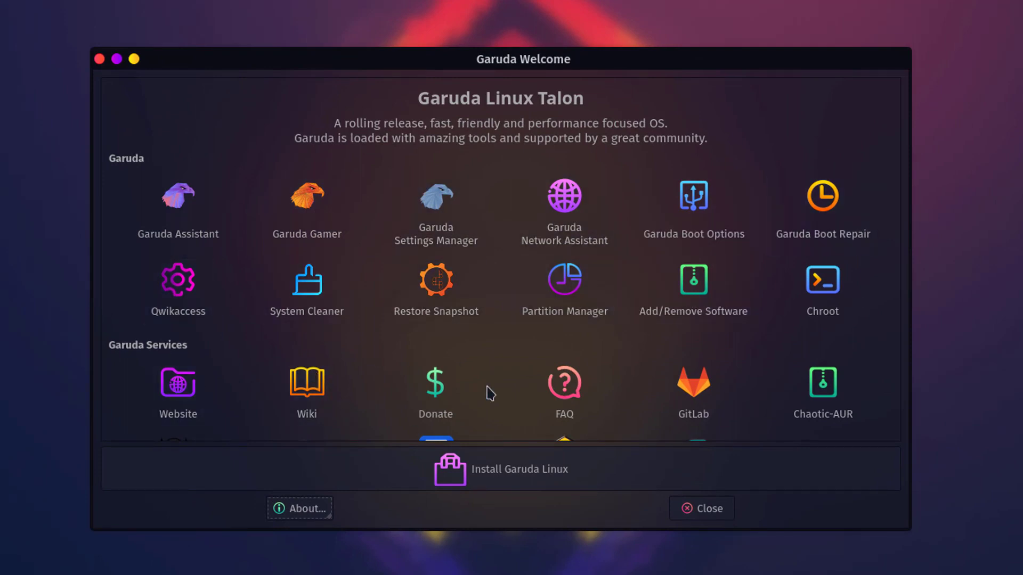
scroll(832, 352, "down", 1)
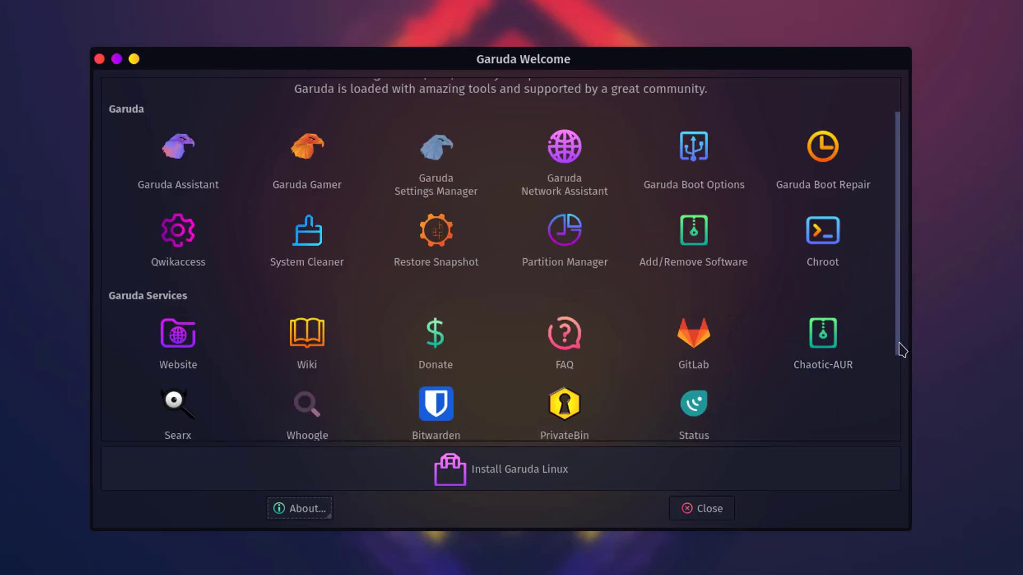
left_click_drag(902, 349, 913, 438)
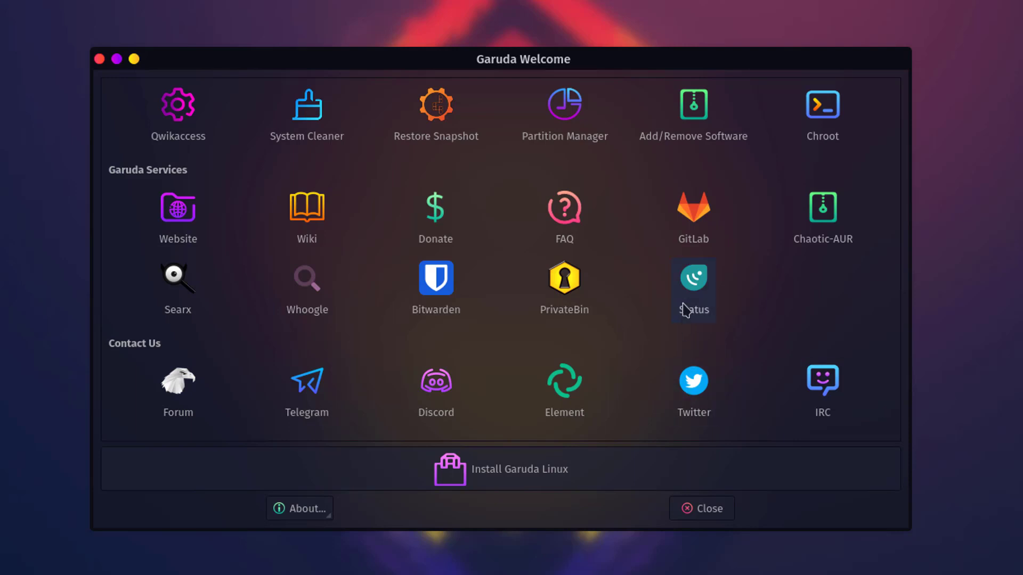
left_click_drag(897, 339, 901, 269)
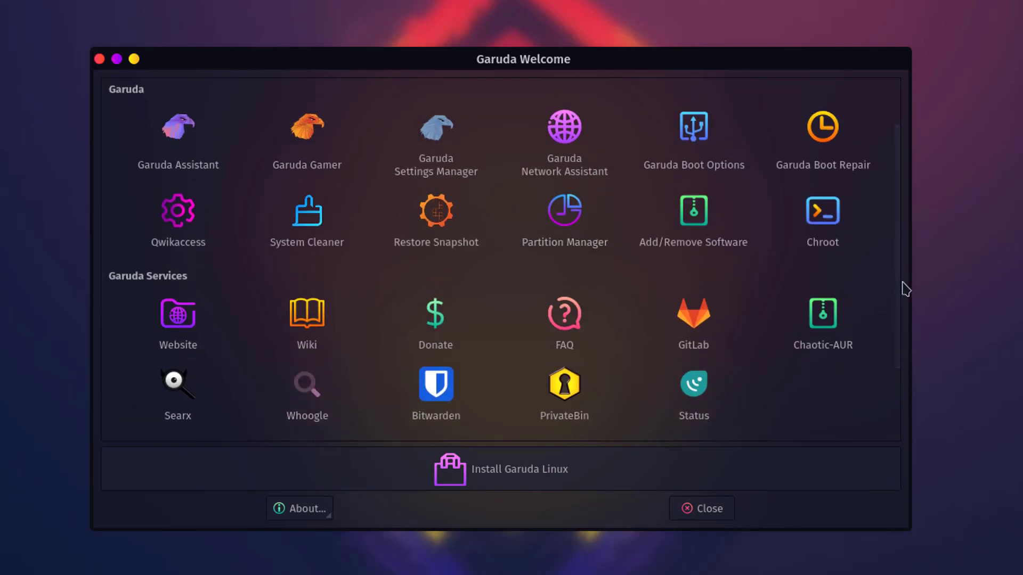
left_click_drag(902, 288, 890, 228)
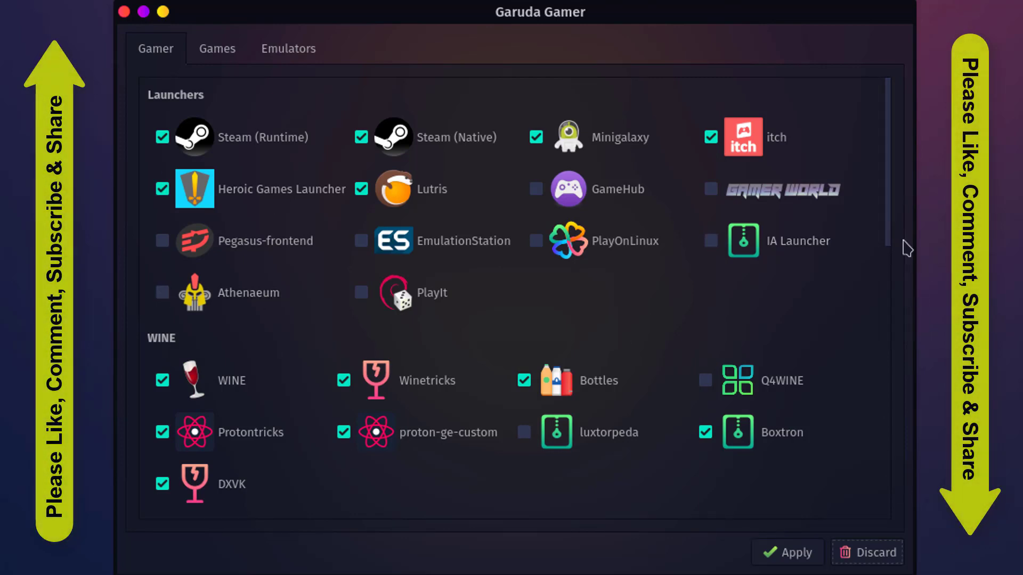
left_click_drag(890, 223, 895, 299)
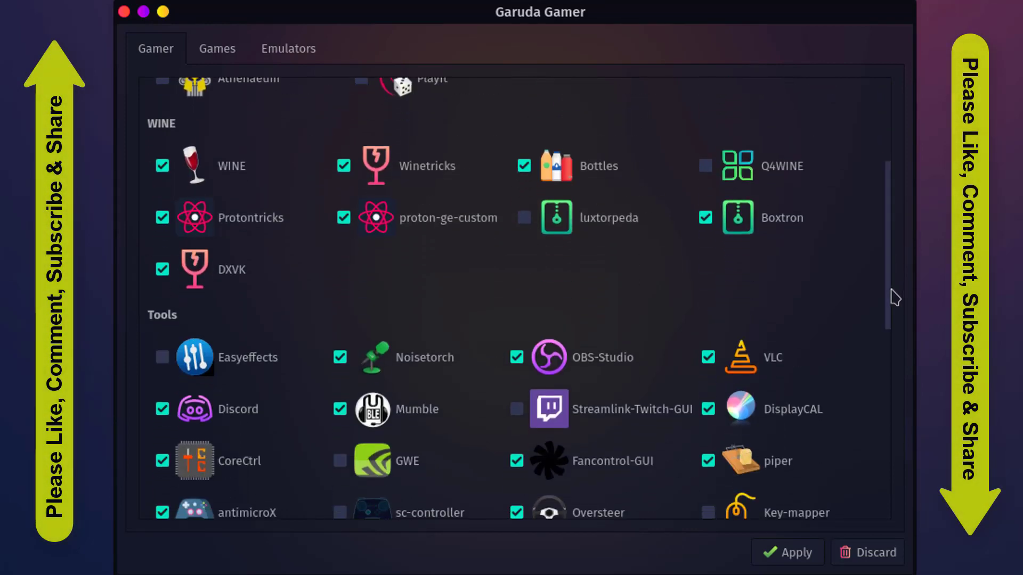
left_click_drag(893, 276, 897, 354)
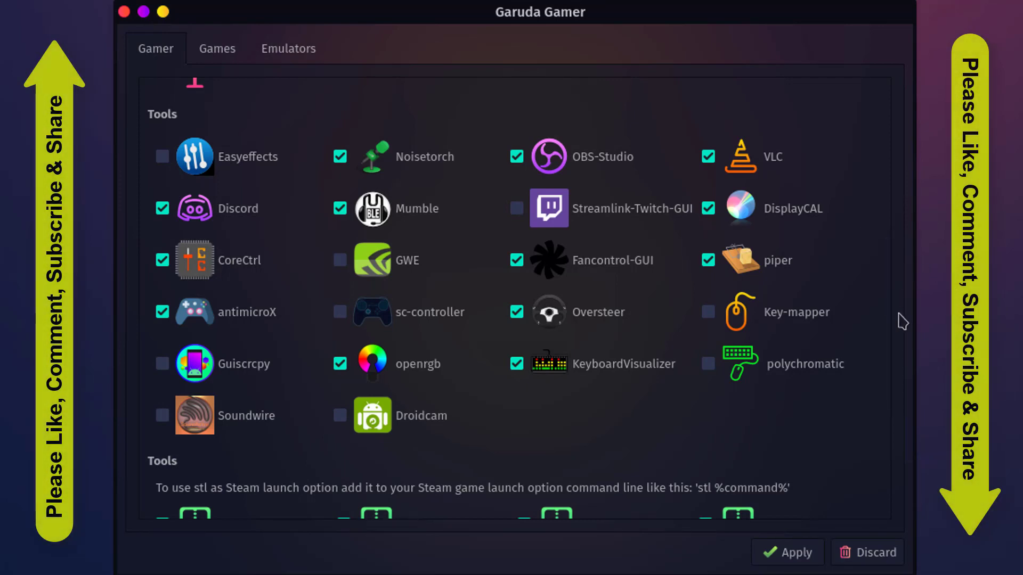
left_click_drag(887, 312, 902, 424)
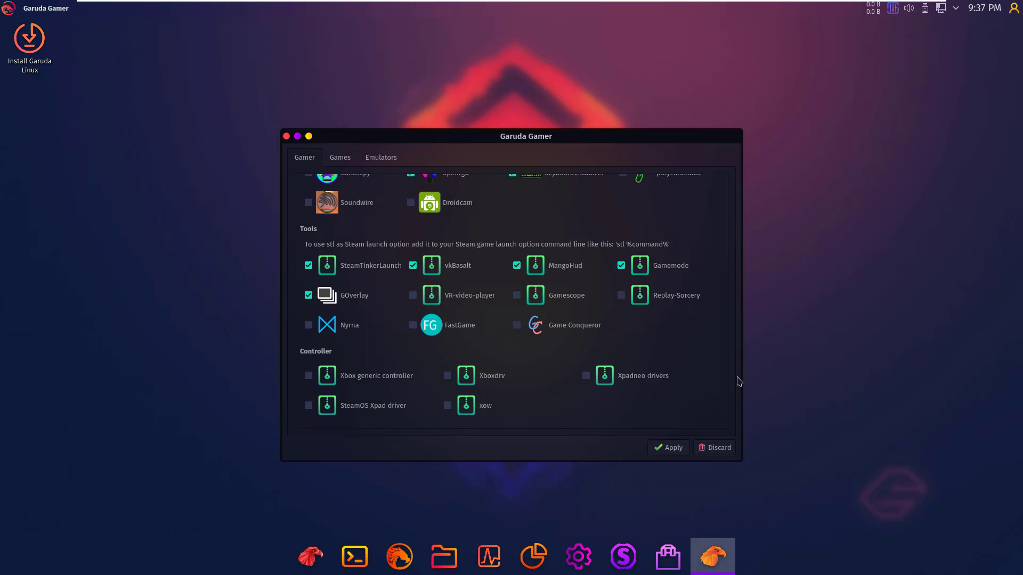
Close Garuda Gamer and Garuda Welcome, then reopen Garuda Welcome once and close it again
left_click(286, 137)
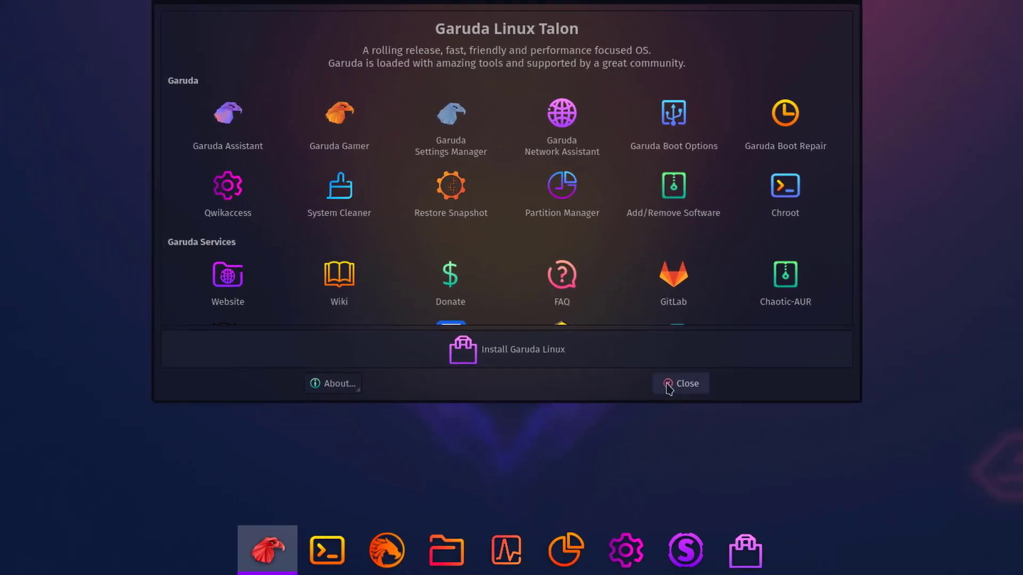
left_click(642, 432)
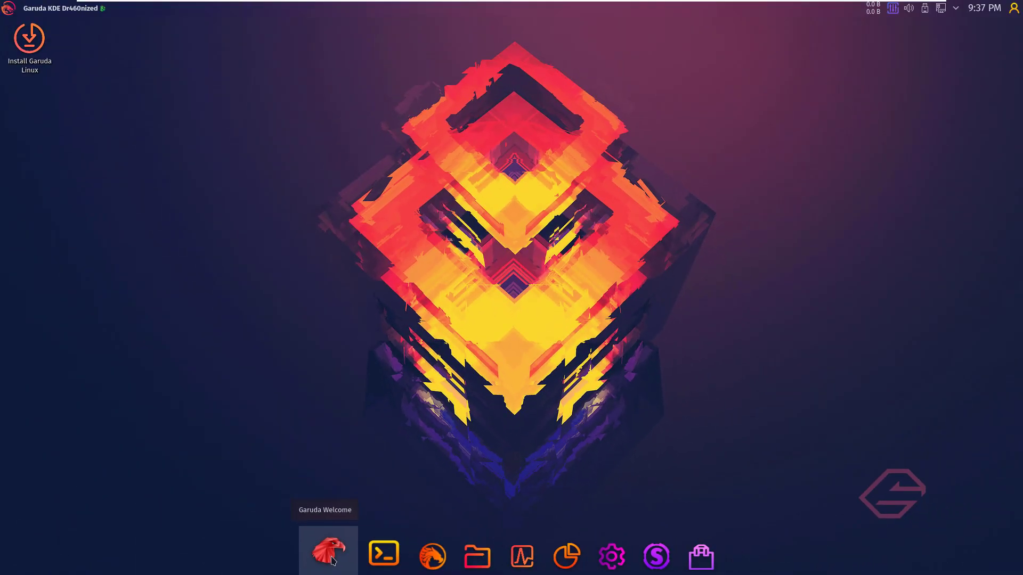
left_click(331, 556)
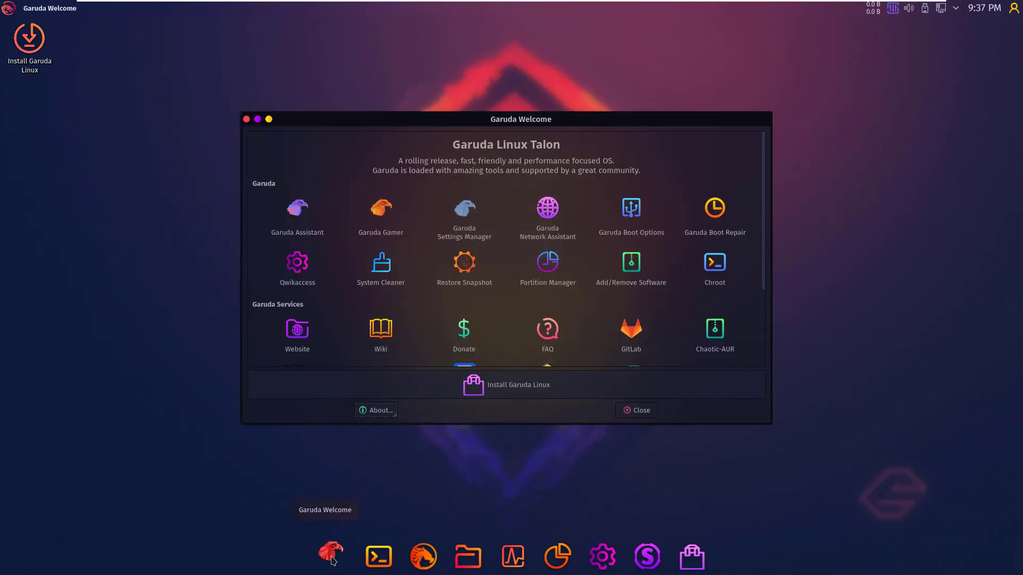
left_click(637, 413)
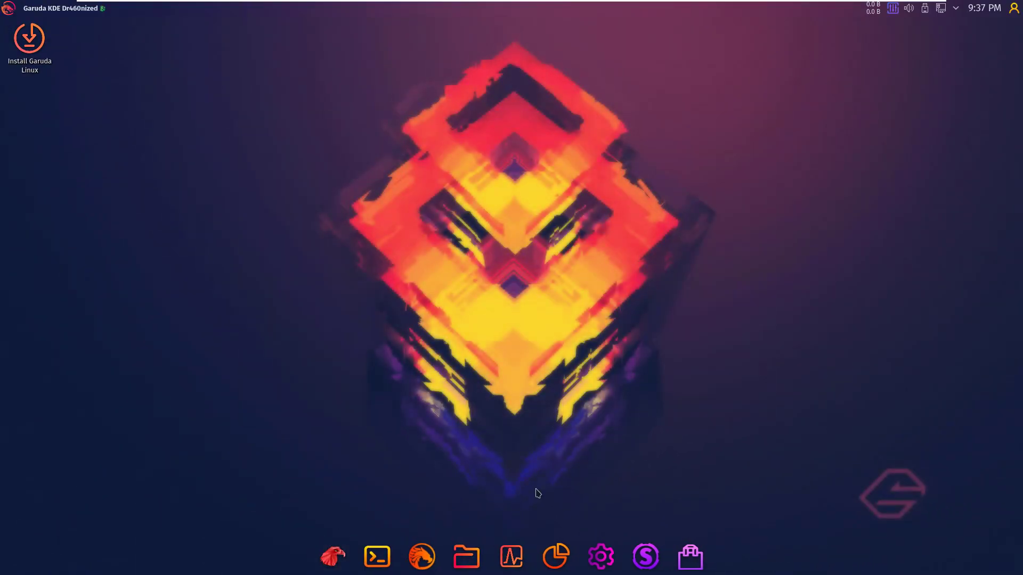
Launch Konsole from the dock to show the Garuda system info banner
left_click(381, 555)
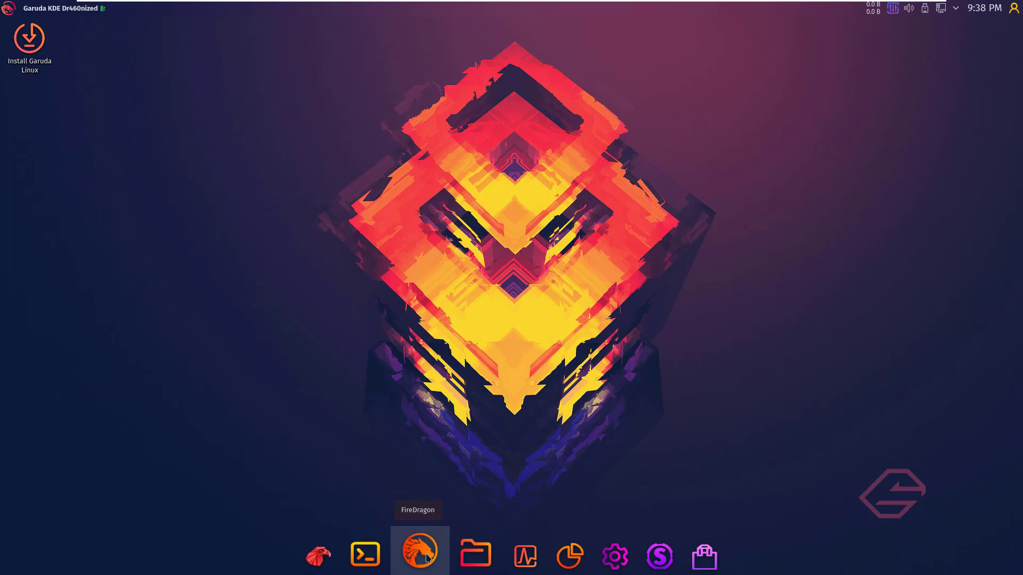
Launch FireDragon, load google.com in place of the Dark Reader page, and maximize the window
left_click(428, 560)
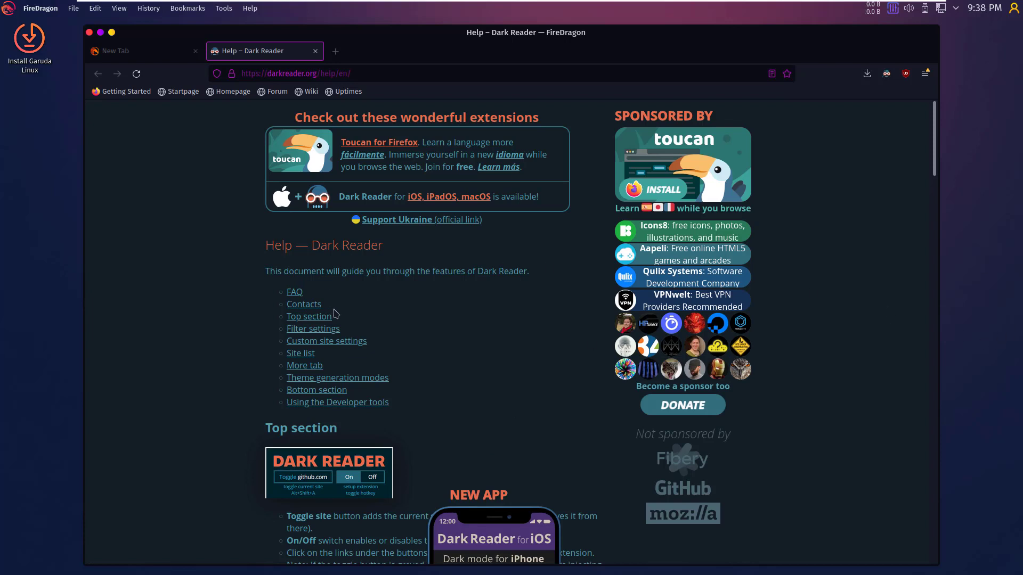
left_click(373, 75)
key("ctrl+a")
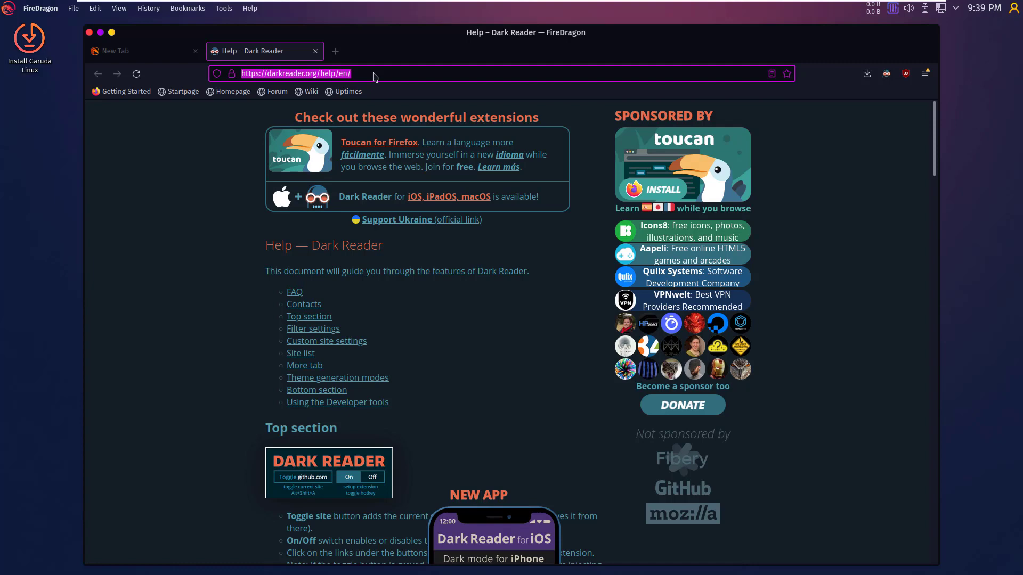
type("garudalinux.org/")
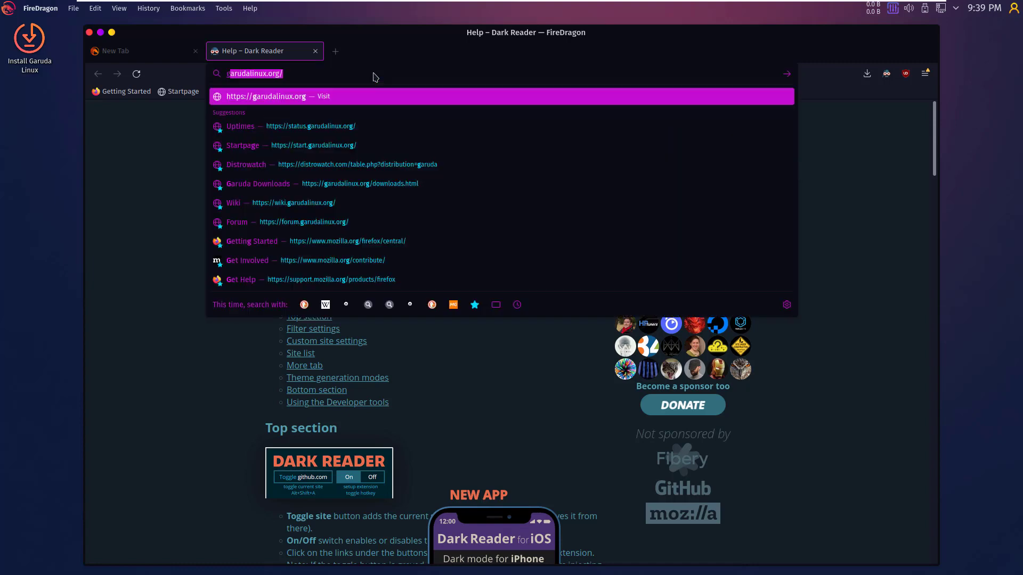
type("goo")
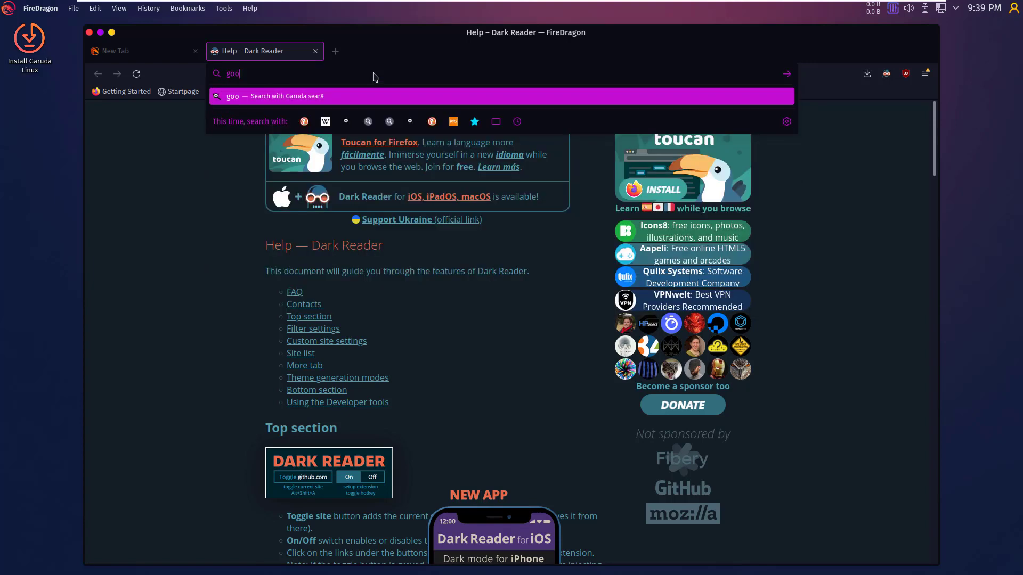
type("gle")
type(".com")
key("Return")
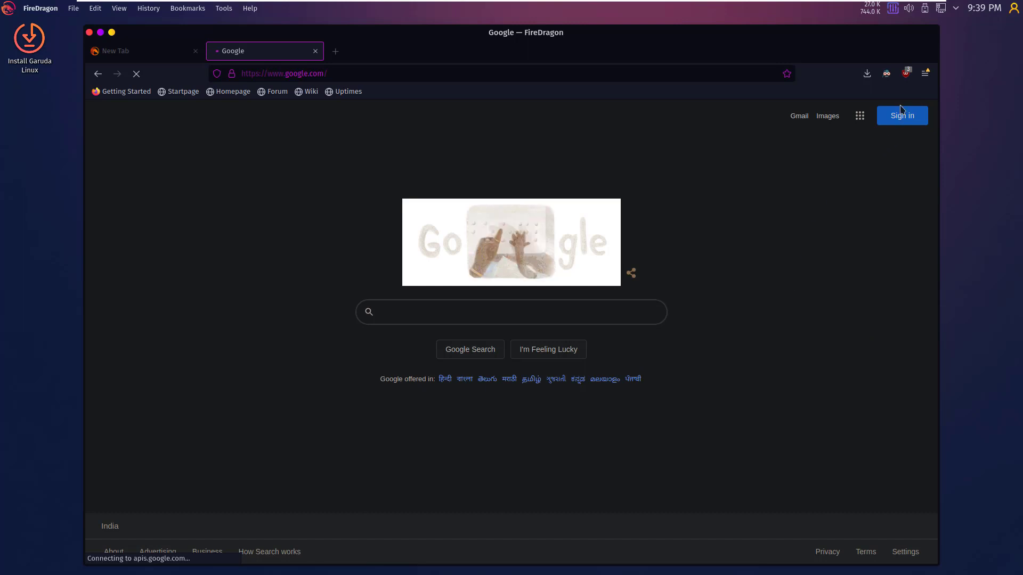
double_click(119, 39)
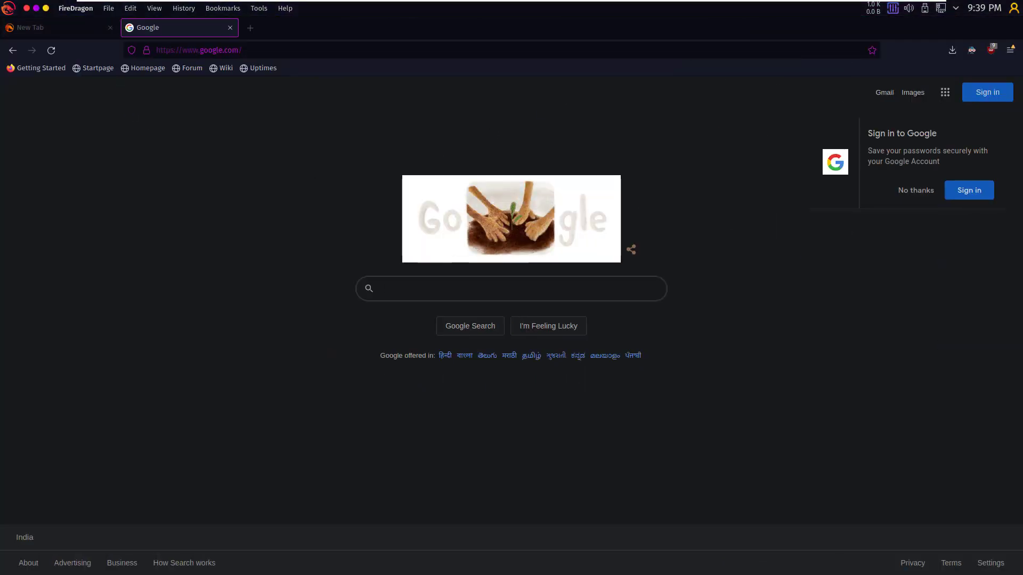
Close FireDragon, open Dolphin at the Home folder, then close Dolphin
left_click(26, 9)
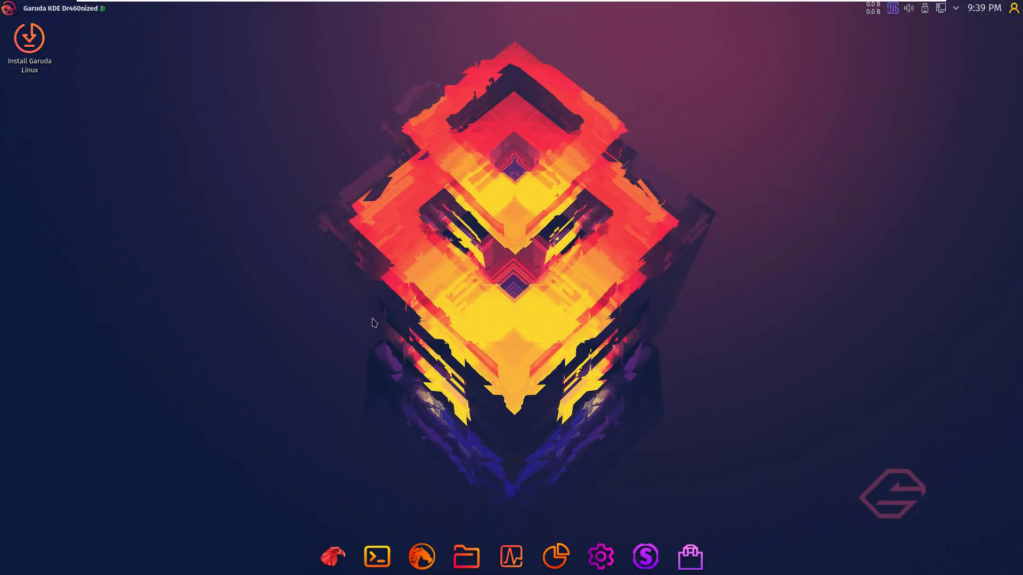
left_click(467, 550)
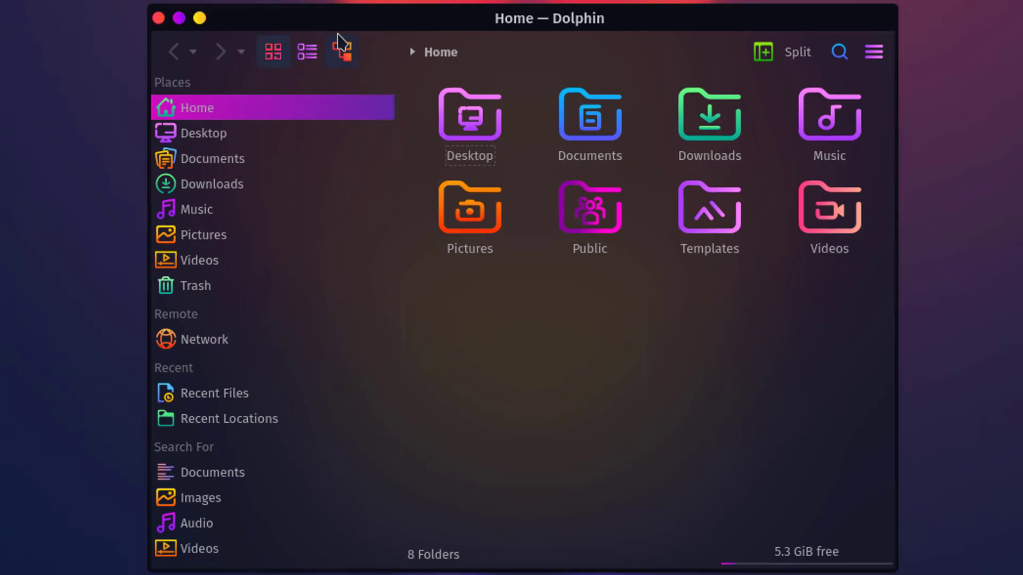
left_click(456, 555)
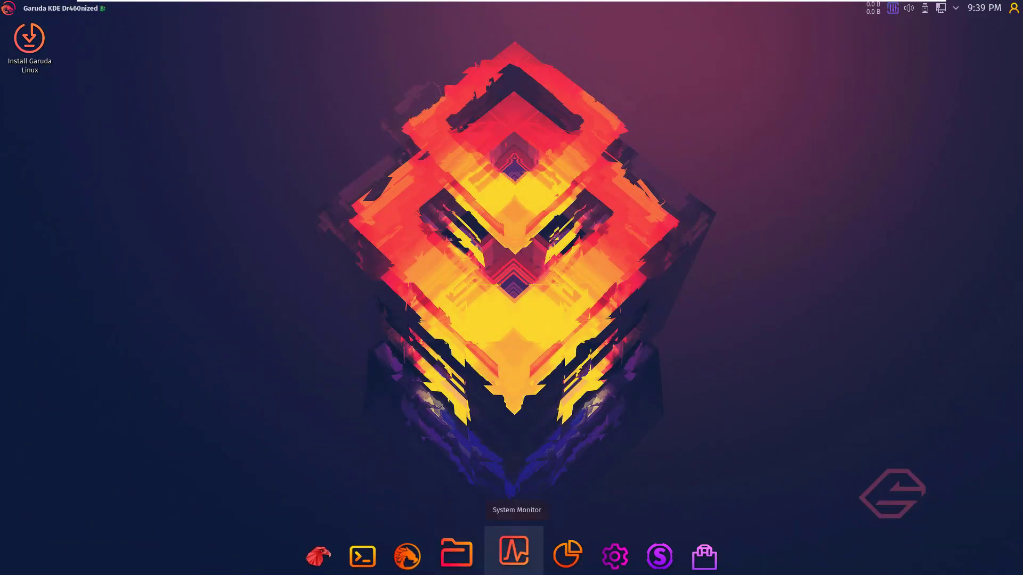
View System Monitor's Applications, History and Processes pages, cancel Add New Page, then close it
left_click(508, 553)
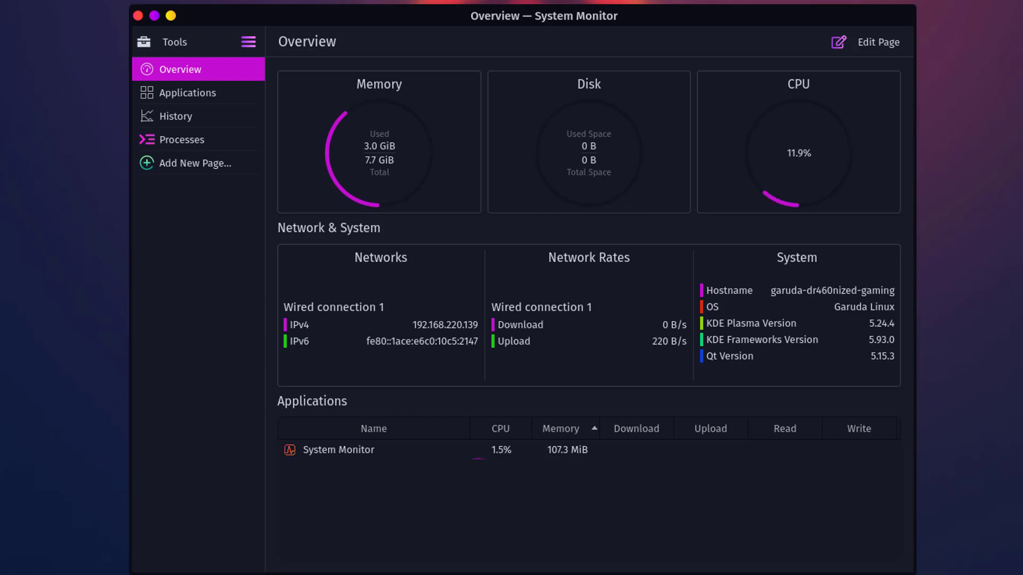
left_click(200, 103)
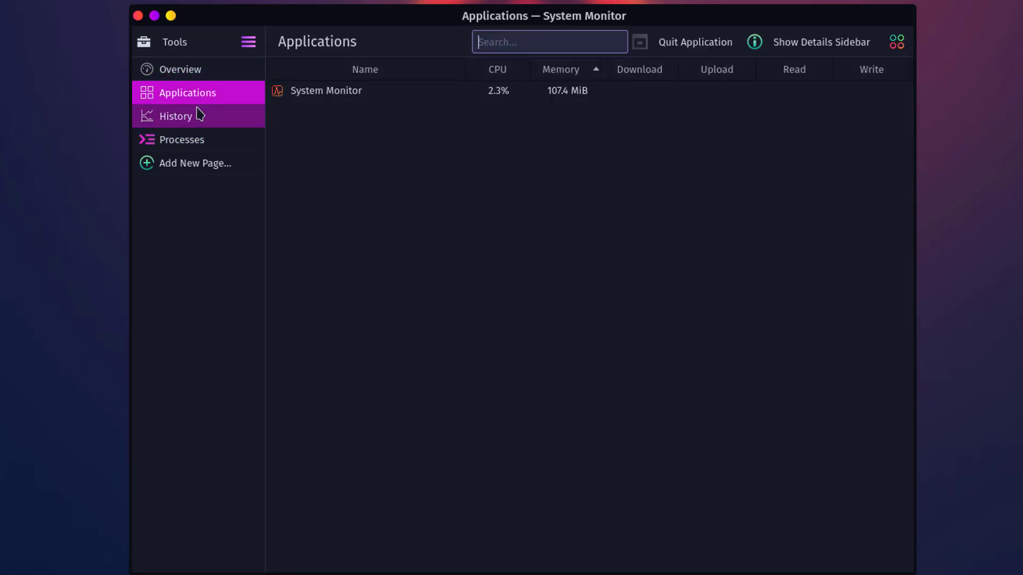
left_click(196, 122)
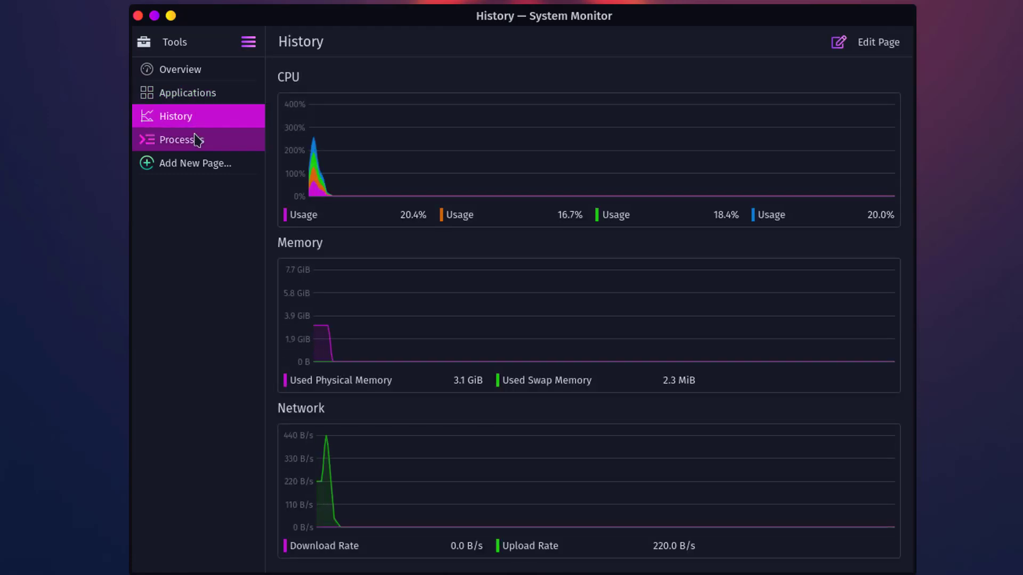
left_click(197, 141)
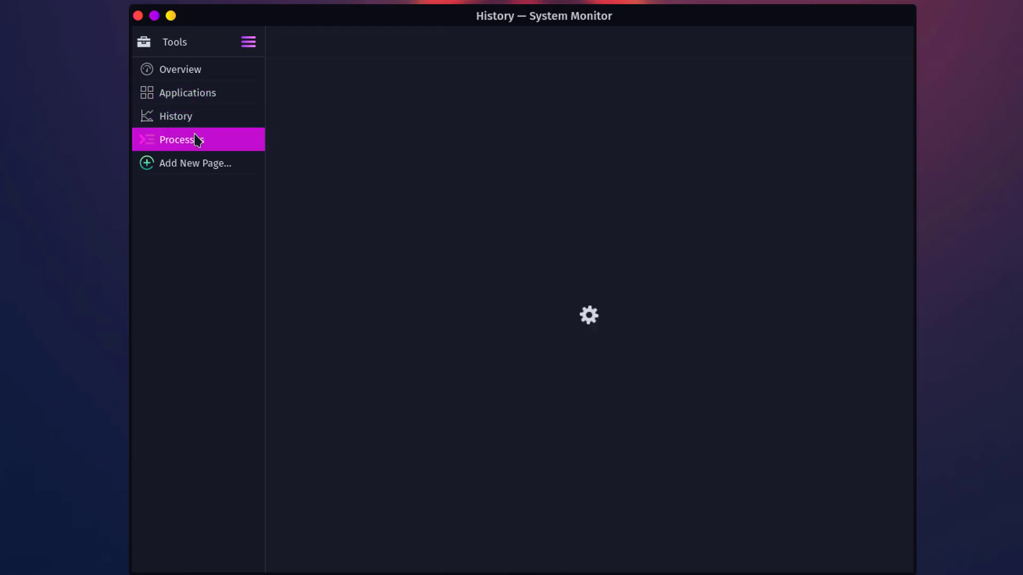
left_click(212, 166)
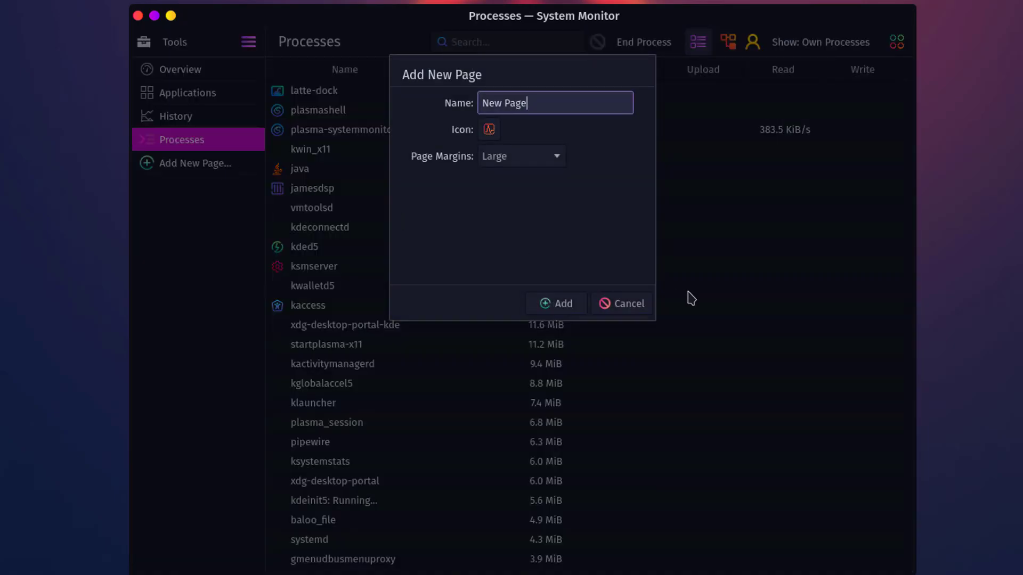
left_click(625, 304)
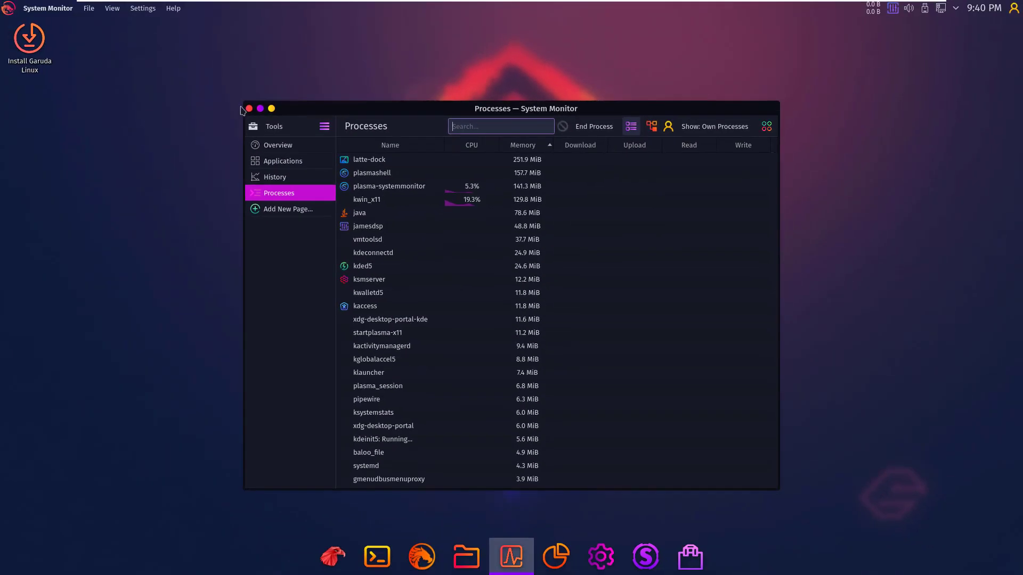
left_click(249, 109)
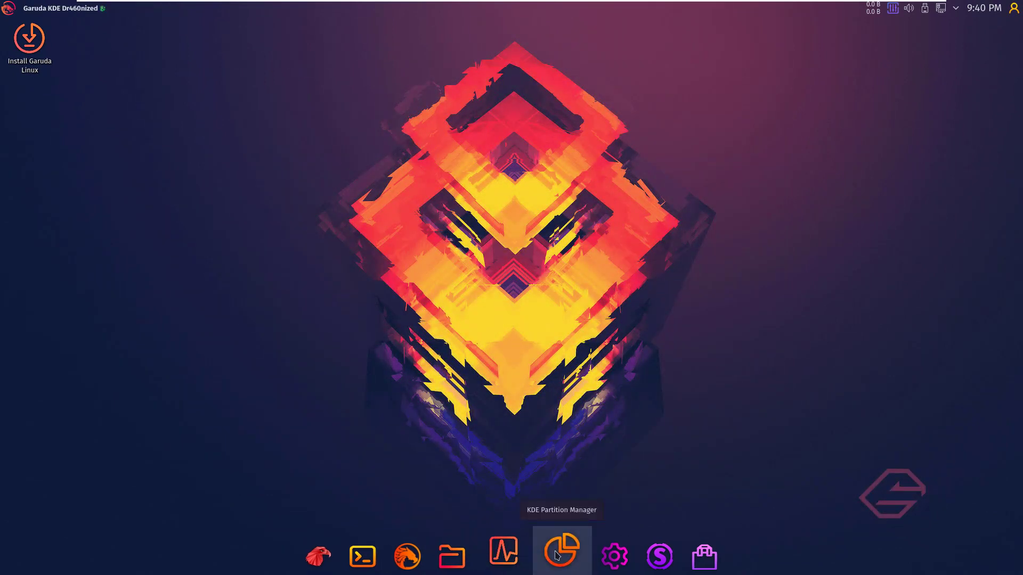
Open KDE Partition Manager, inspect the zram0 device, then close it
left_click(557, 555)
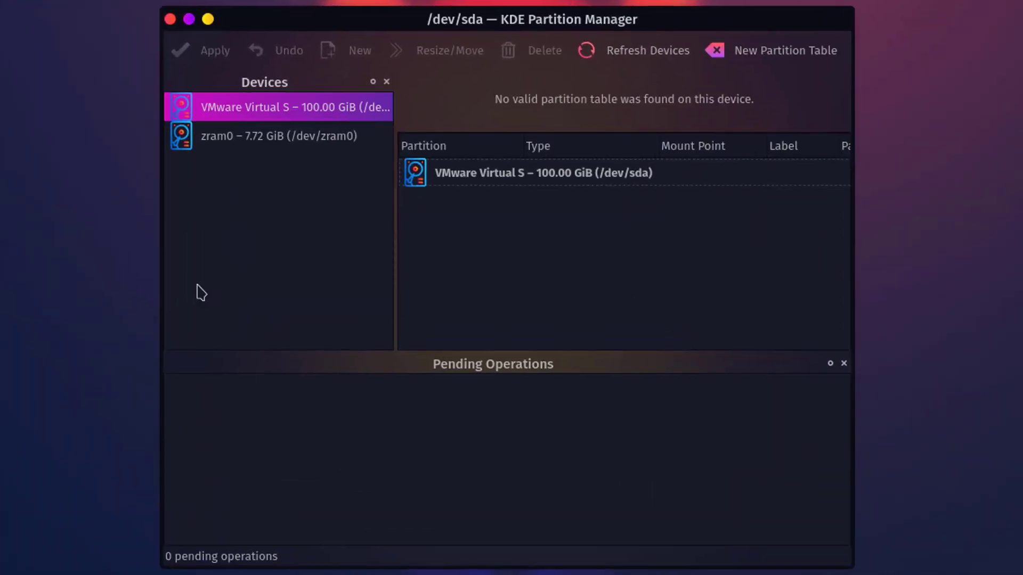
left_click(245, 142)
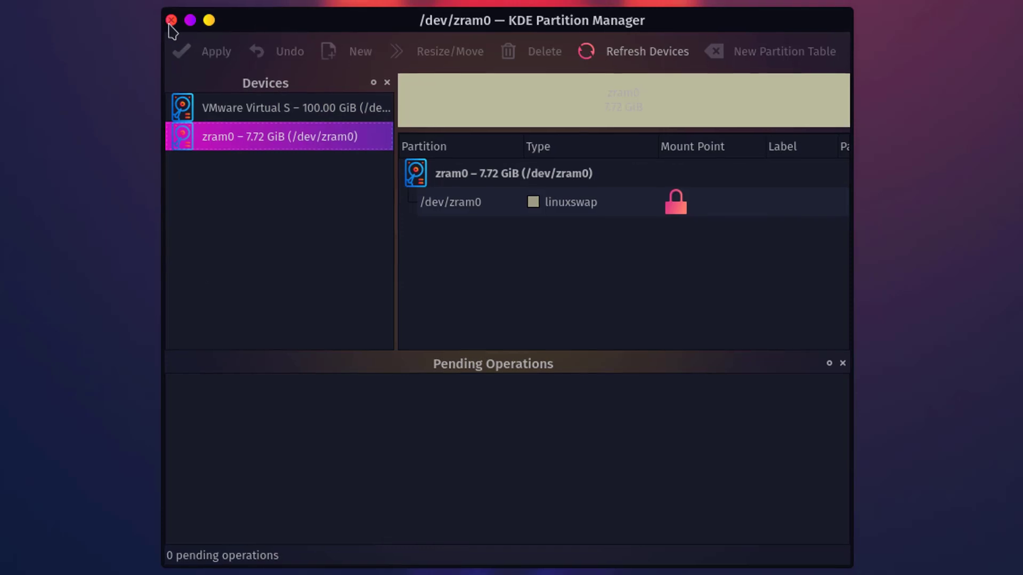
left_click(169, 24)
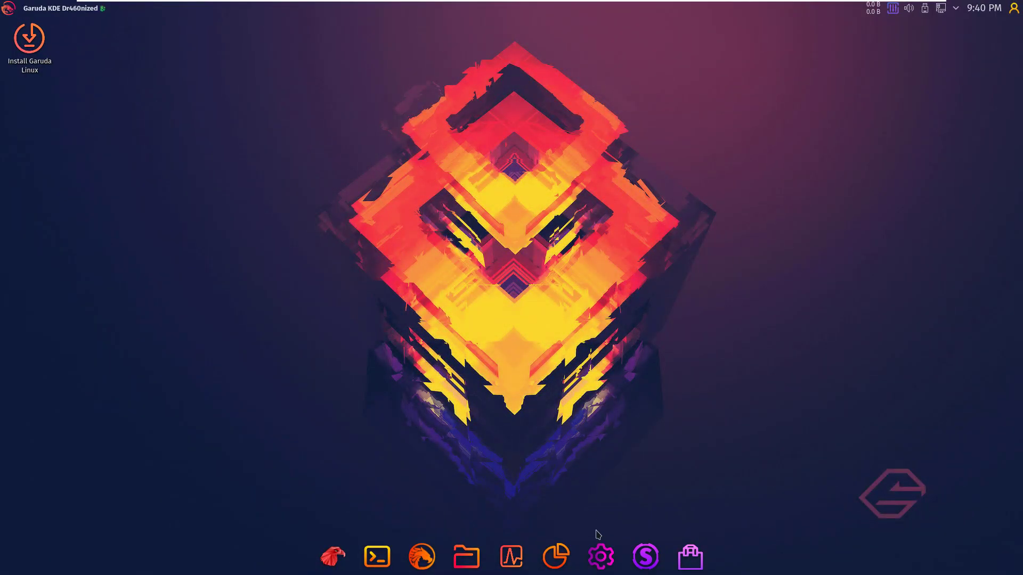
Pick the Dark theme in Quick Settings and open the desktop wallpaper settings
left_click(601, 549)
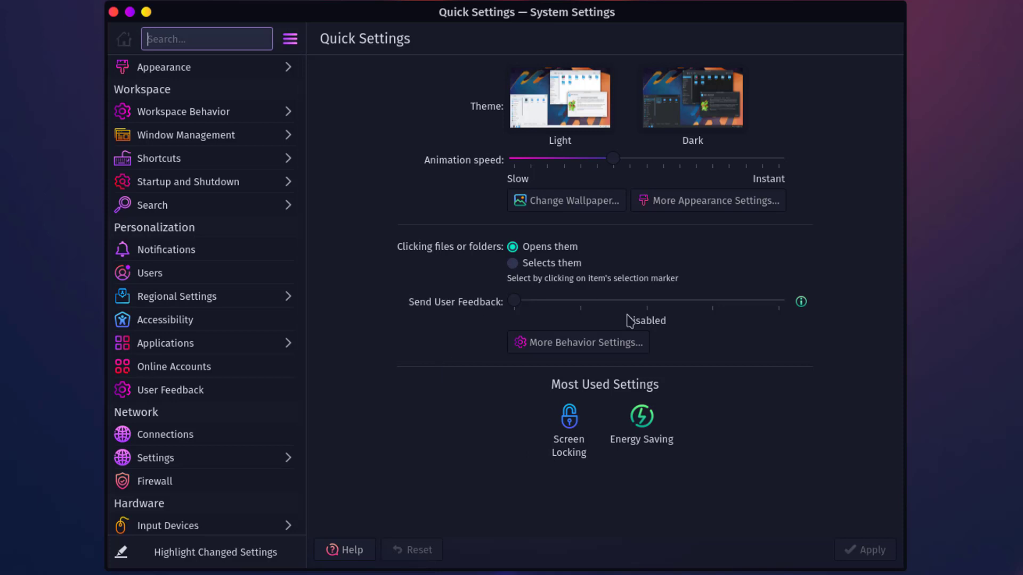
left_click(546, 126)
left_click(686, 113)
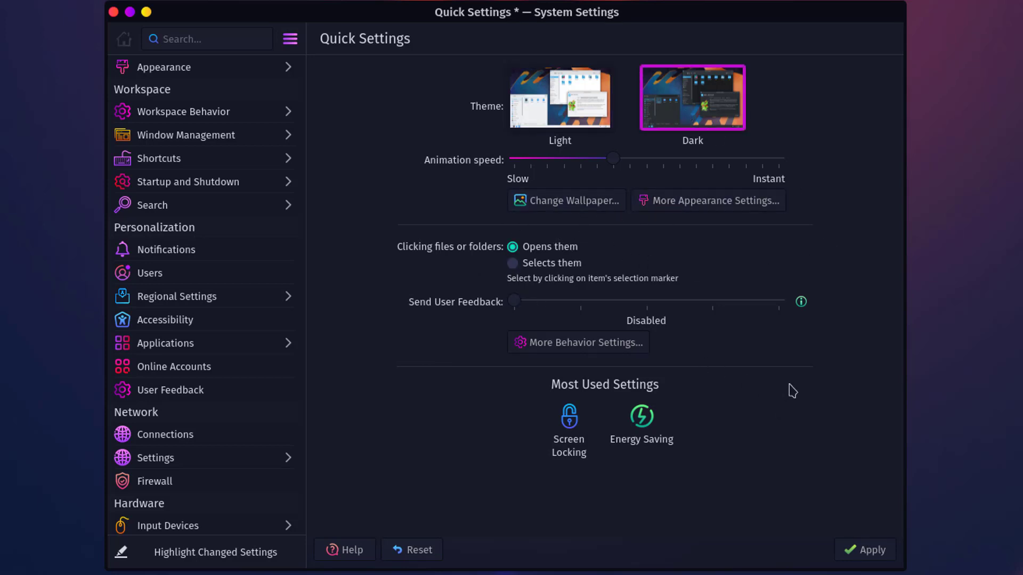
left_click(588, 209)
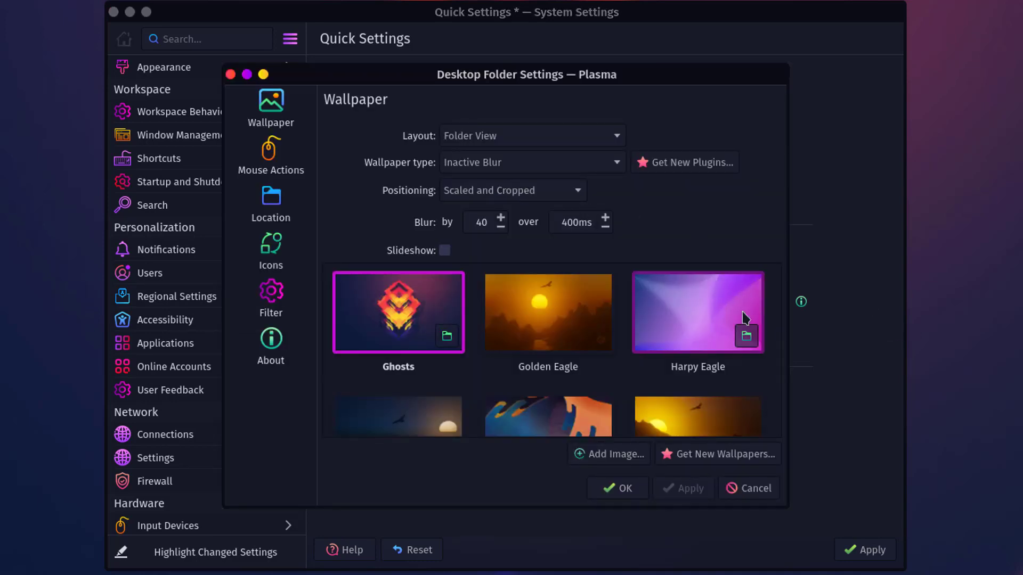
scroll(525, 418, "down", 1)
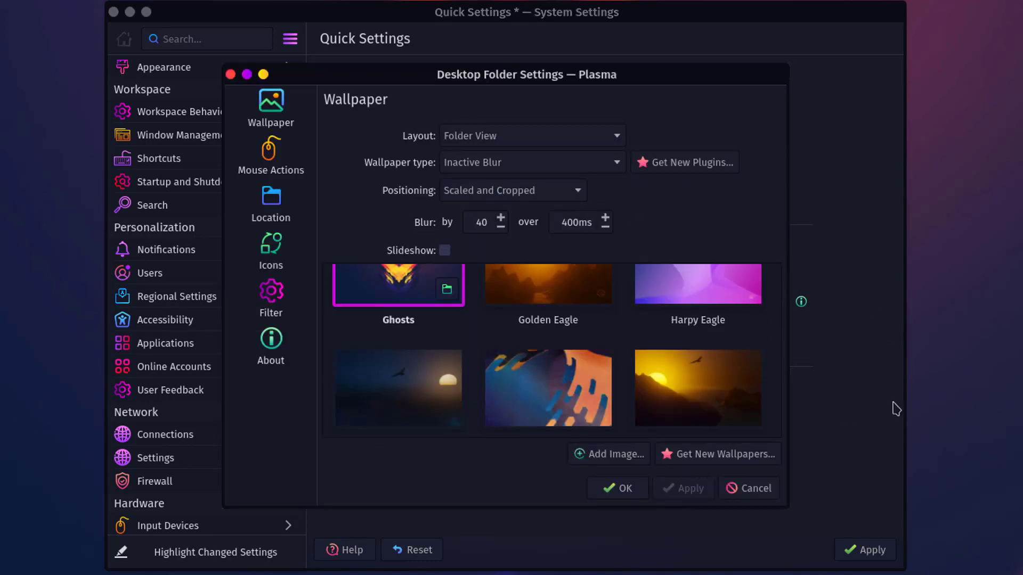
scroll(692, 407, "down", 2)
scroll(692, 406, "down", 2)
scroll(692, 406, "down", 2)
scroll(694, 405, "down", 2)
scroll(692, 403, "down", 2)
scroll(692, 404, "up", 2)
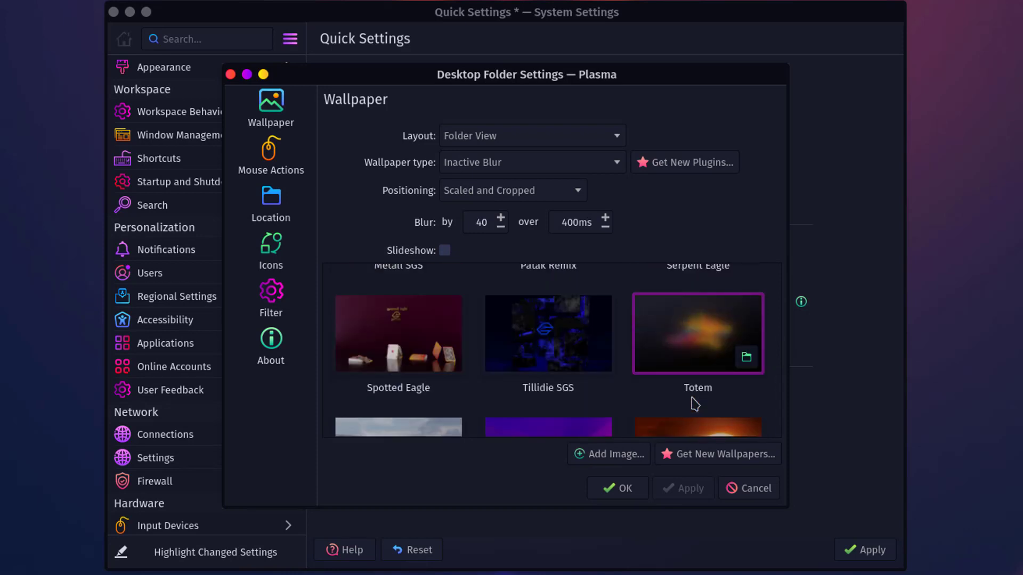
scroll(693, 404, "up", 2)
scroll(692, 402, "up", 3)
scroll(687, 399, "up", 3)
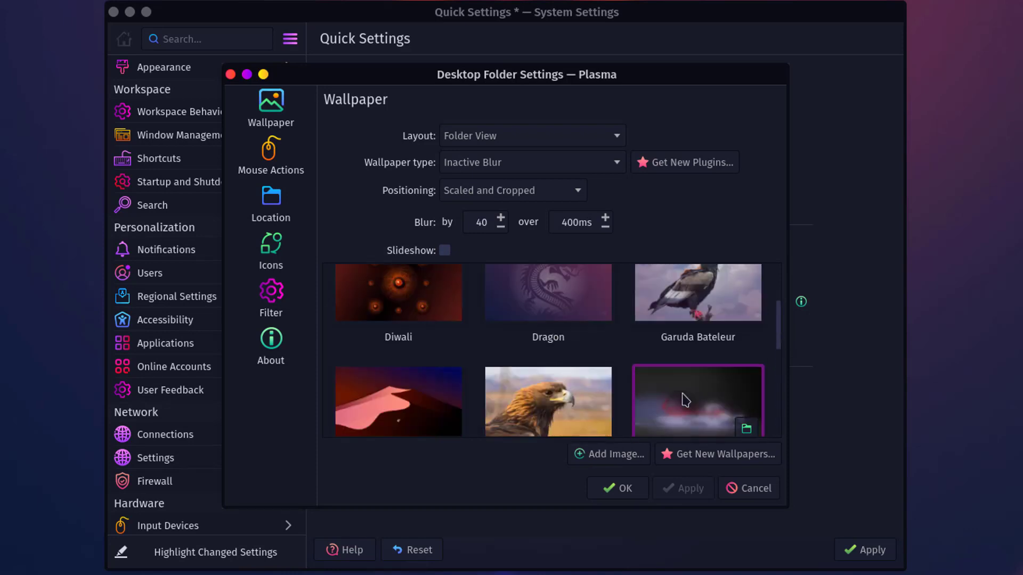
Browse the Mouse Actions, Location, Icons, Filter and About pages, then close the dialog
left_click(272, 163)
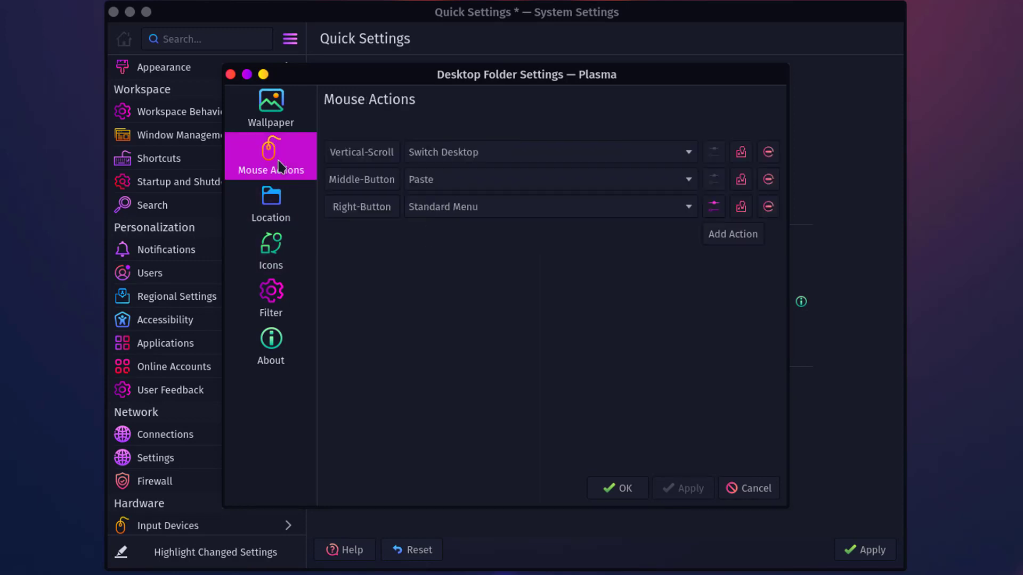
left_click(281, 221)
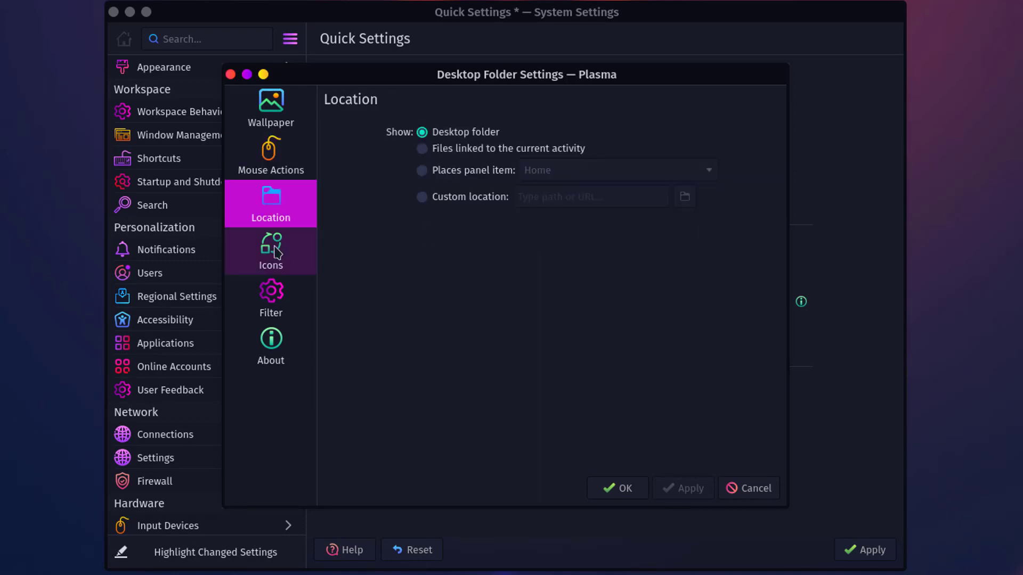
left_click(274, 250)
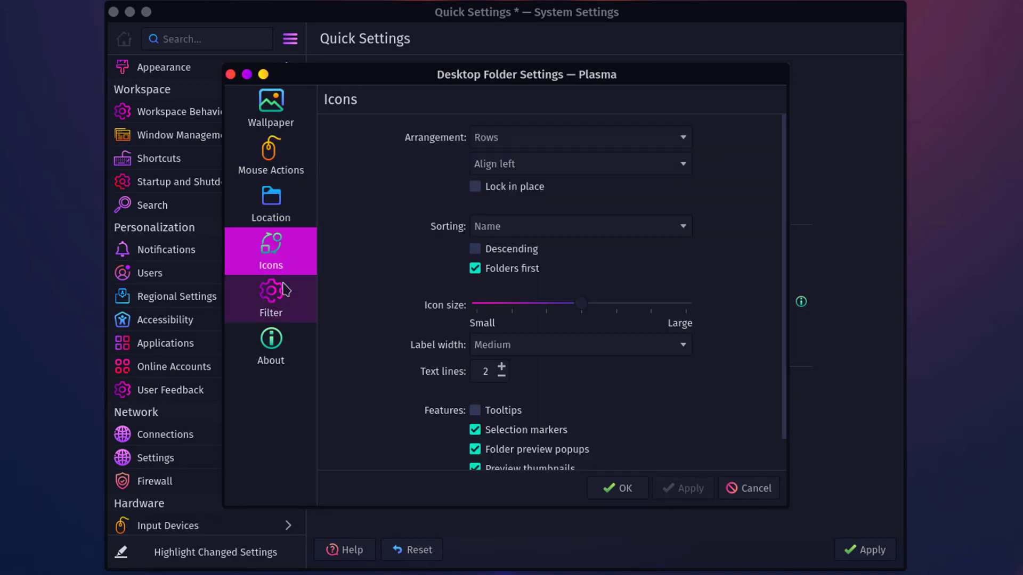
left_click(285, 315)
left_click(293, 364)
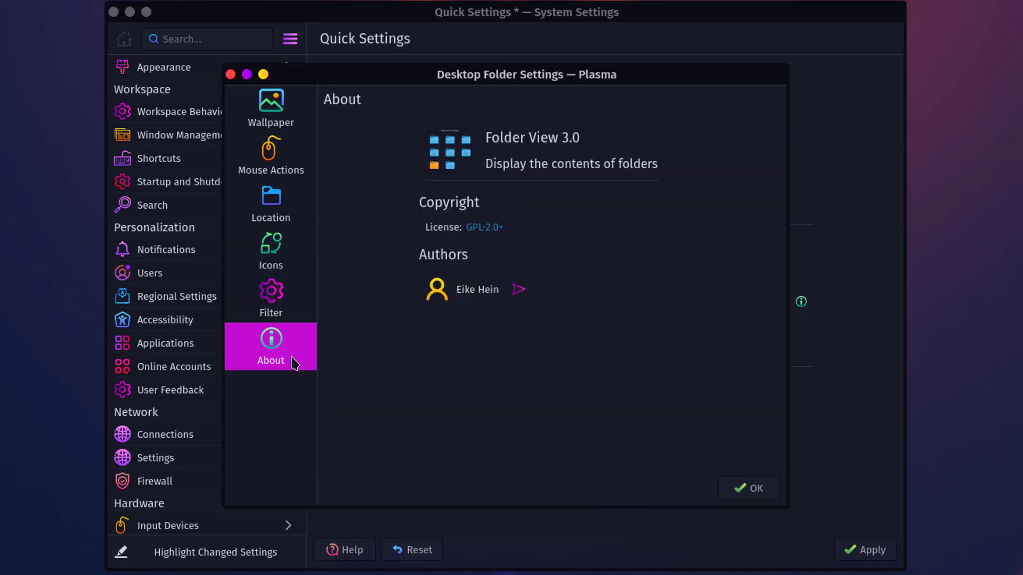
left_click(231, 74)
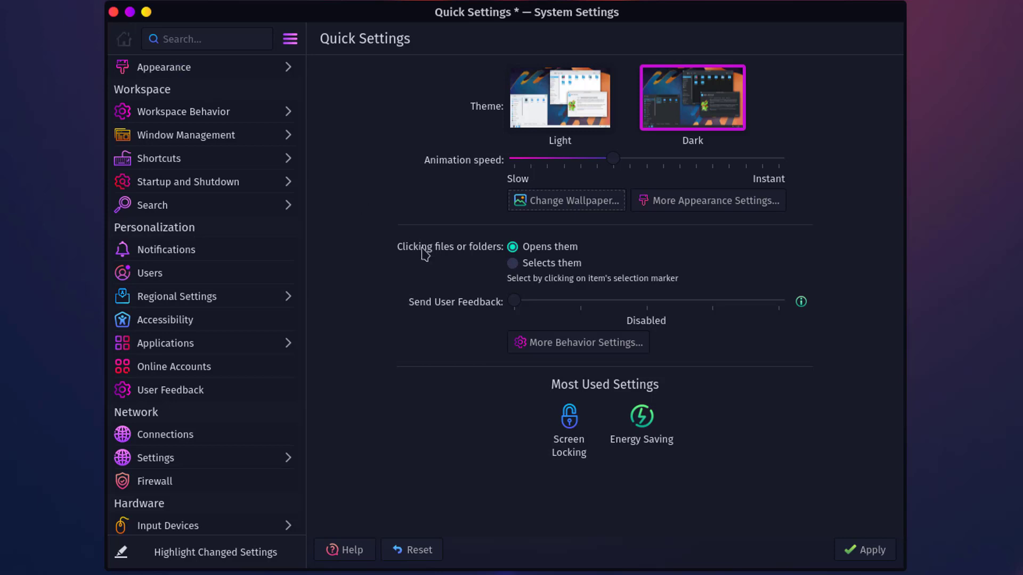
Try switching to Shortcuts and then Connections, dismissing the apply-or-discard prompt
left_click(178, 163)
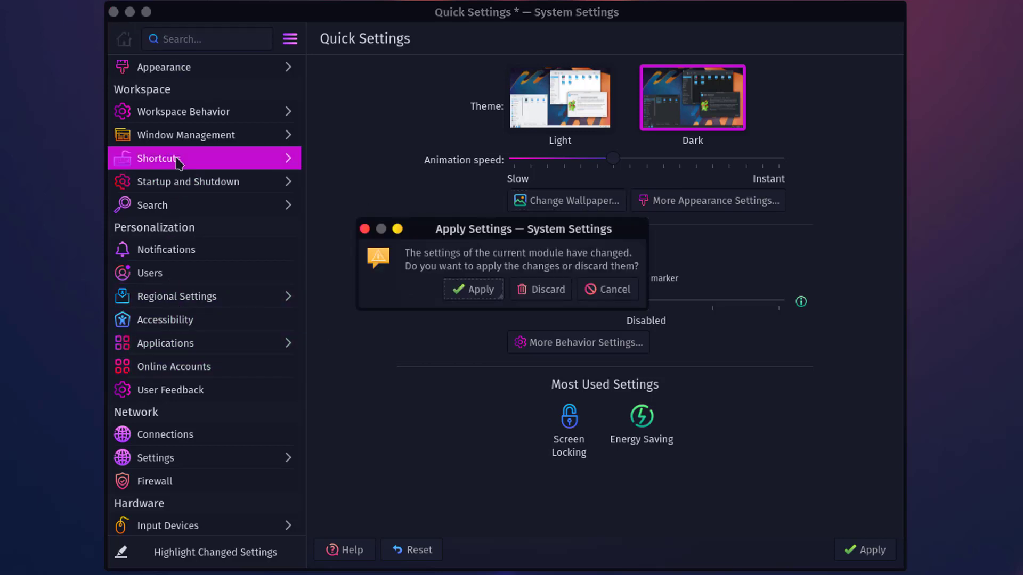
left_click(615, 292)
left_click(209, 440)
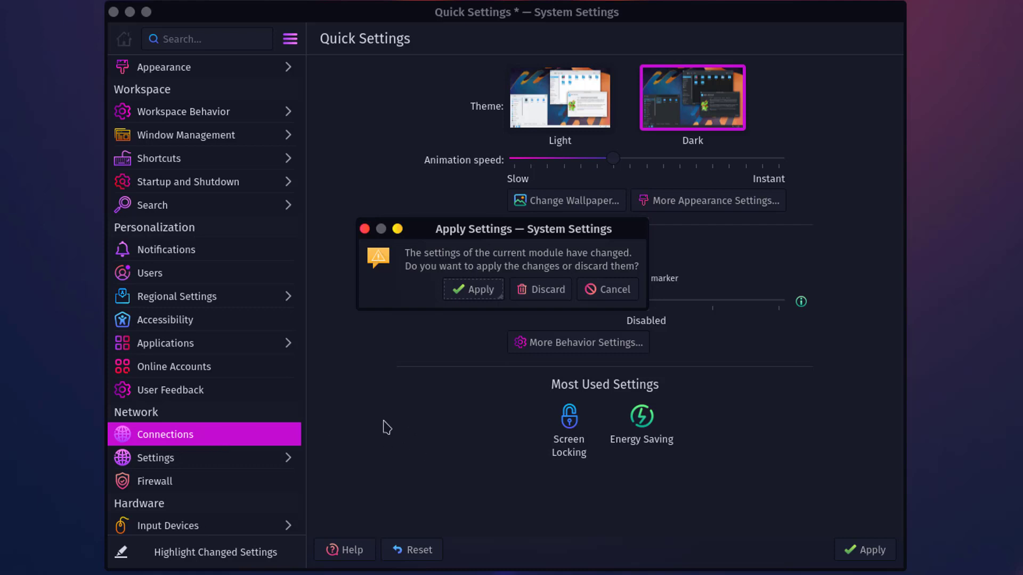
Cancel the prompt, try About this System, then close System Settings discarding the changes
left_click(612, 290)
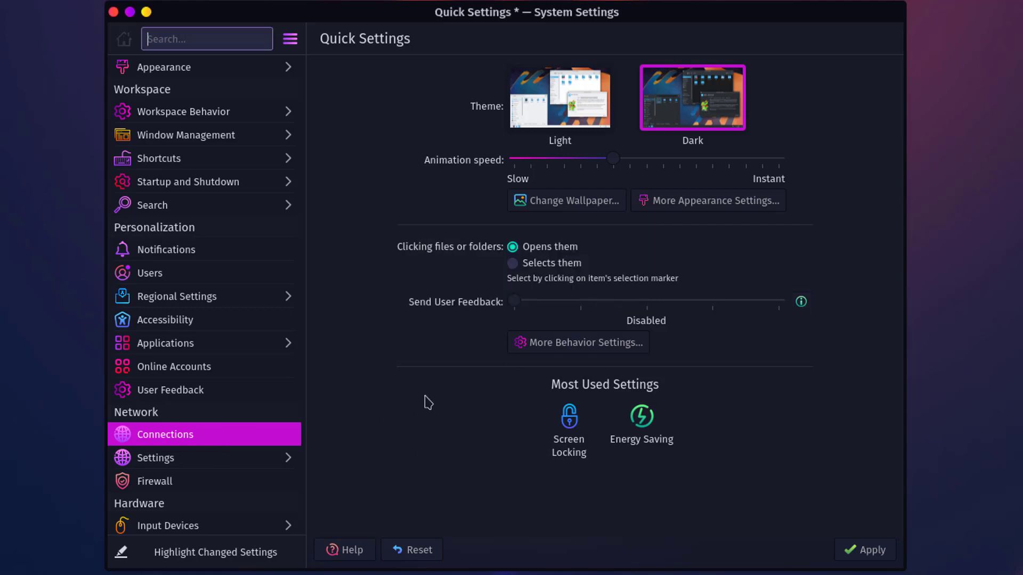
scroll(241, 401, "down", 5)
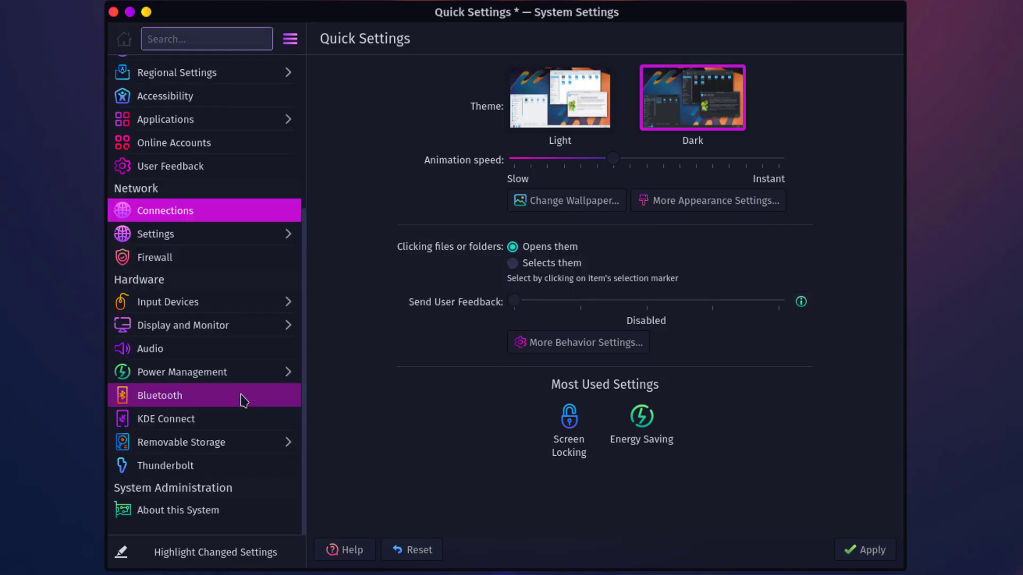
left_click(206, 519)
left_click(608, 291)
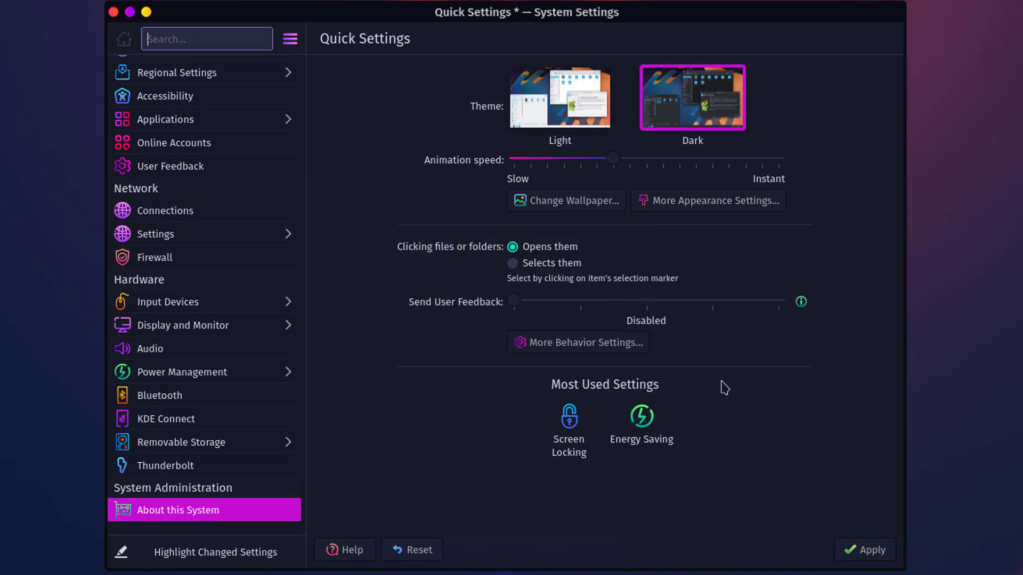
left_click(115, 13)
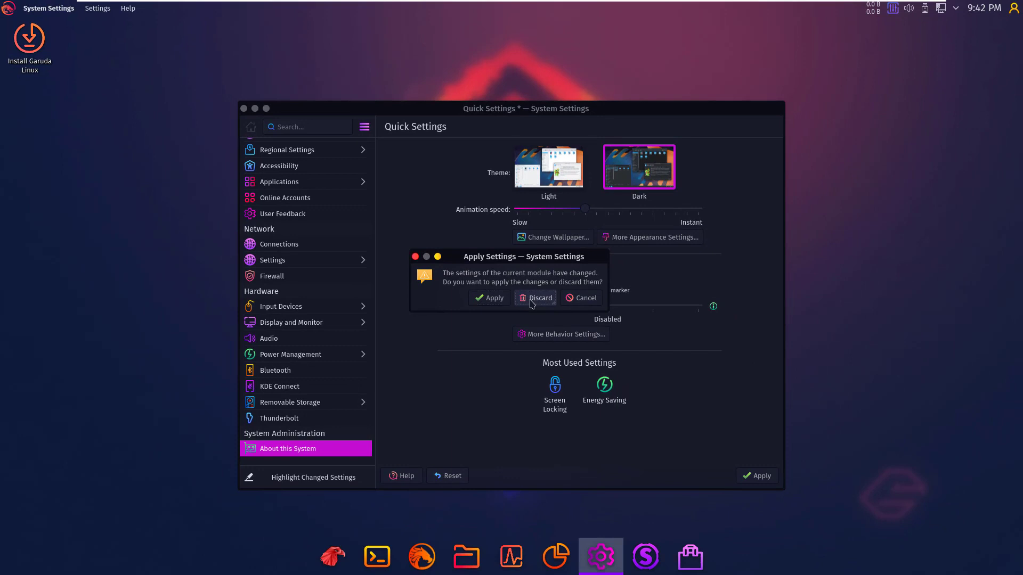
left_click(531, 300)
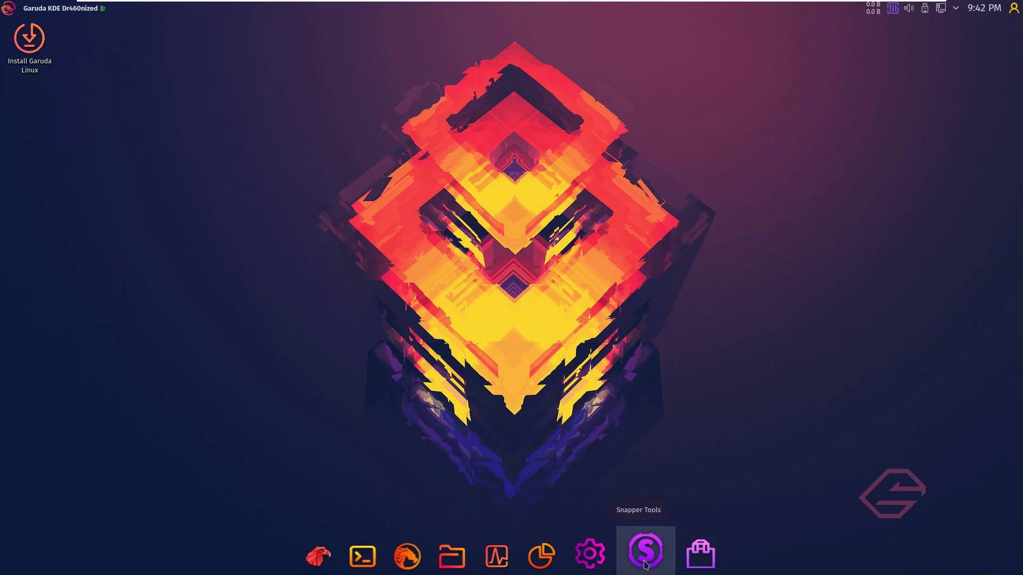
left_click(640, 556)
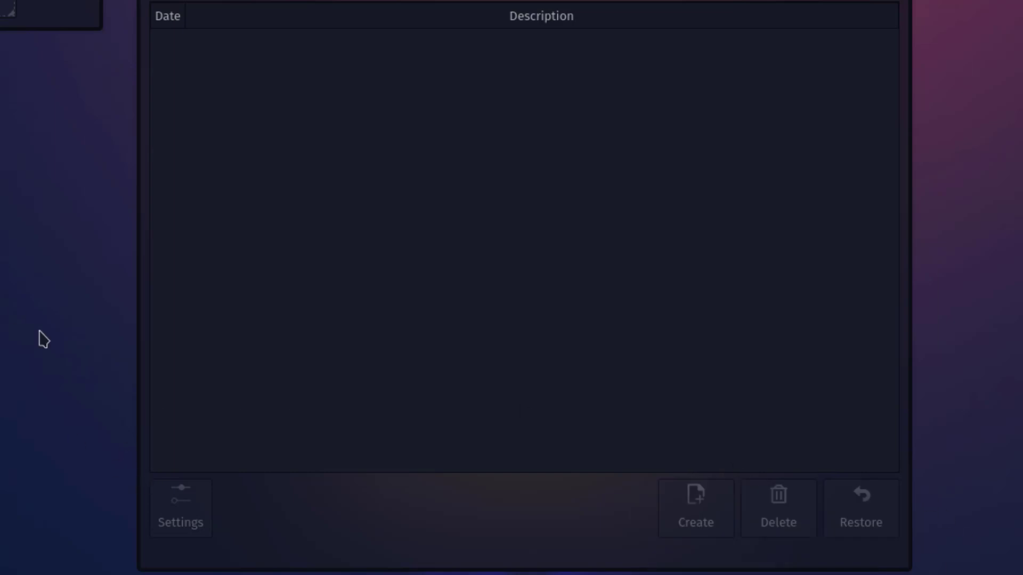
left_click(151, 105)
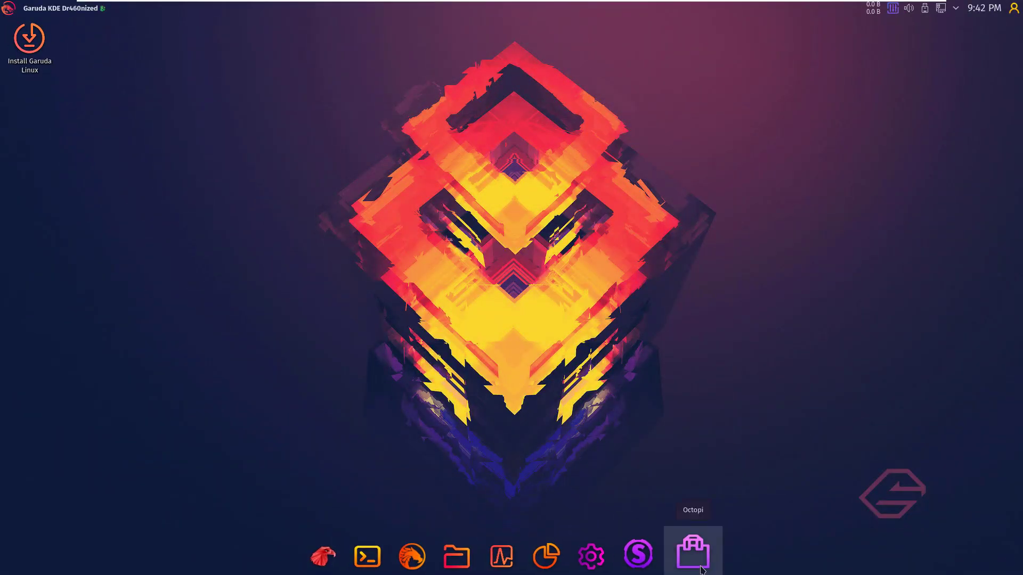
left_click(693, 555)
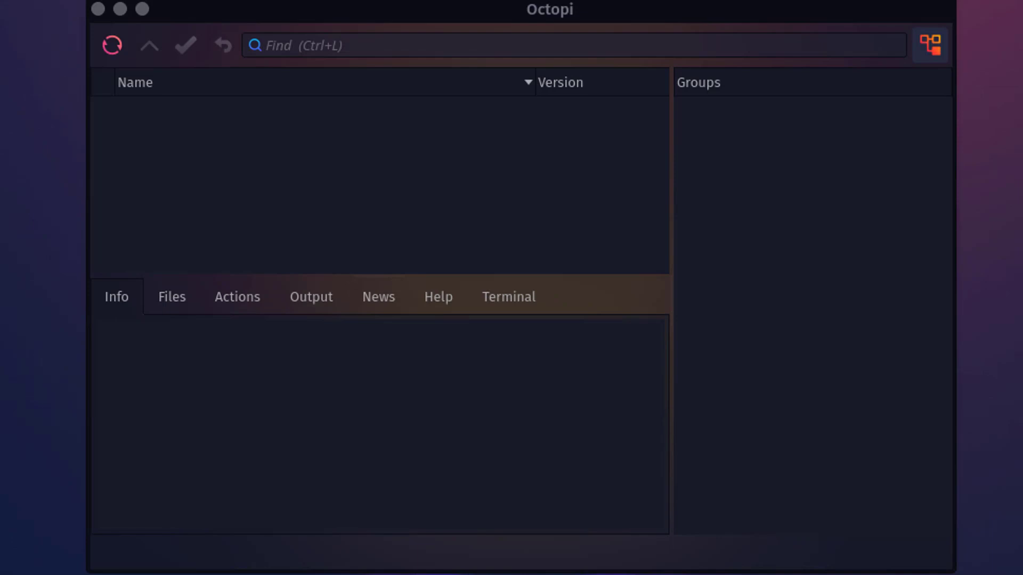
left_click(97, 8)
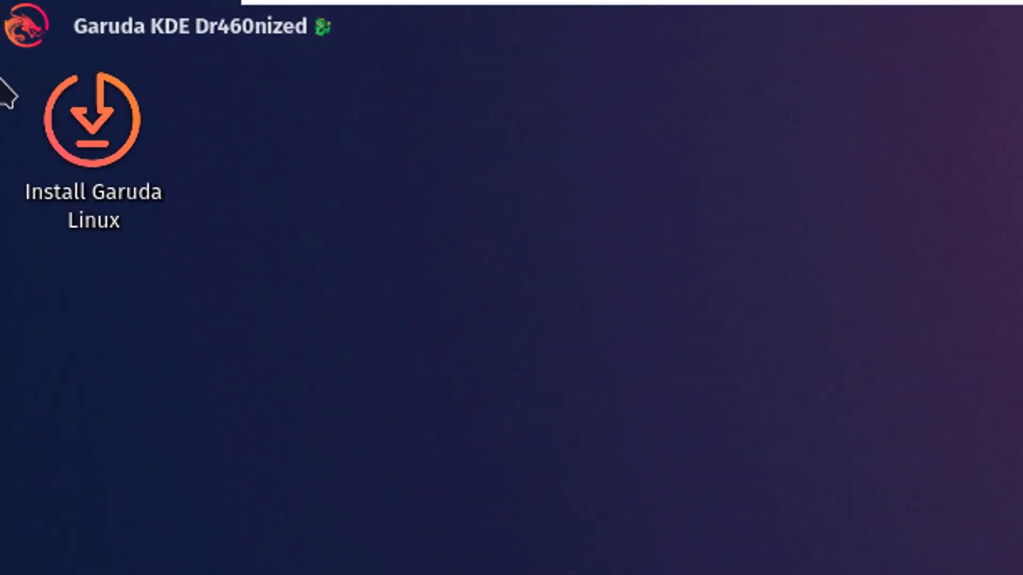
left_click(35, 58)
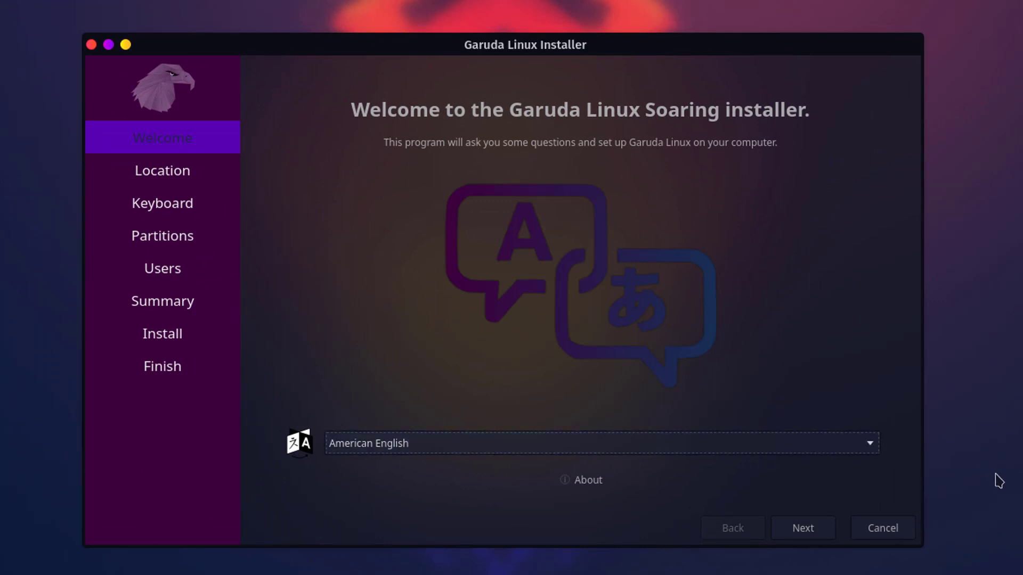
left_click(870, 444)
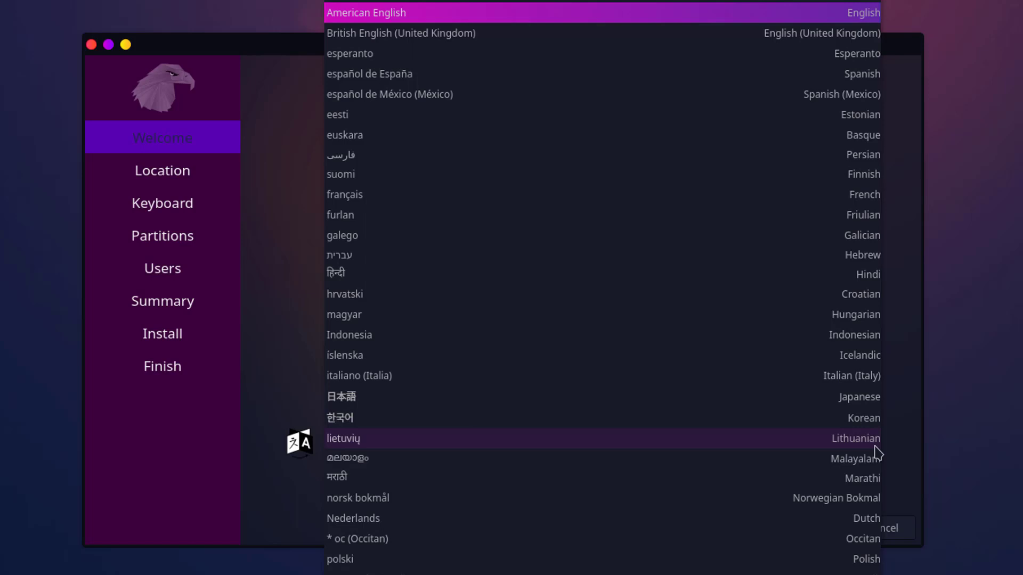
left_click(877, 452)
scroll(871, 426, "up", 3)
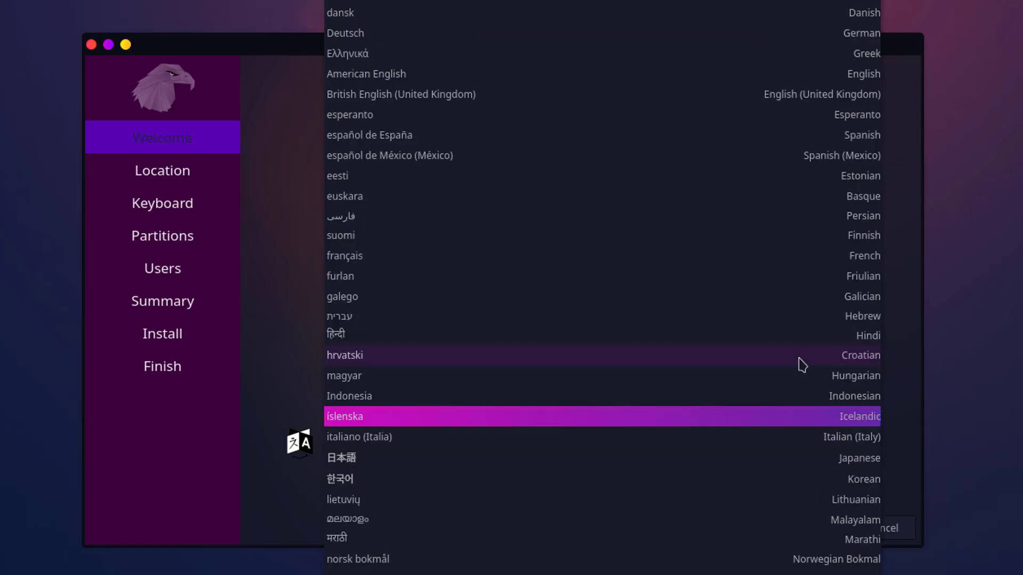
key("Down")
key("Up")
key("Up")
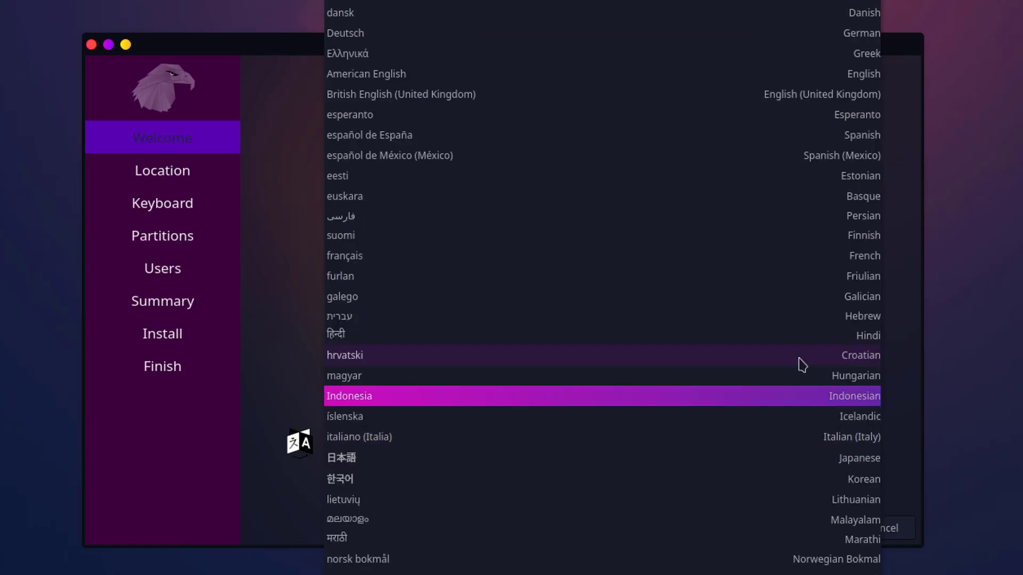
key("Down")
key("Down")
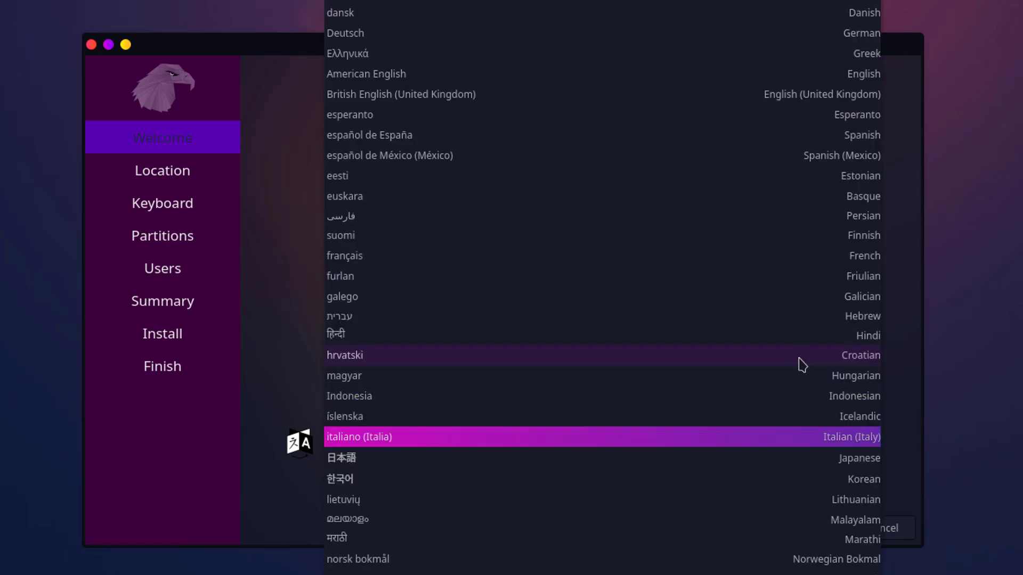
left_click(3, 439)
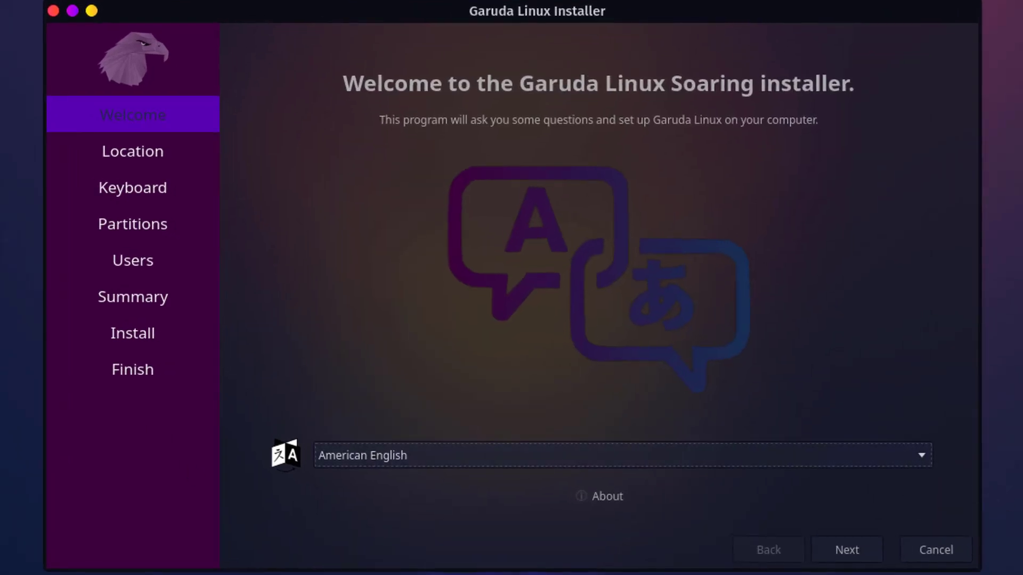
Accept the Kolkata location and English (US) keyboard, advancing from Welcome to Partitions
left_click(865, 554)
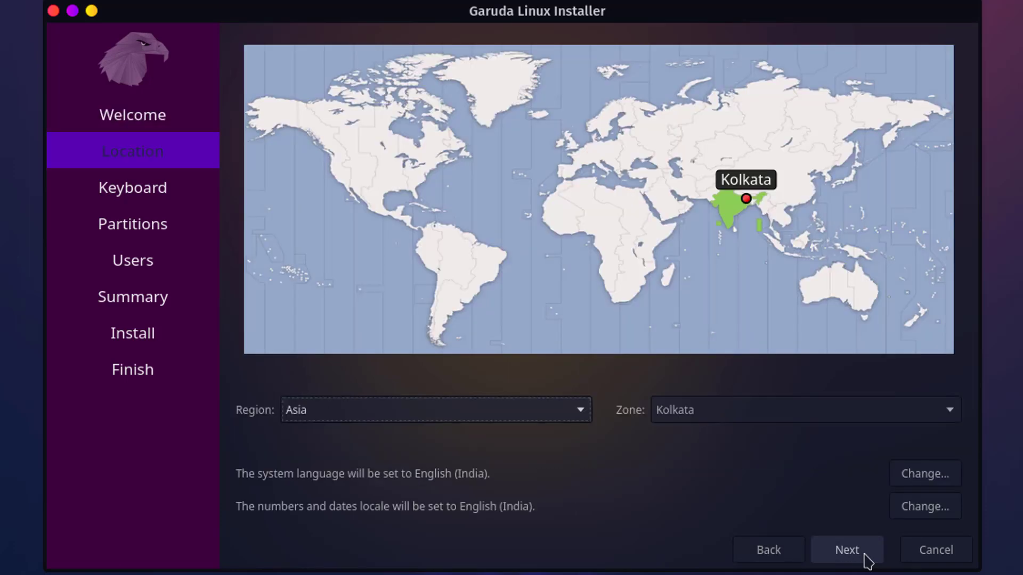
left_click(865, 554)
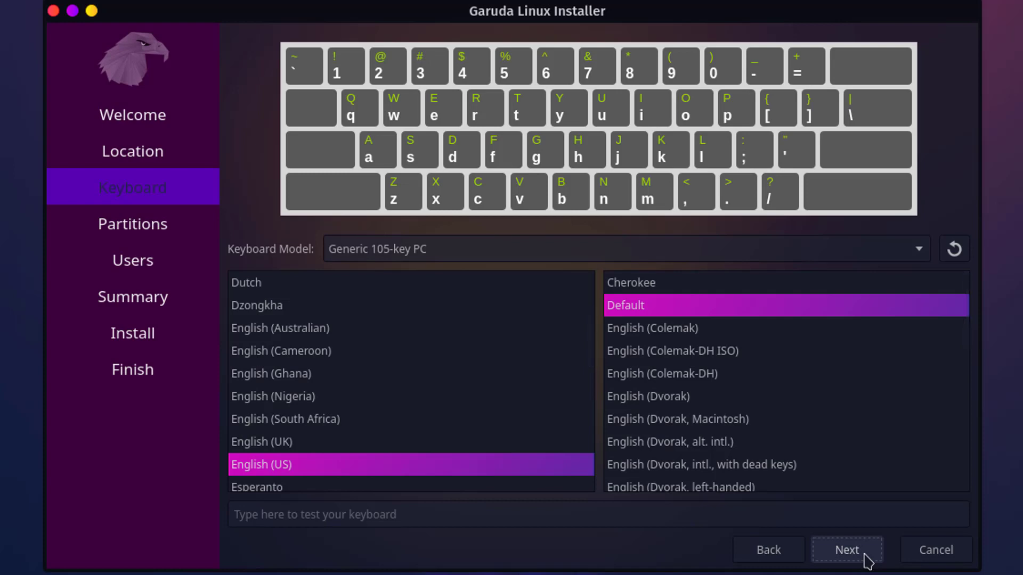
left_click(864, 557)
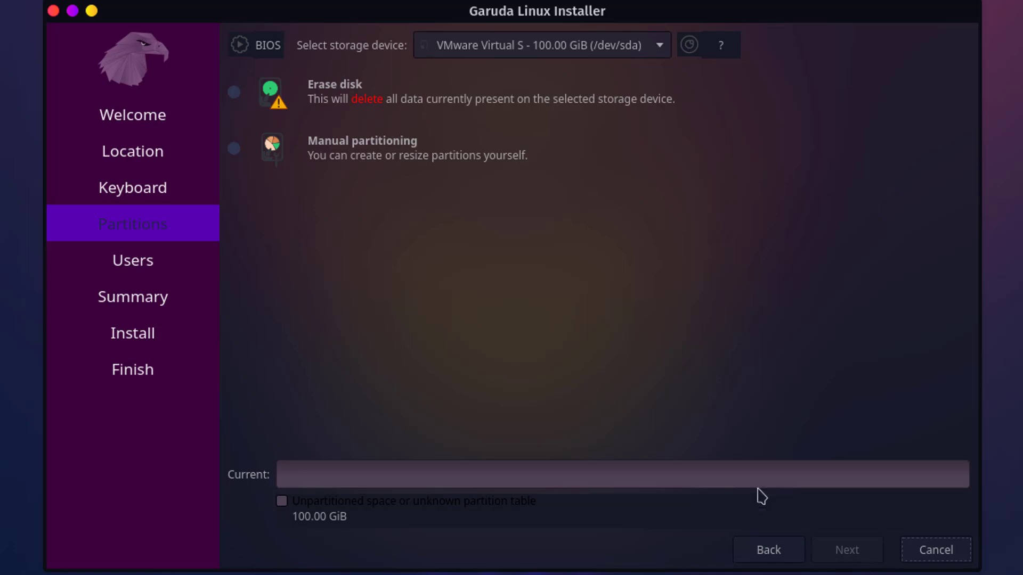
Choose to erase the entire 100 GiB disk with a Swap (with Hibernate) partition
left_click(233, 95)
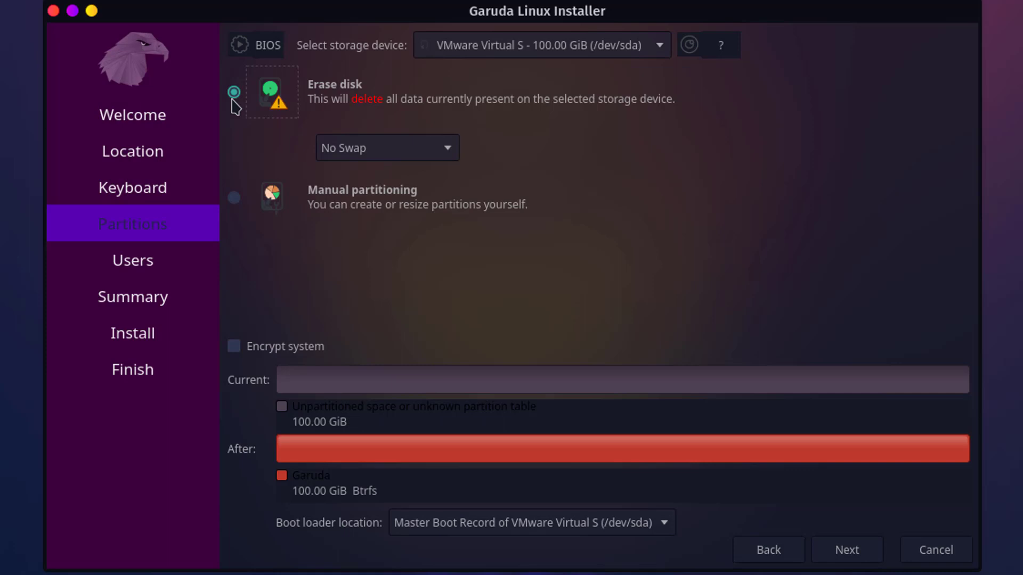
left_click(447, 155)
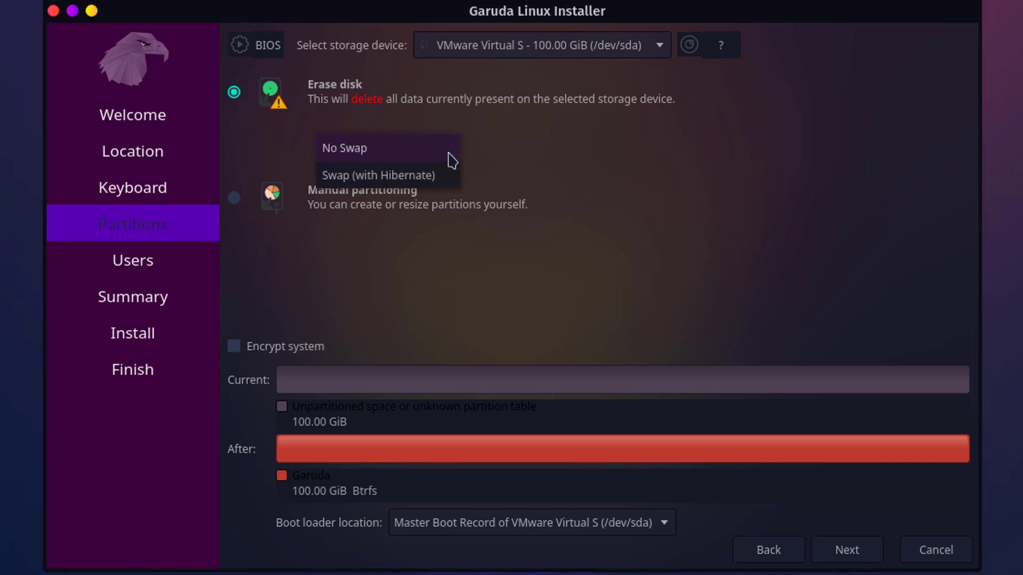
left_click(428, 174)
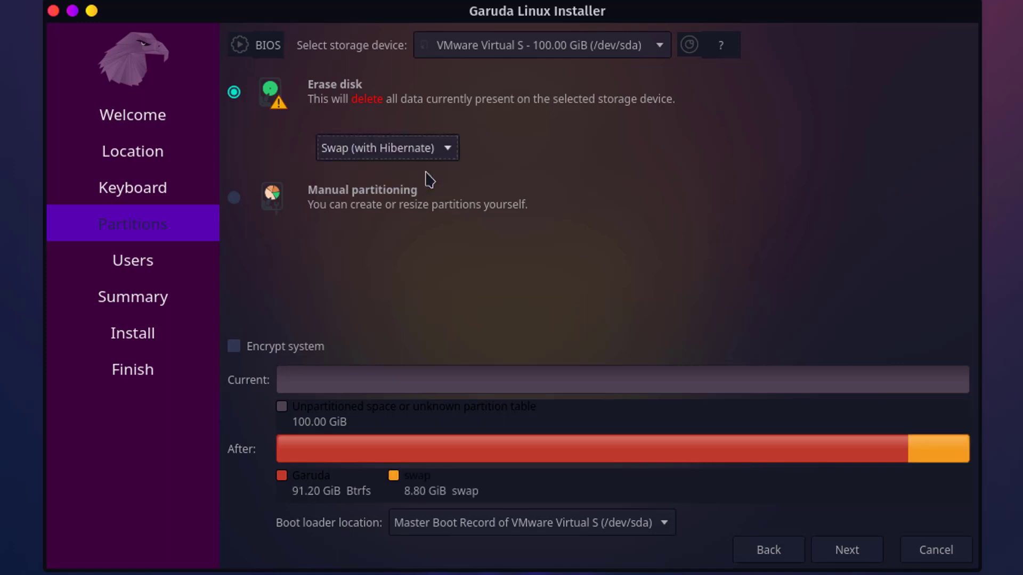
left_click(443, 152)
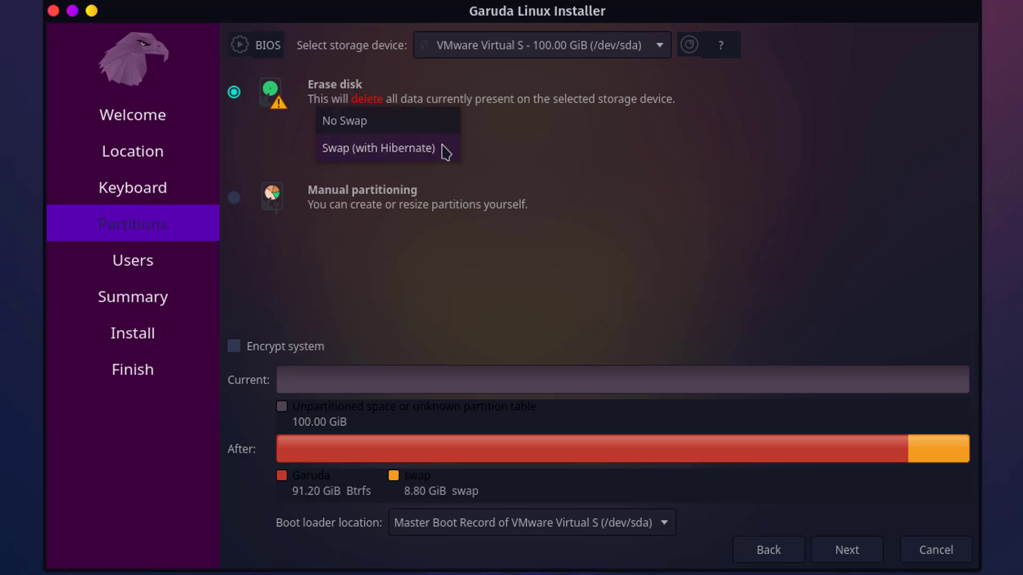
left_click(427, 121)
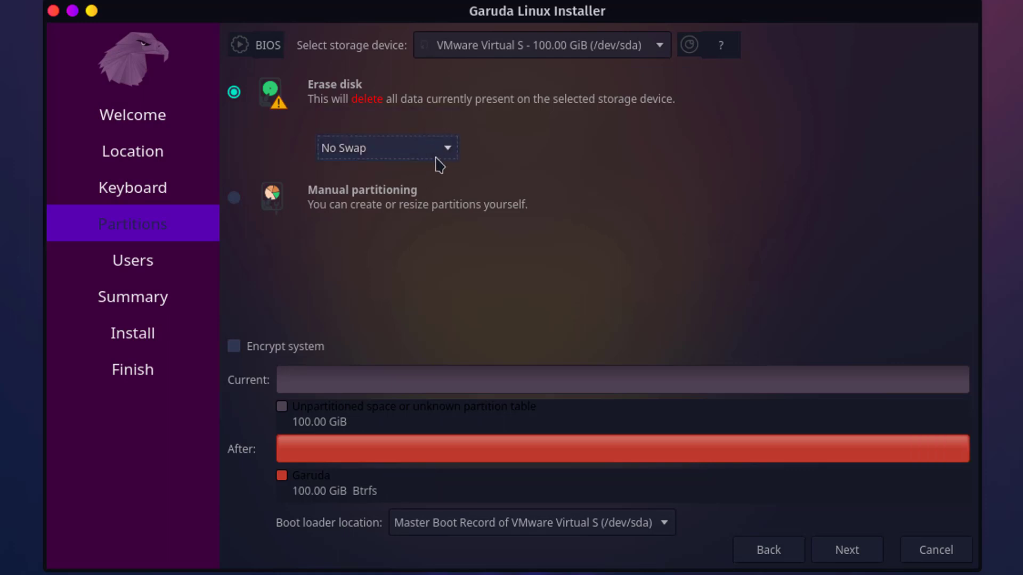
left_click(440, 149)
left_click(440, 176)
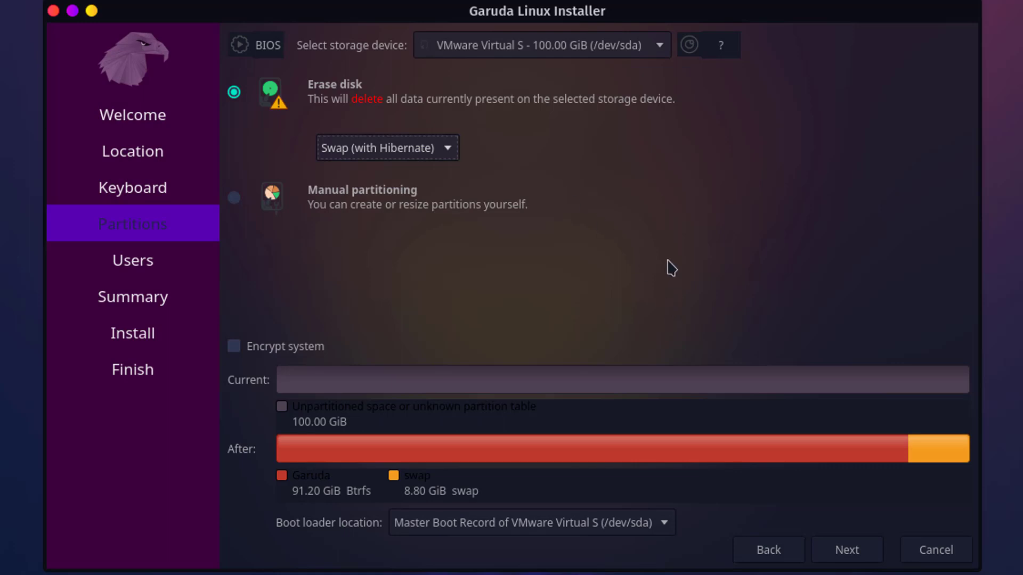
Check the storage device list and keep the boot loader on the master boot record
left_click(658, 49)
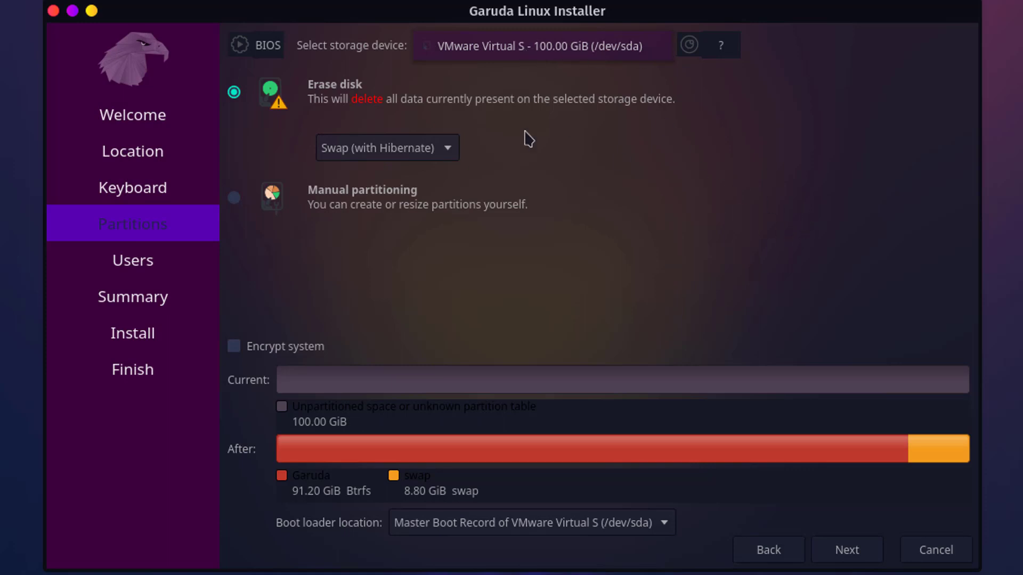
left_click(245, 52)
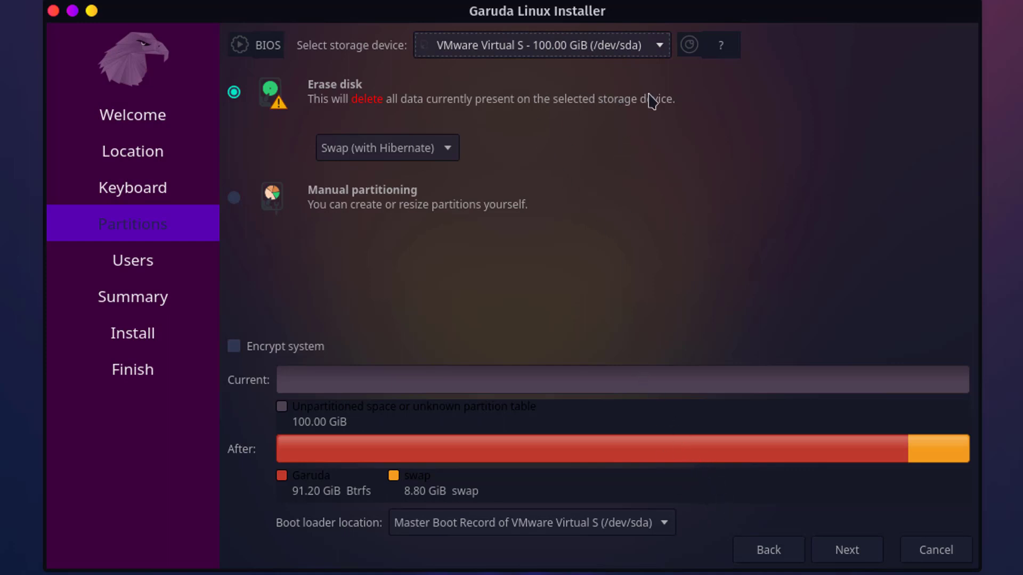
left_click(659, 48)
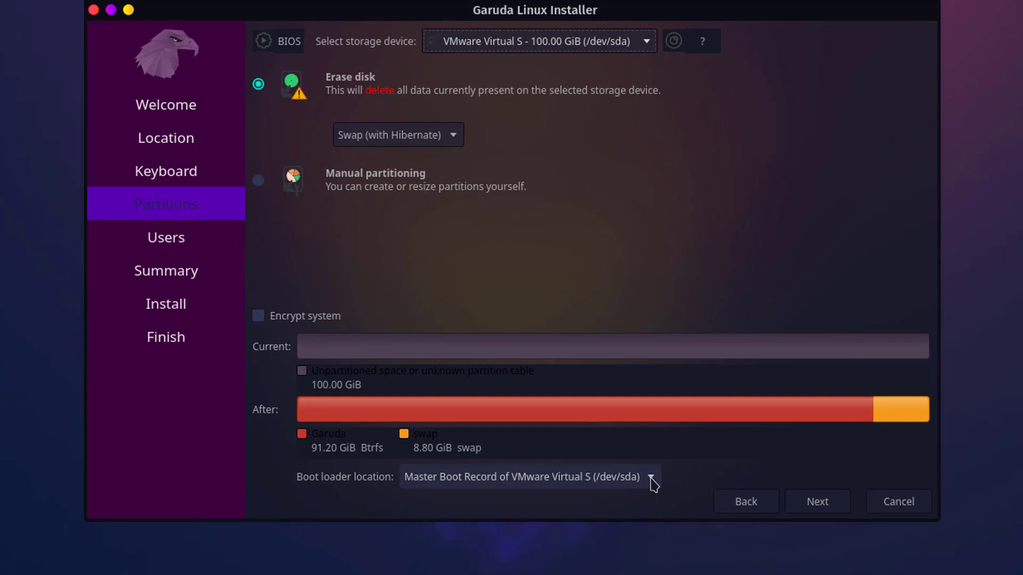
left_click(620, 484)
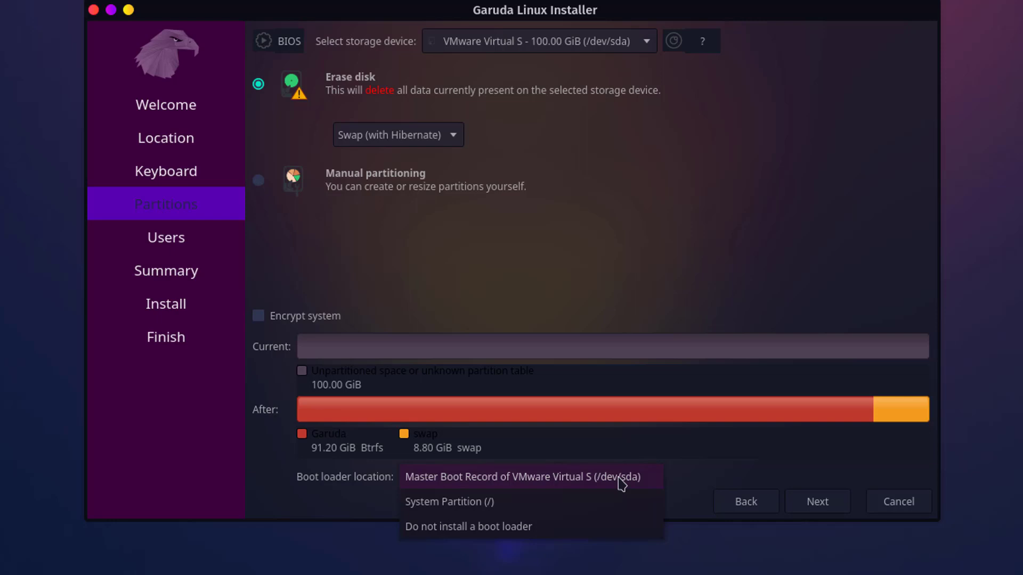
left_click(620, 481)
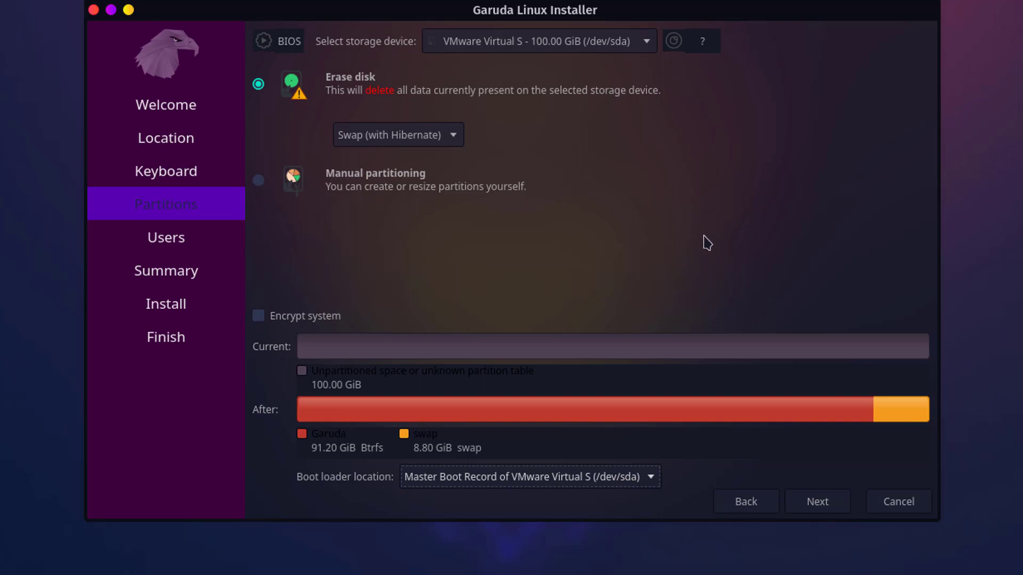
left_click(819, 507)
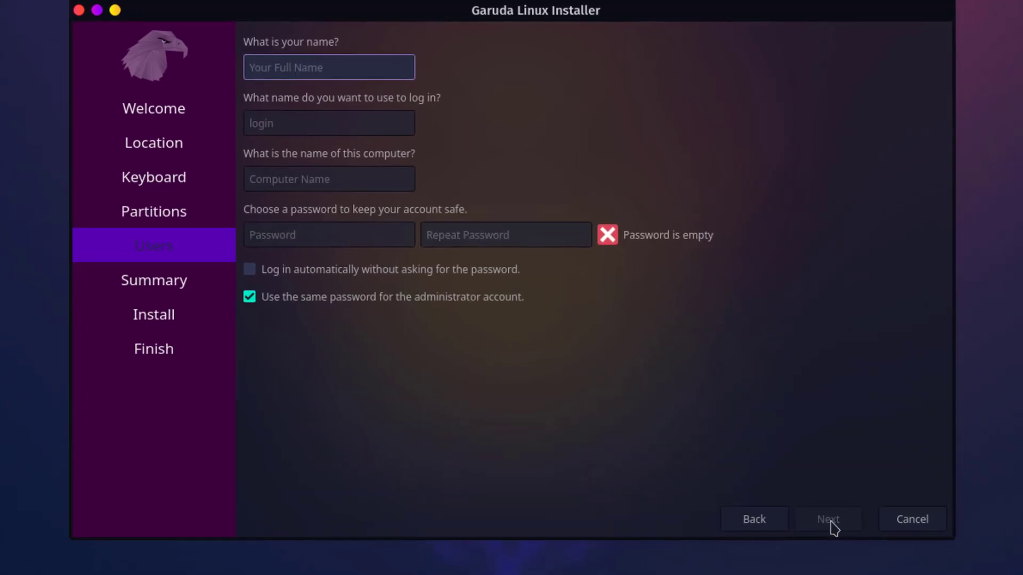
type("A")
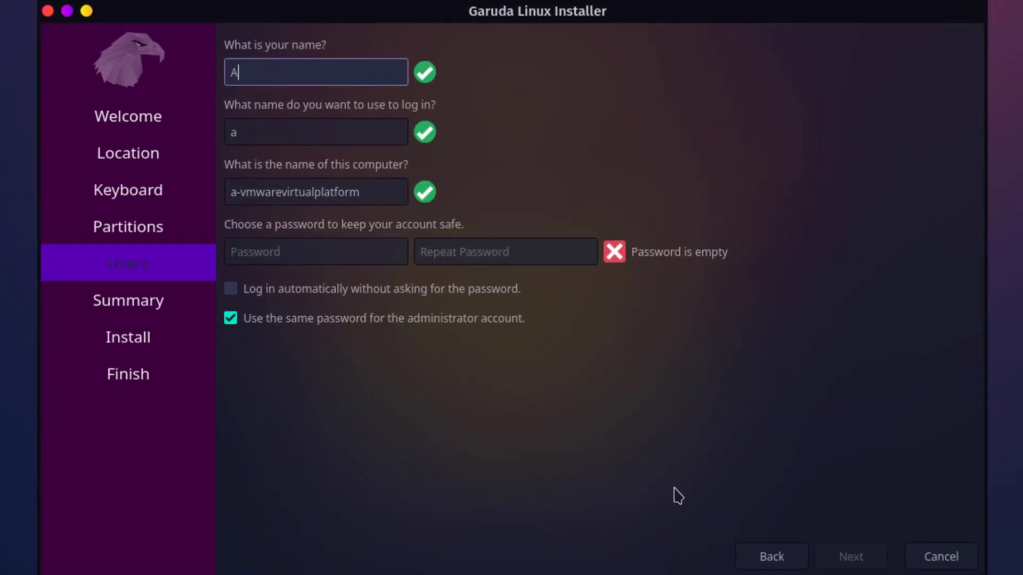
type("viik")
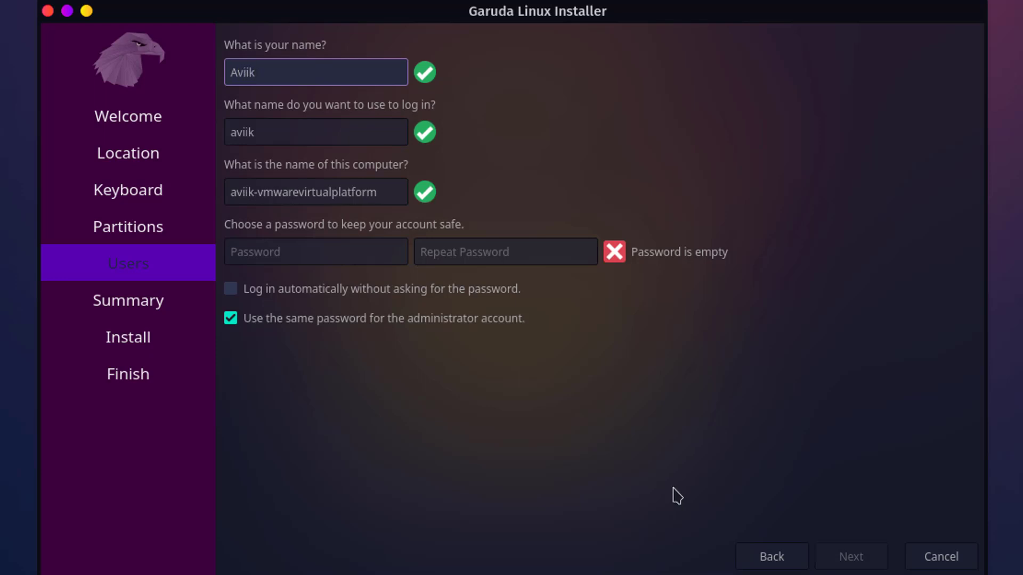
left_click_drag(399, 198, 212, 202)
type("Krishnaviik")
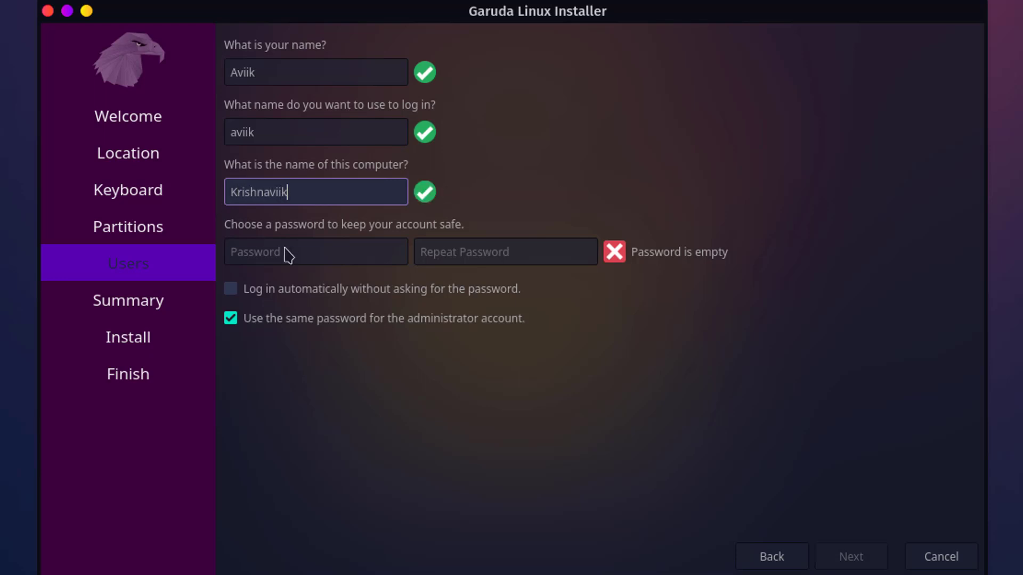
left_click(299, 264)
key("Tab")
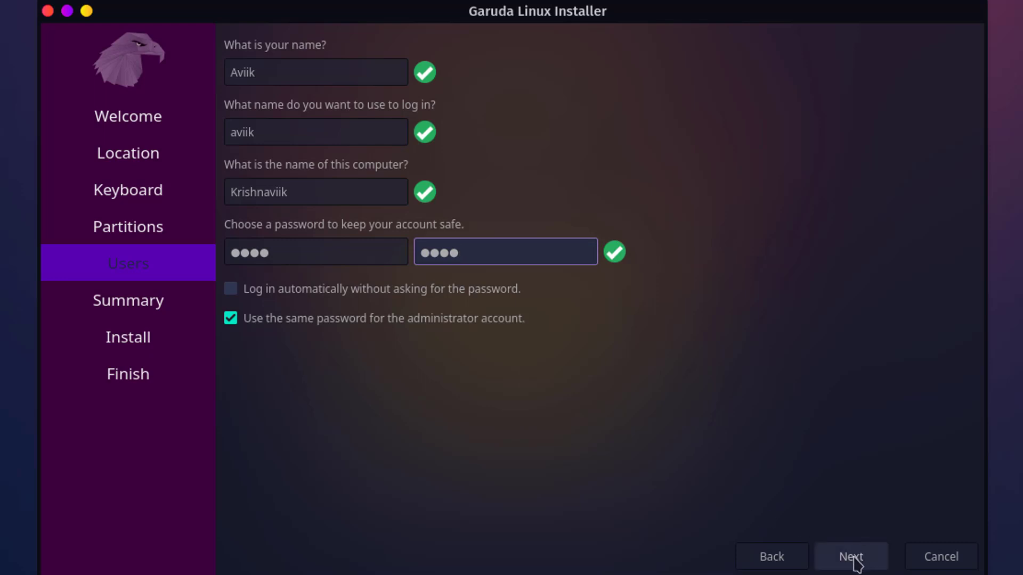
left_click(851, 557)
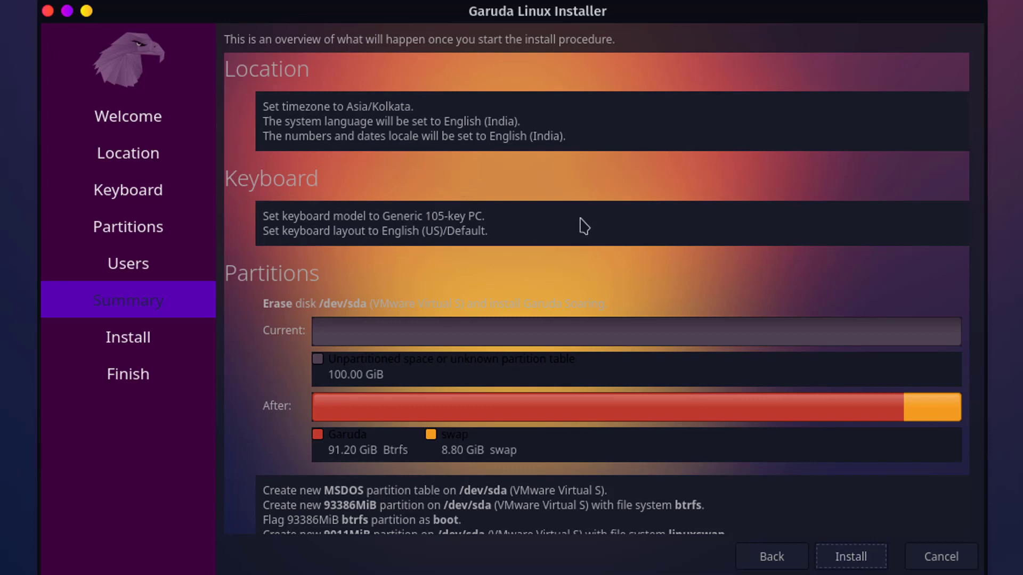
mouse_move(973, 468)
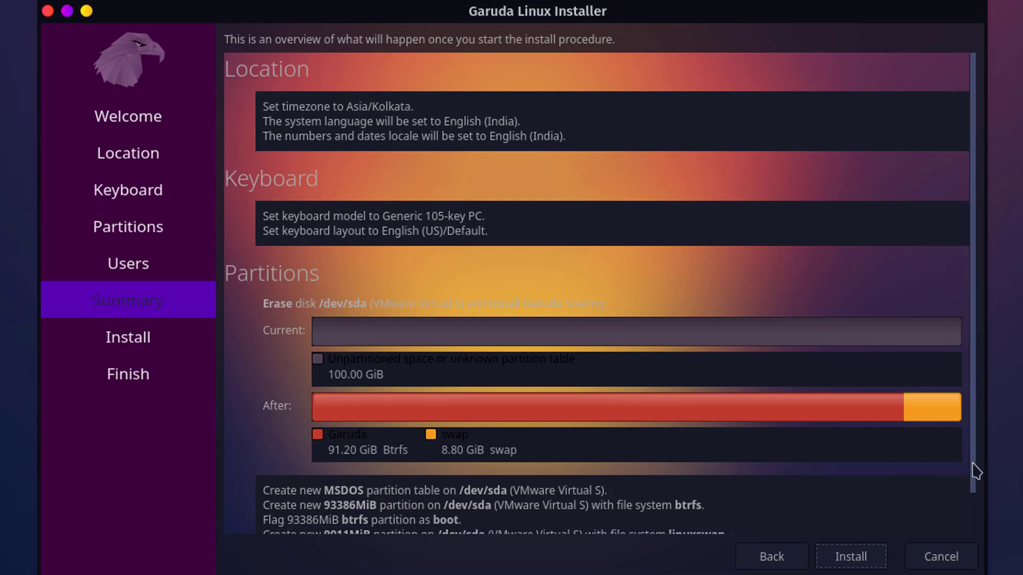
scroll(974, 471, "down", 1)
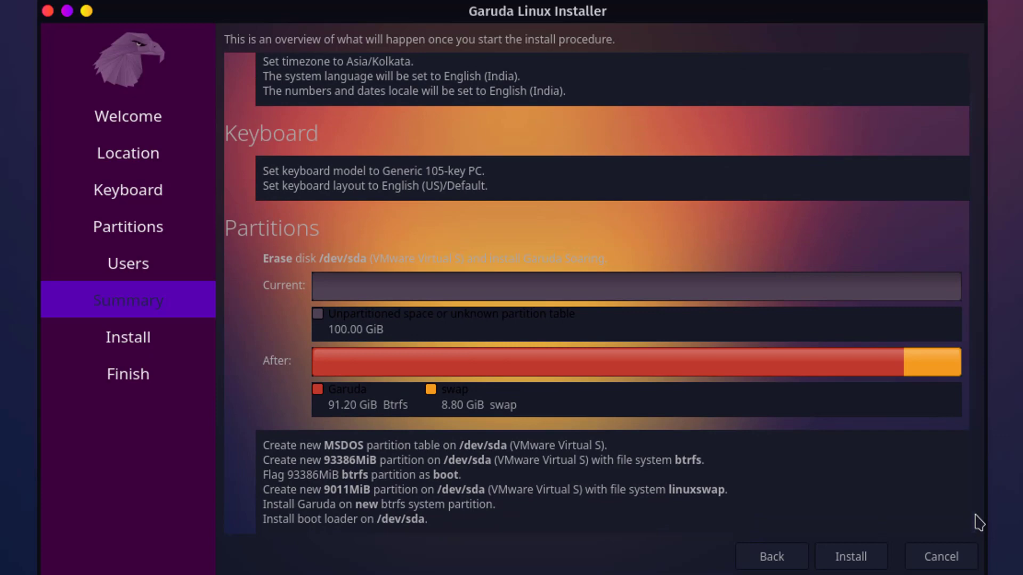
Start the Garuda installation, confirming the irreversible disk changes with Install now
left_click(864, 565)
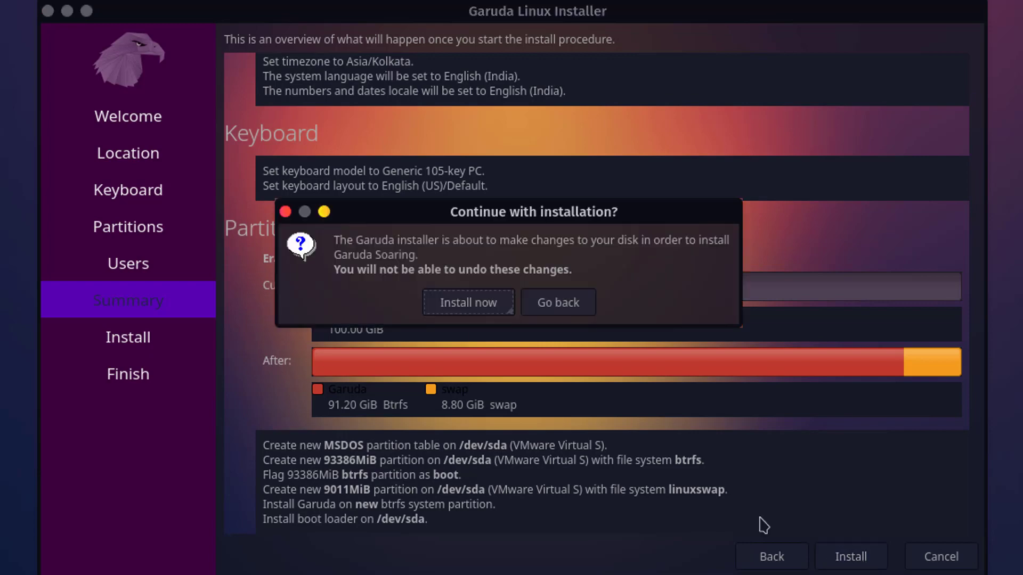
left_click(484, 308)
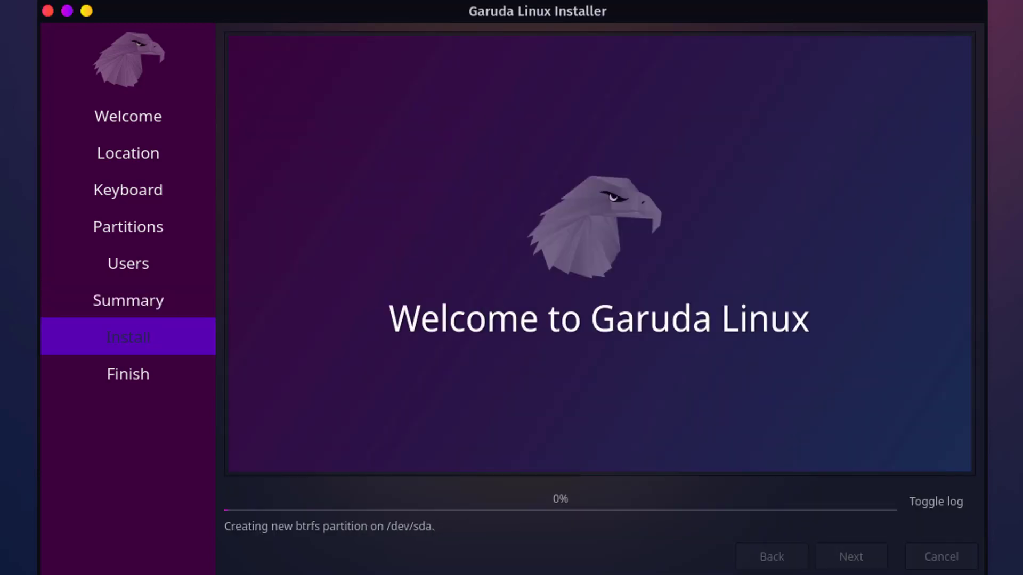